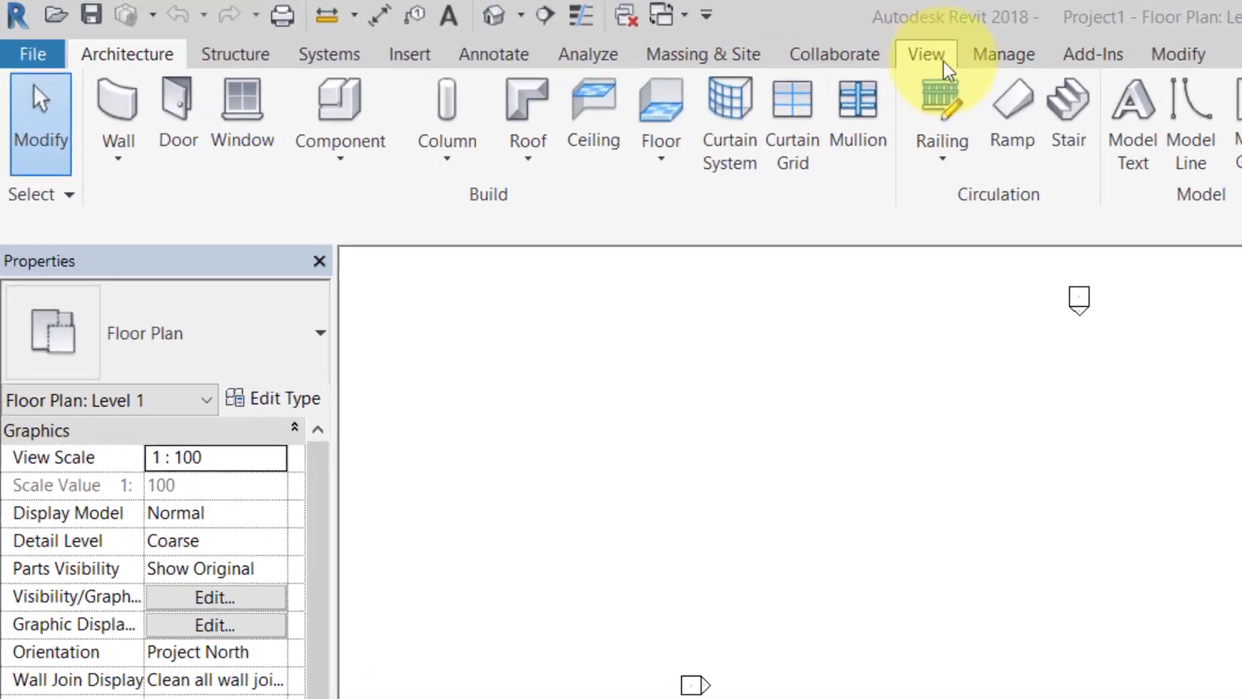
Step: Open the project units settings and set the length format's units to Millimeters
click(561, 30)
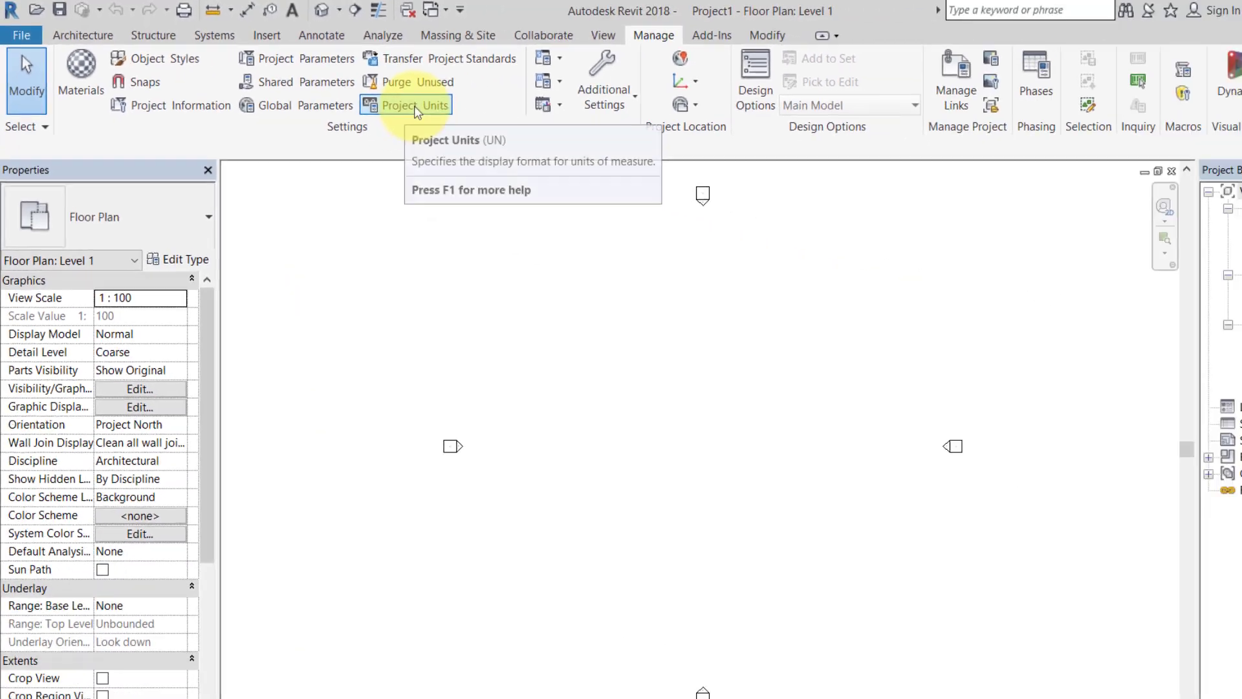
click(690, 176)
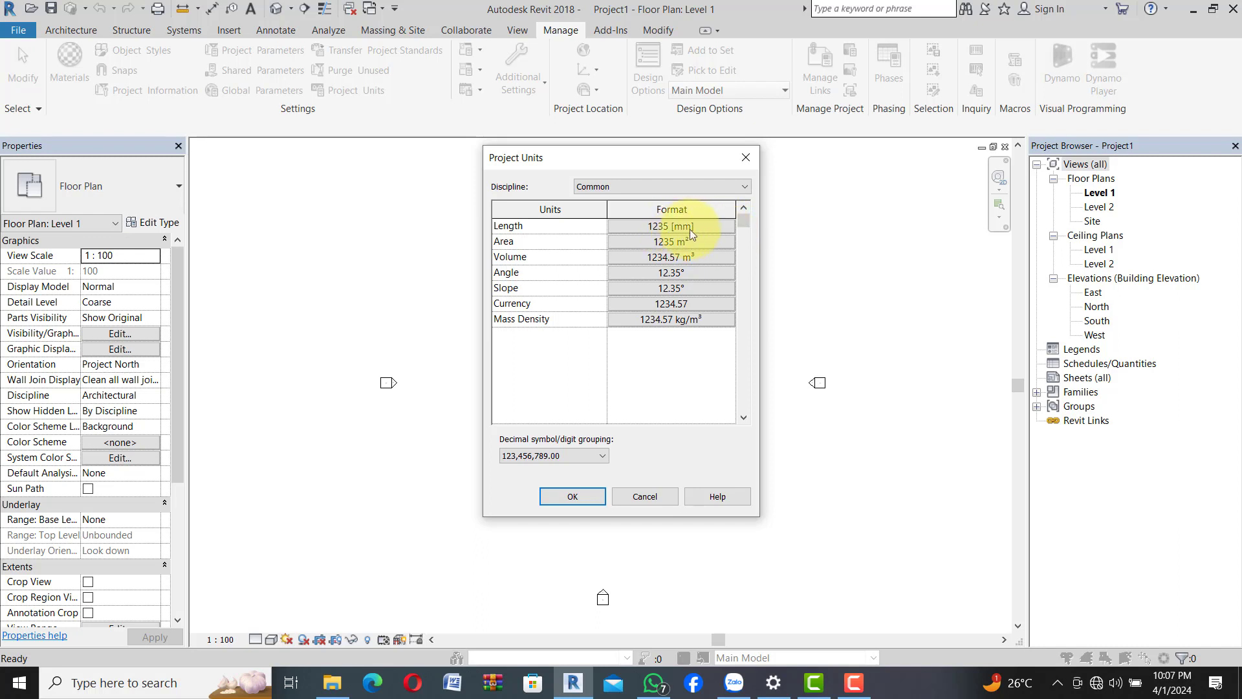
click(724, 226)
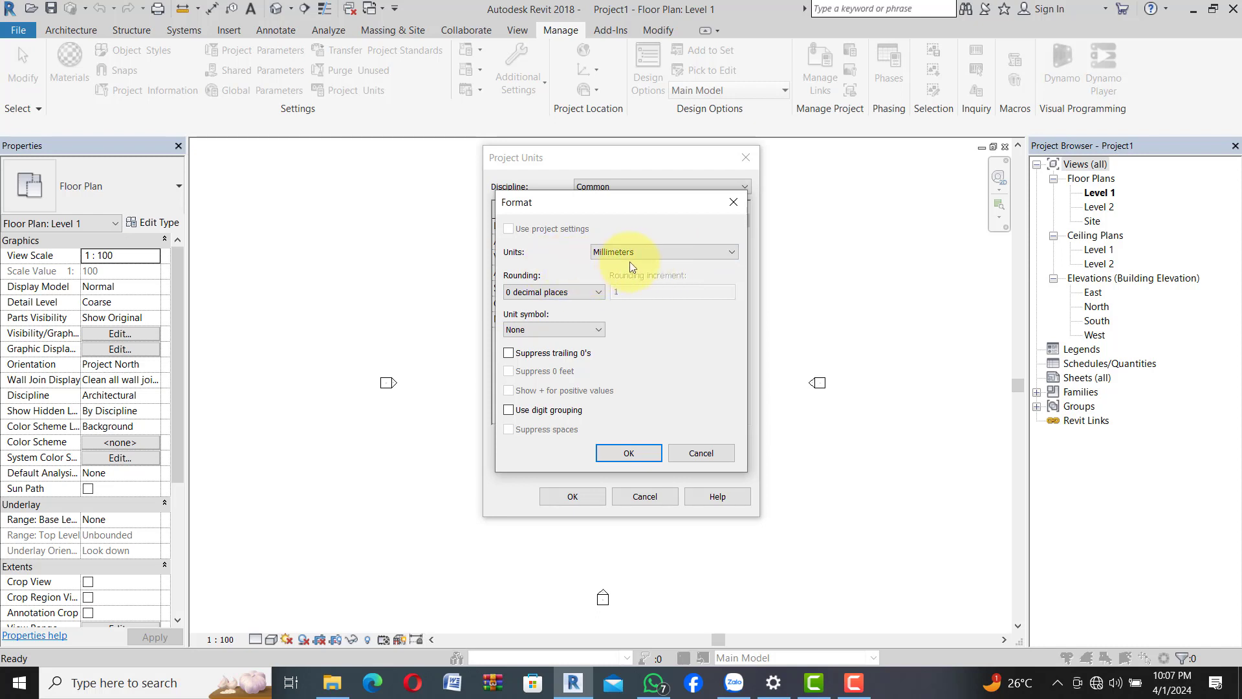
click(733, 201)
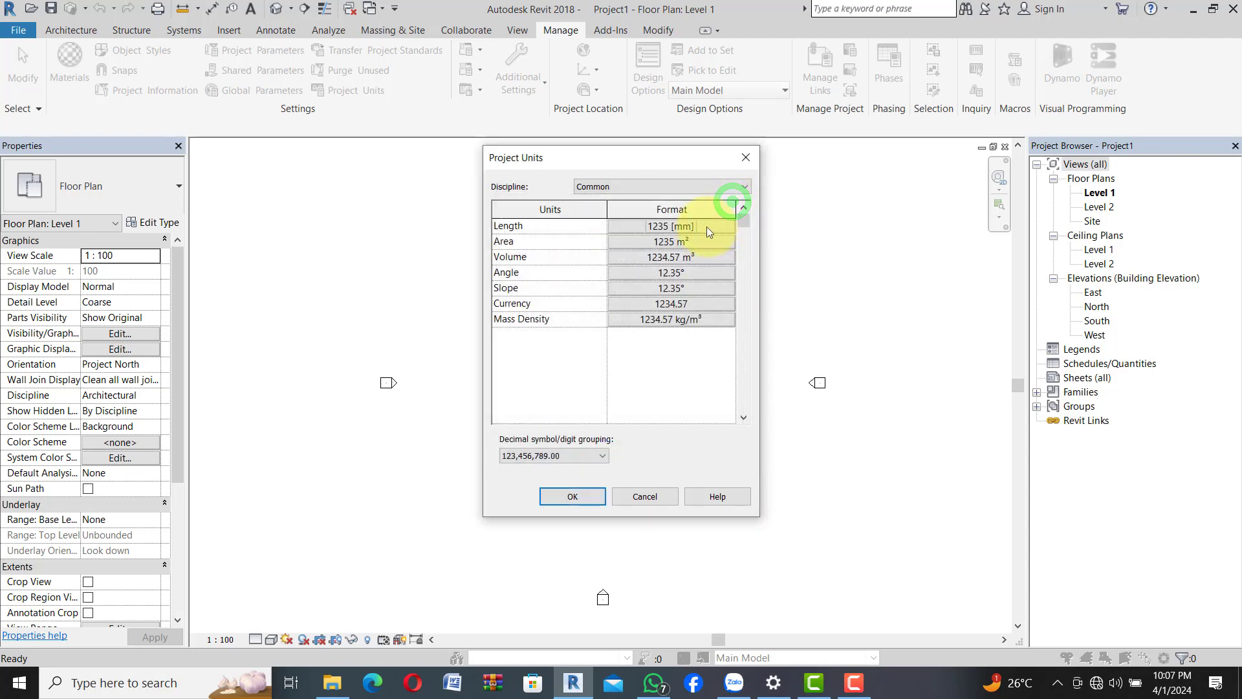
click(707, 226)
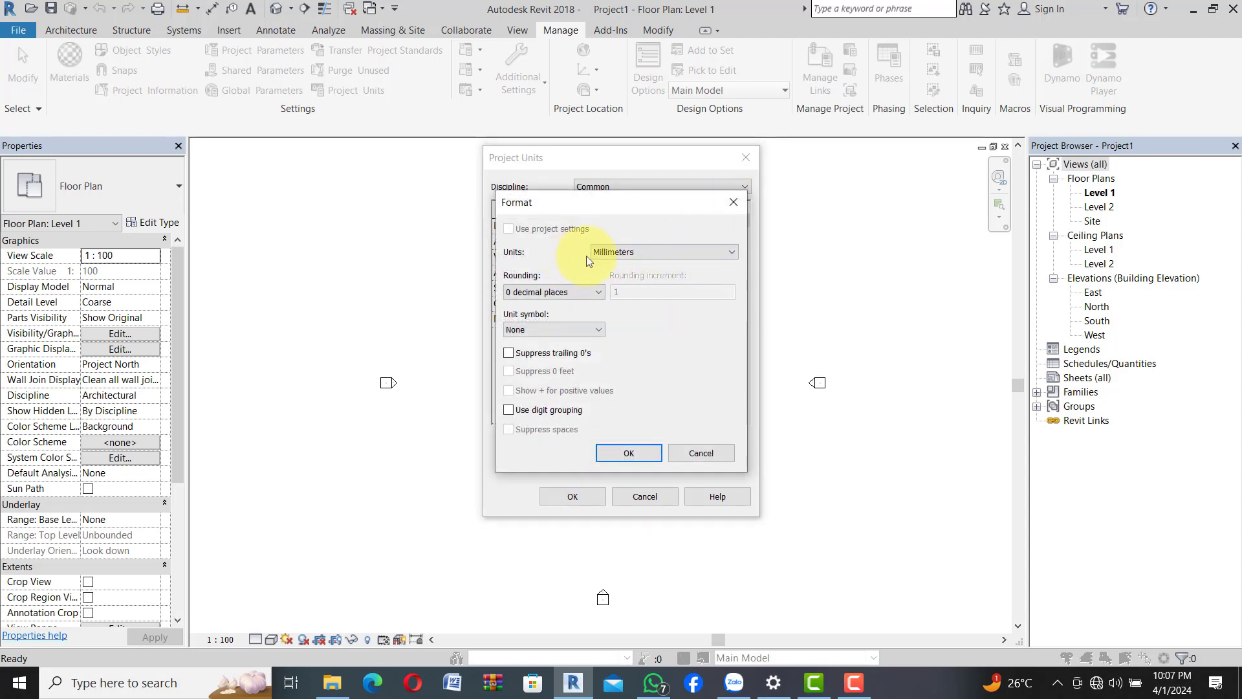
click(659, 249)
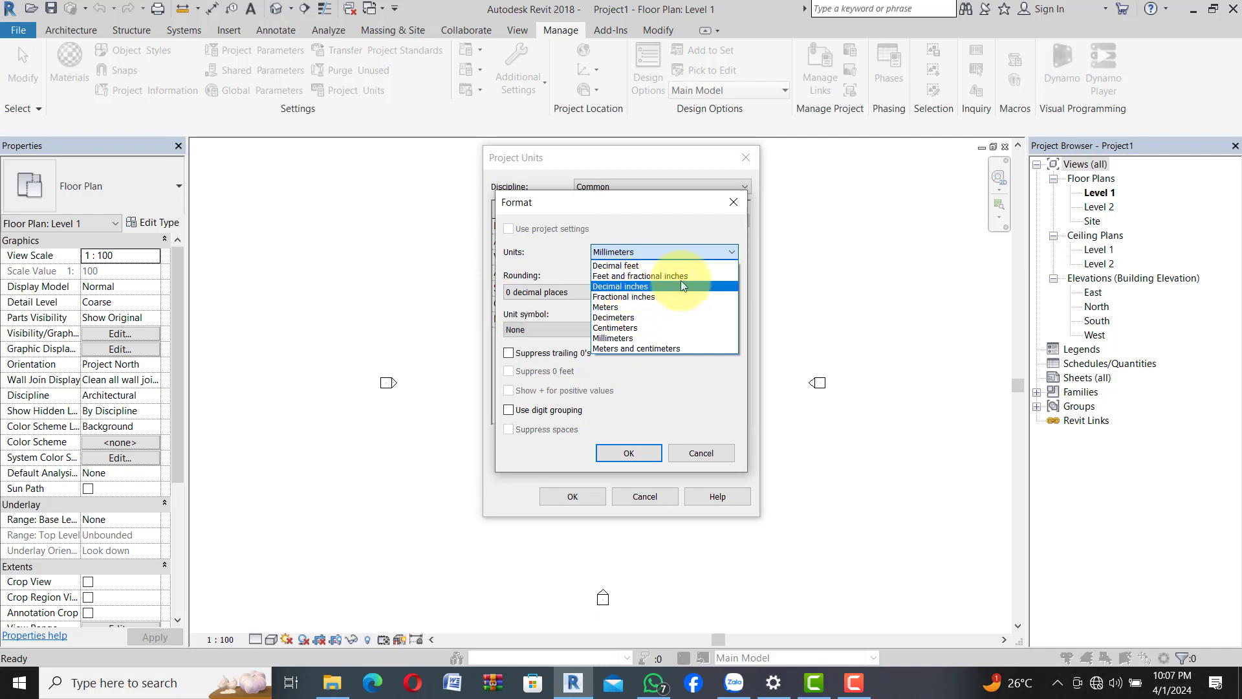
click(630, 340)
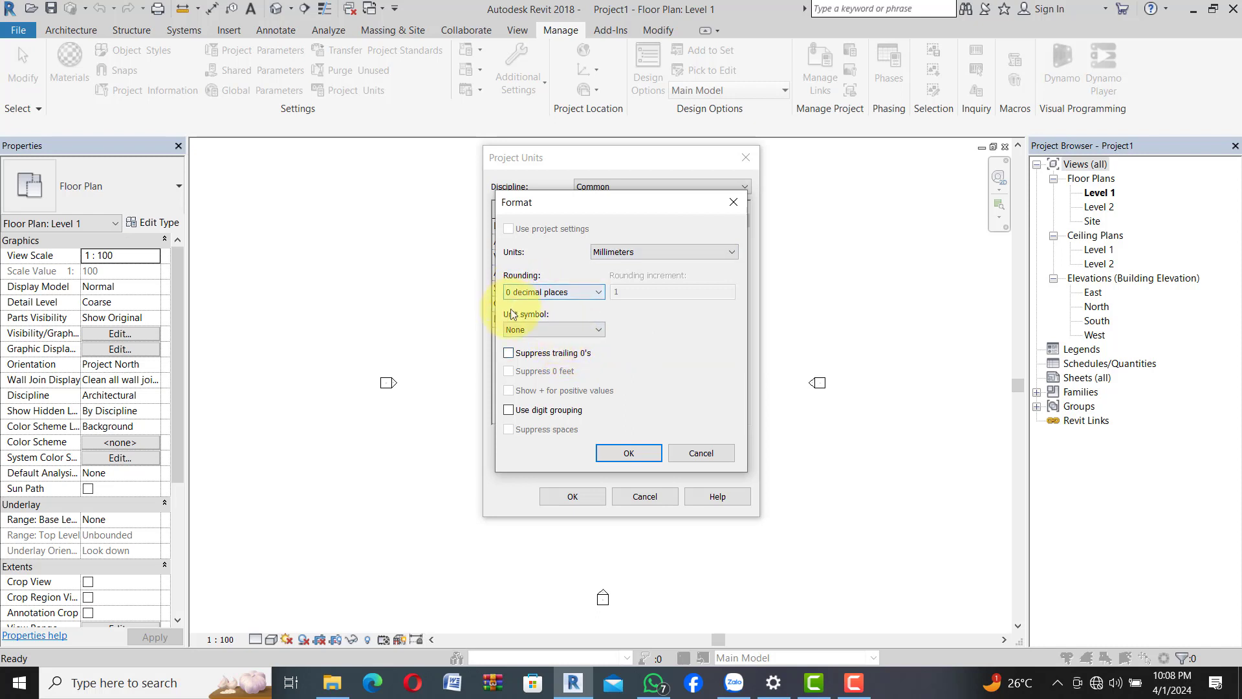
Step: Try the length format's rounding at 1, 2 and 3 decimal places
click(597, 292)
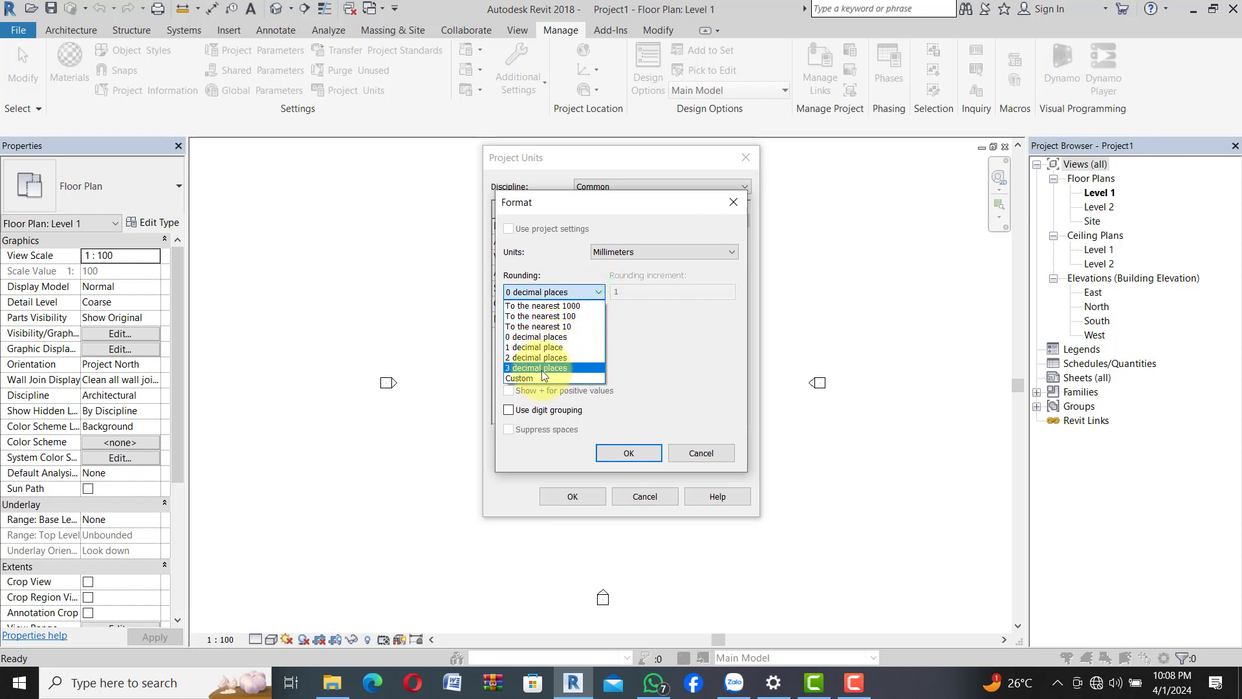
click(553, 346)
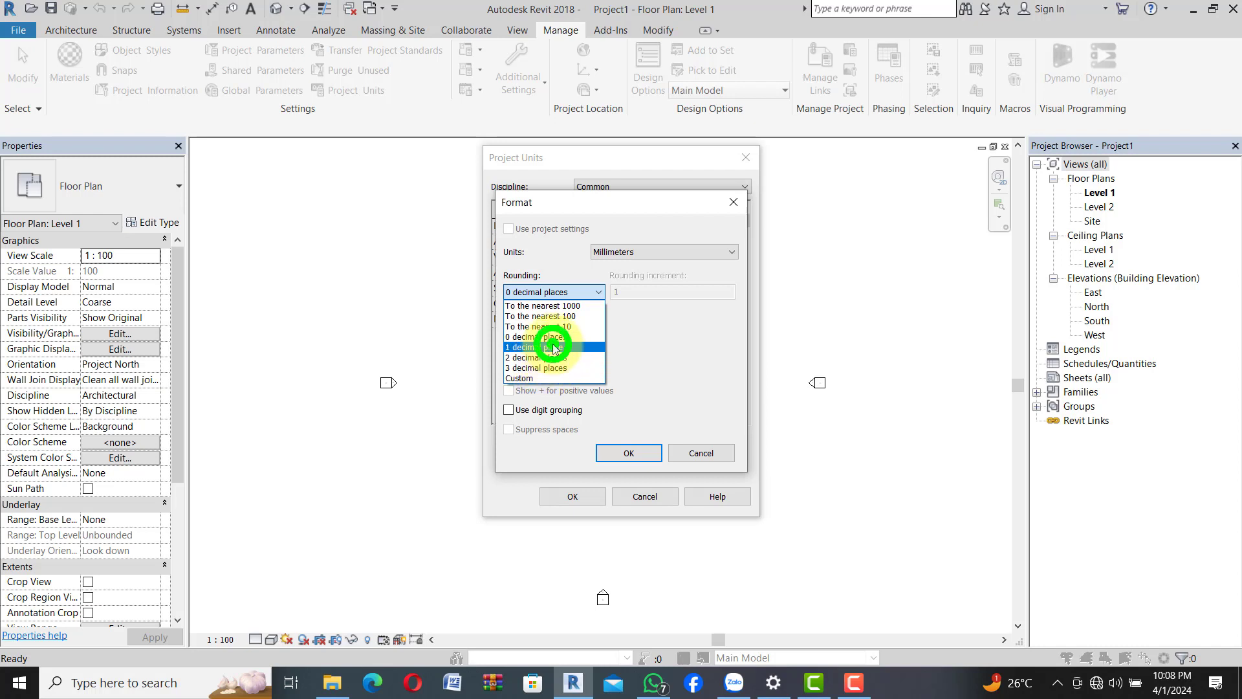
click(579, 292)
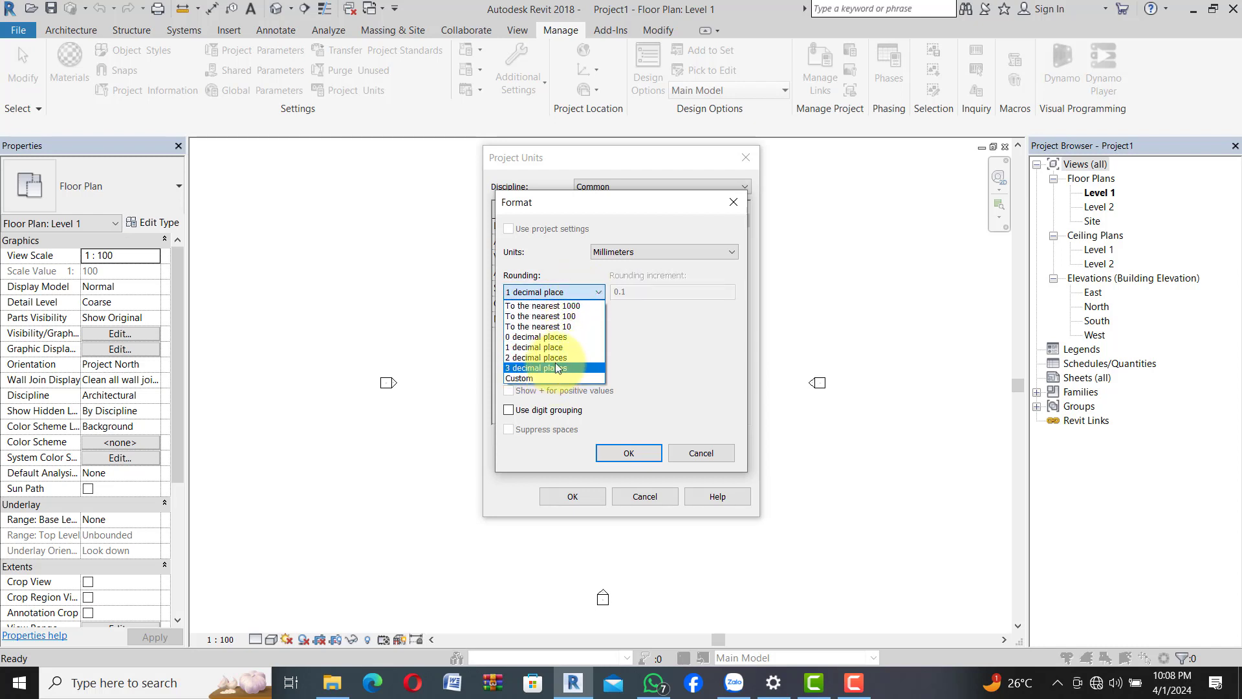
click(551, 357)
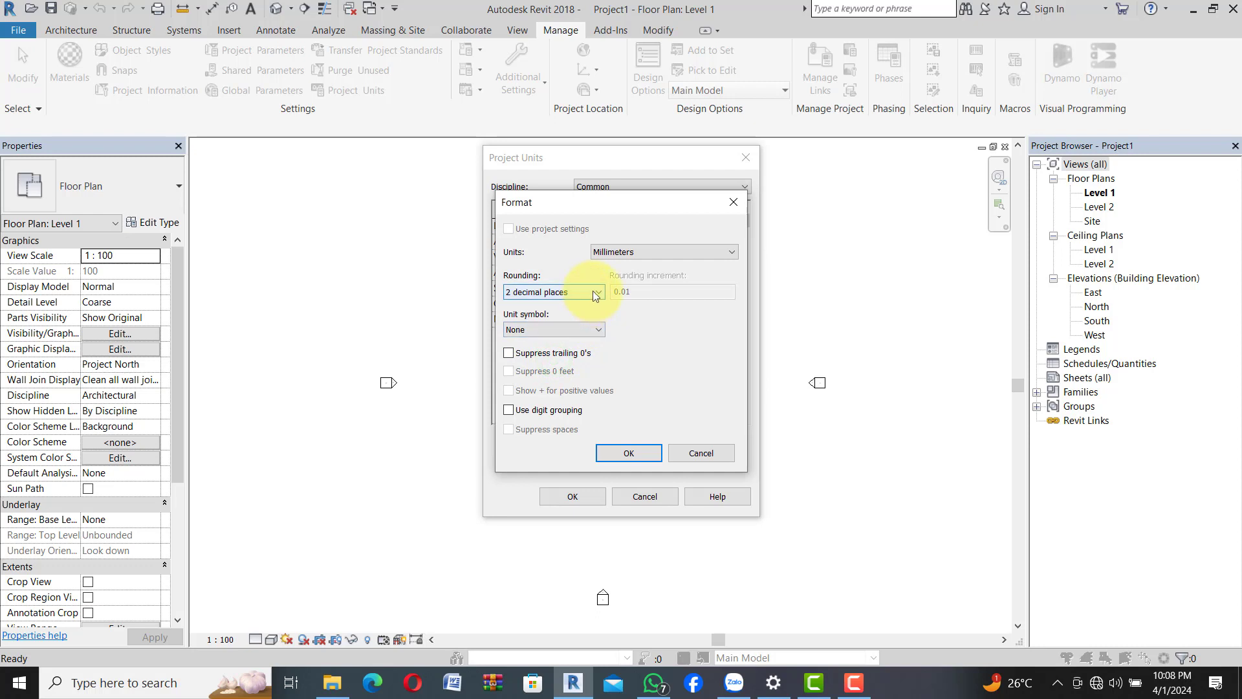
click(590, 293)
click(559, 369)
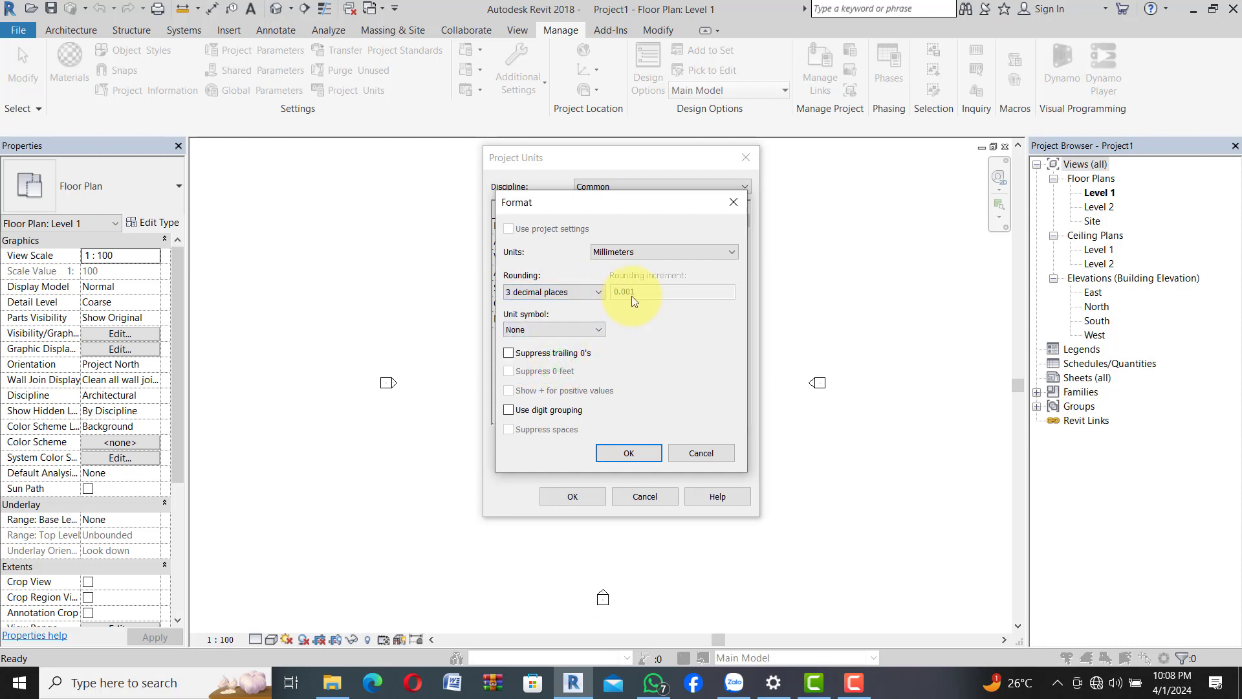
Step: Set the length rounding to 0 decimal places, try the mm unit symbol, and accept the format with the symbol set to None
click(591, 294)
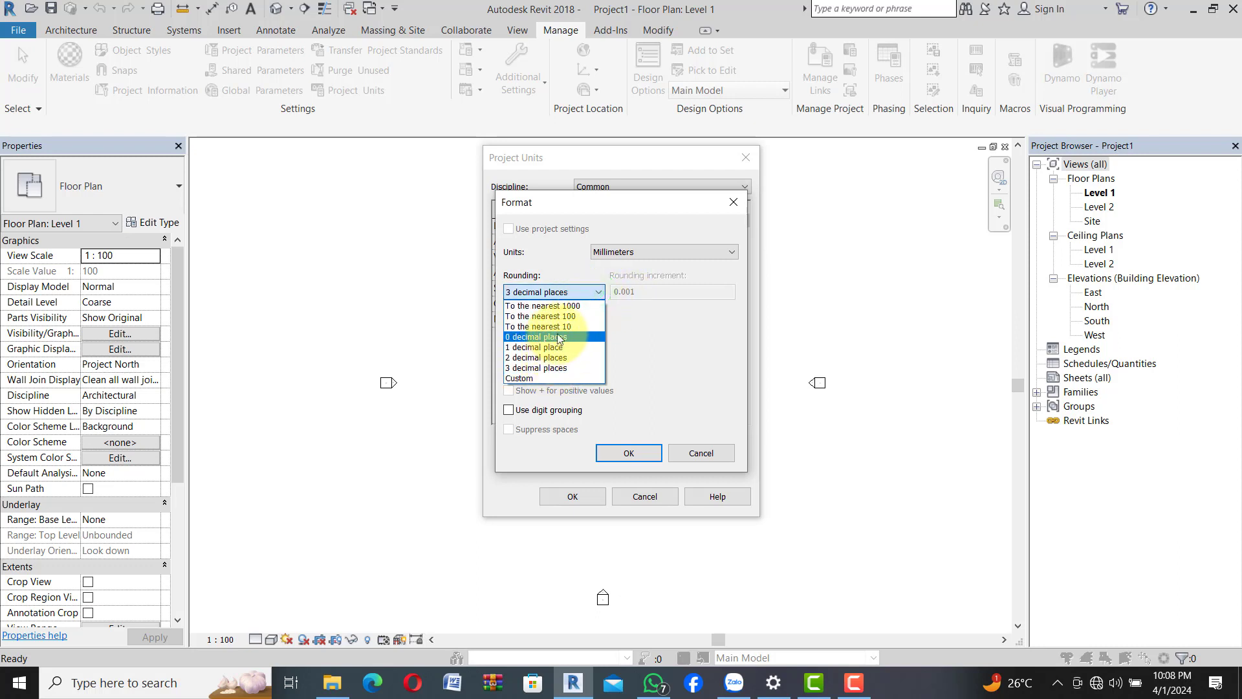
click(560, 339)
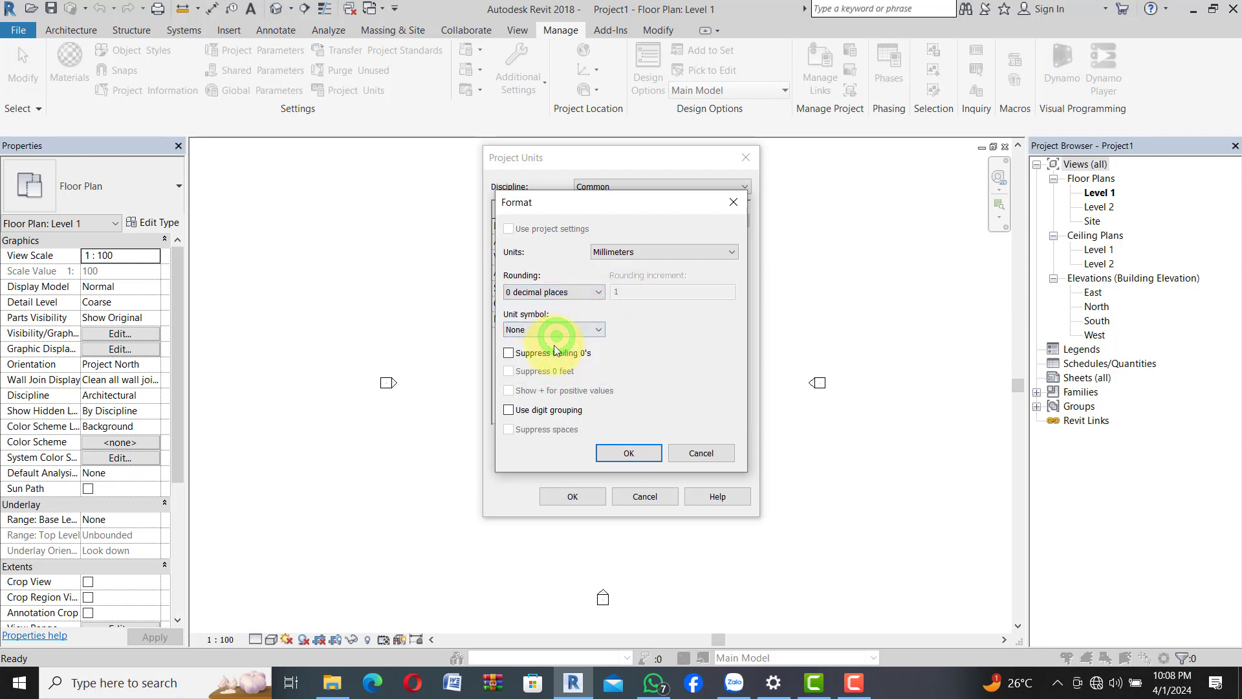
click(589, 330)
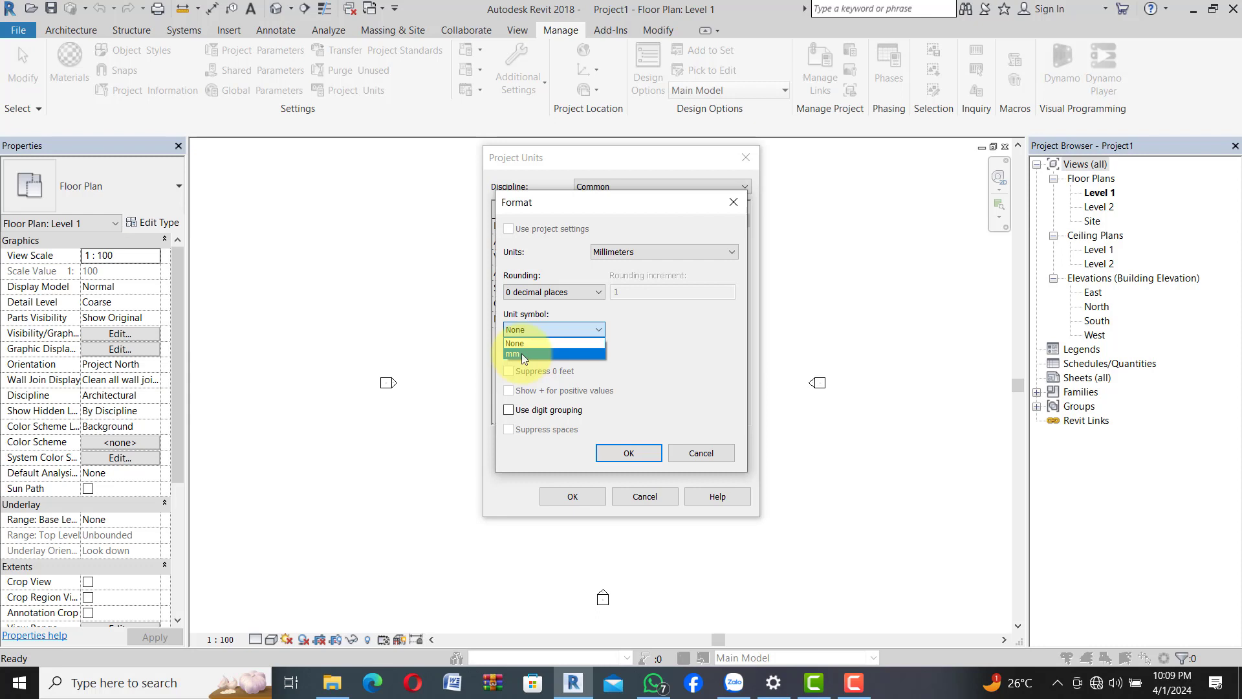
click(537, 330)
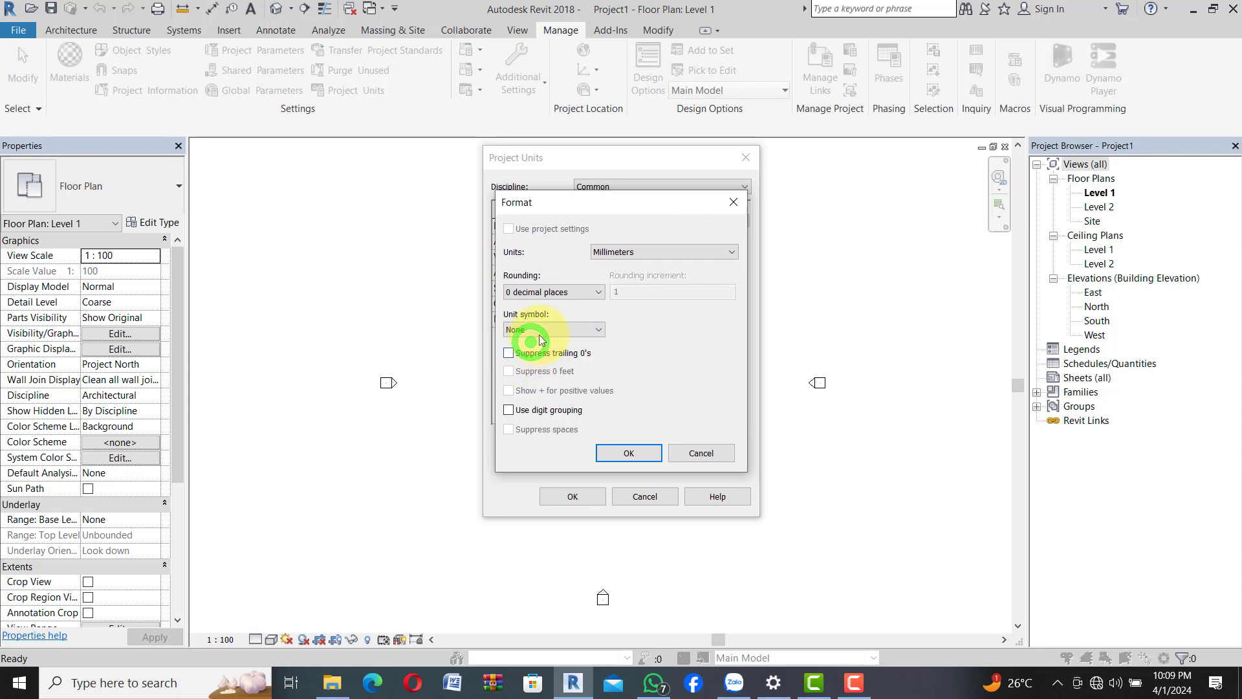
click(540, 332)
click(528, 354)
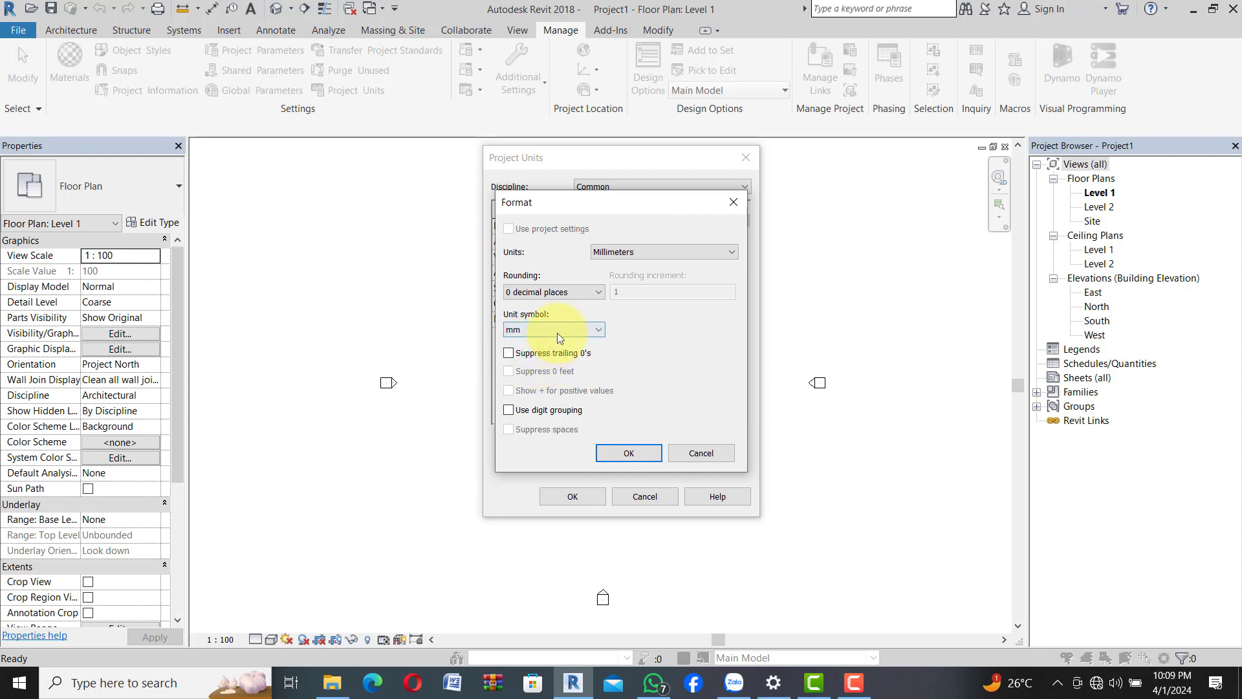
click(557, 331)
click(541, 342)
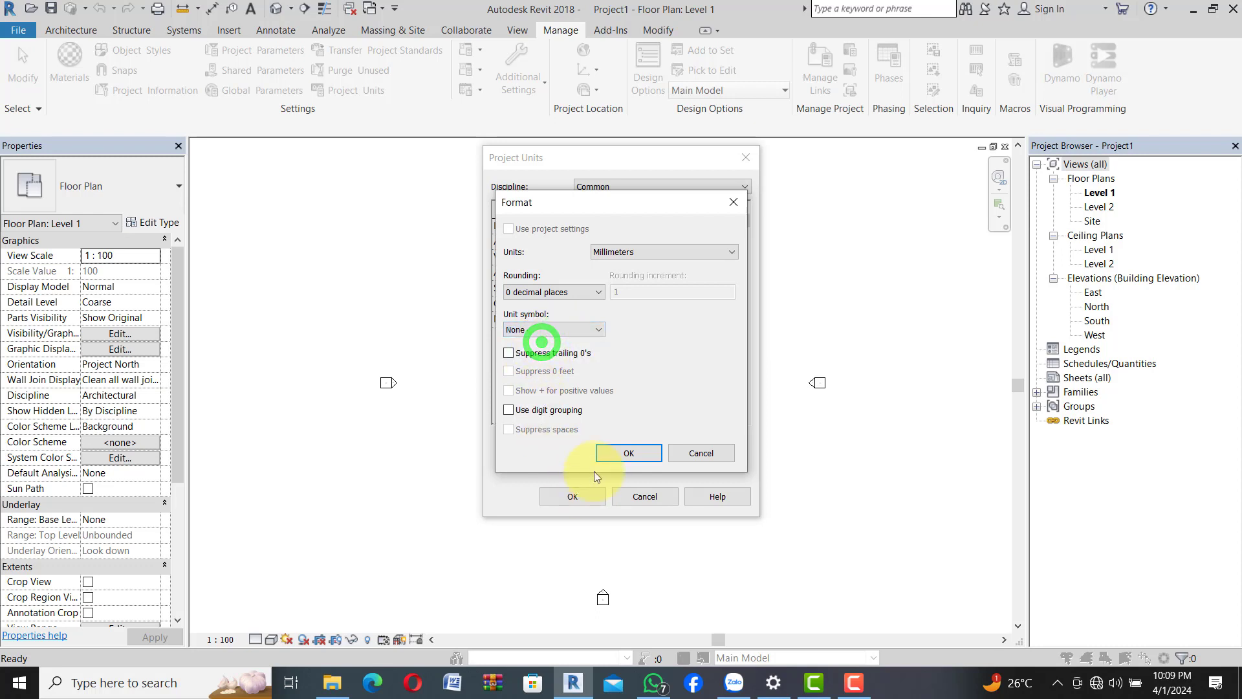
click(629, 453)
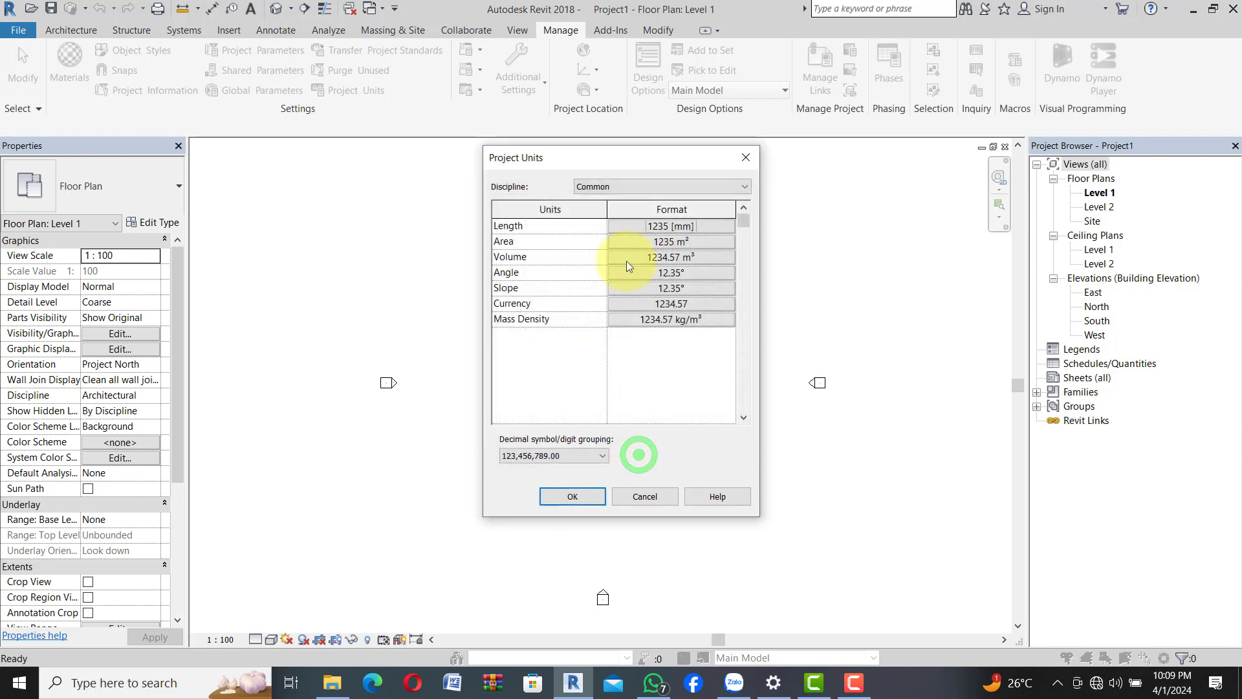
Step: Set the area format to Square meters, keeping 0 decimal places and the m² symbol, and accept it
click(674, 241)
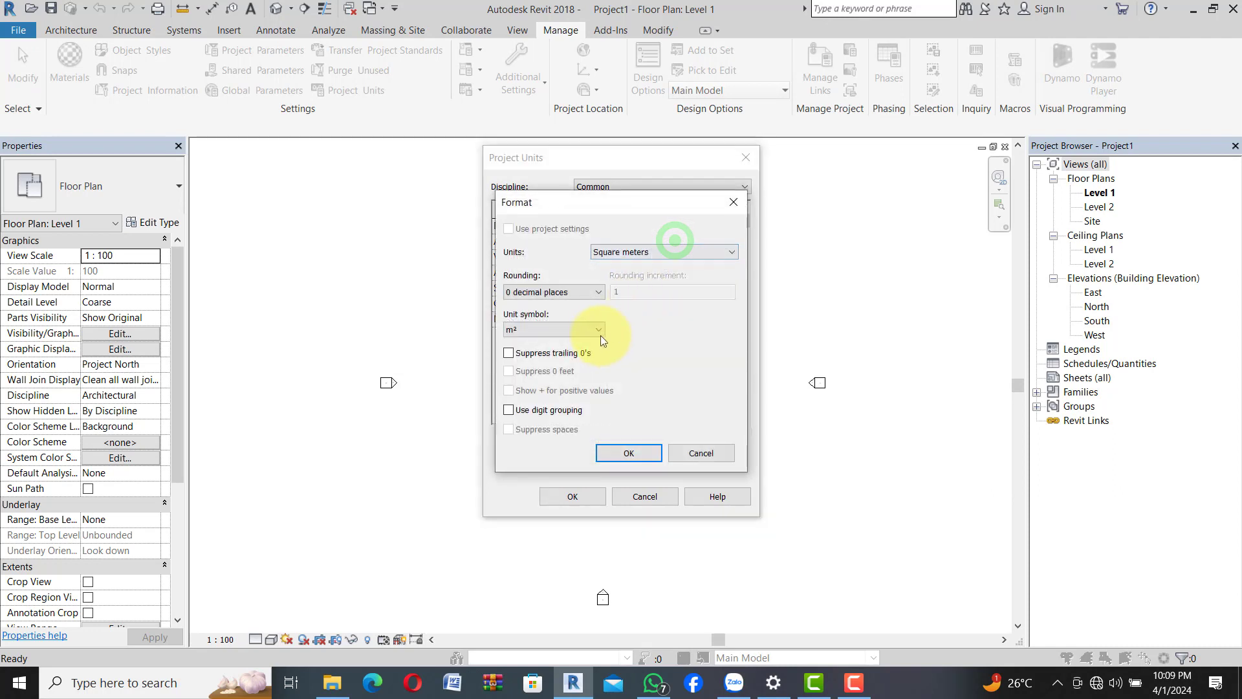
click(660, 253)
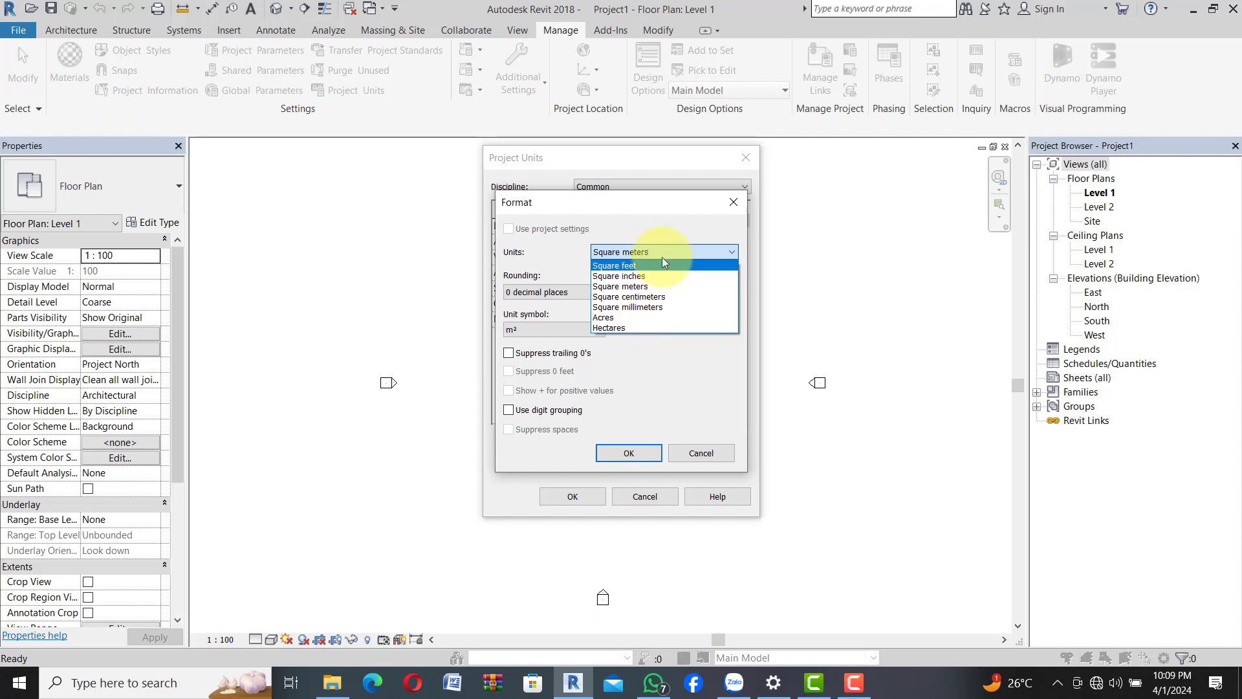
click(638, 289)
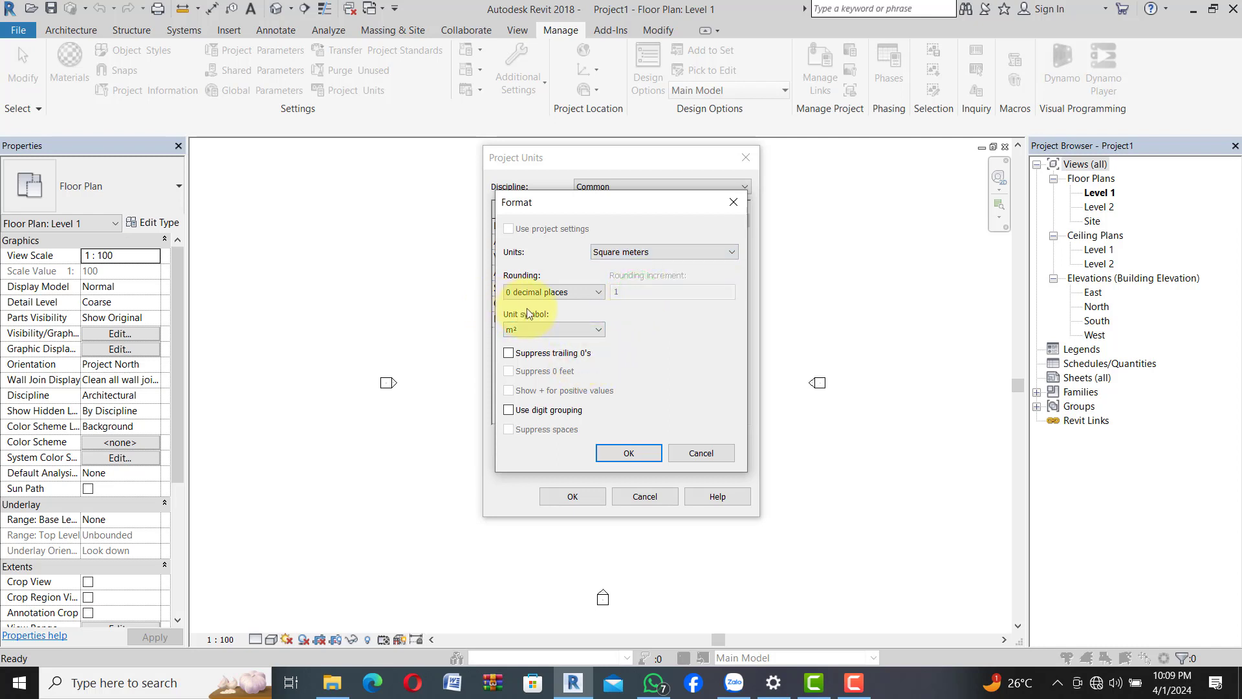
click(599, 293)
click(599, 292)
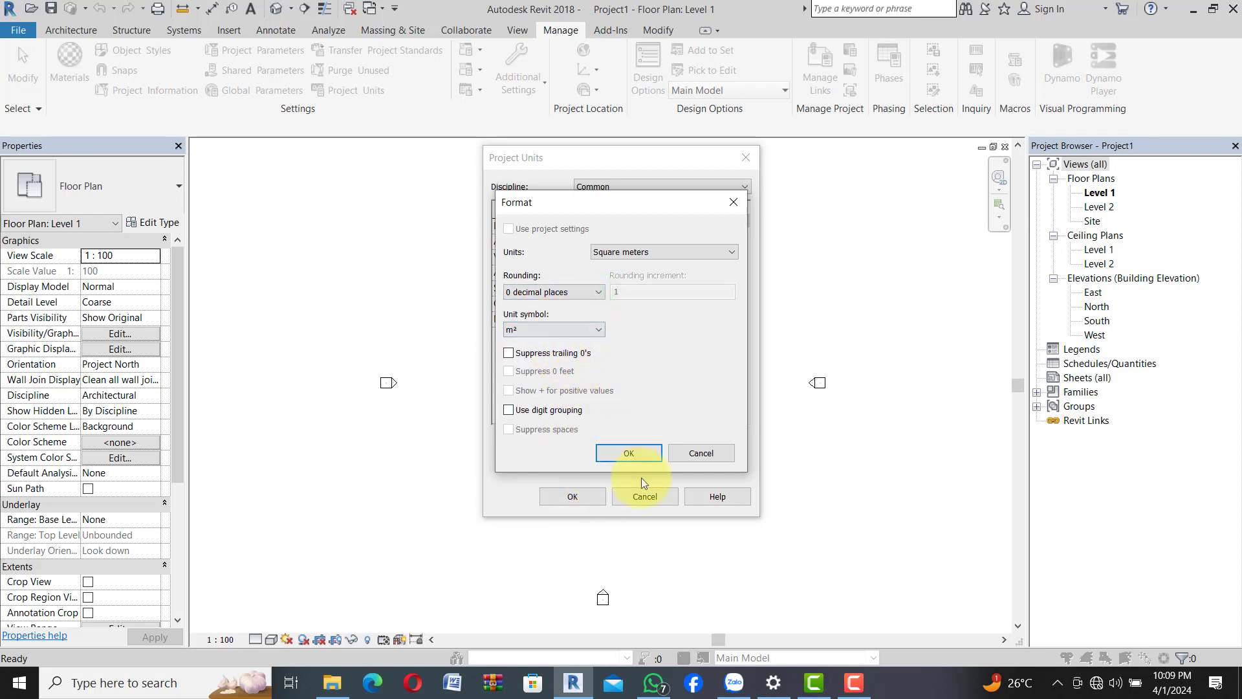
click(632, 452)
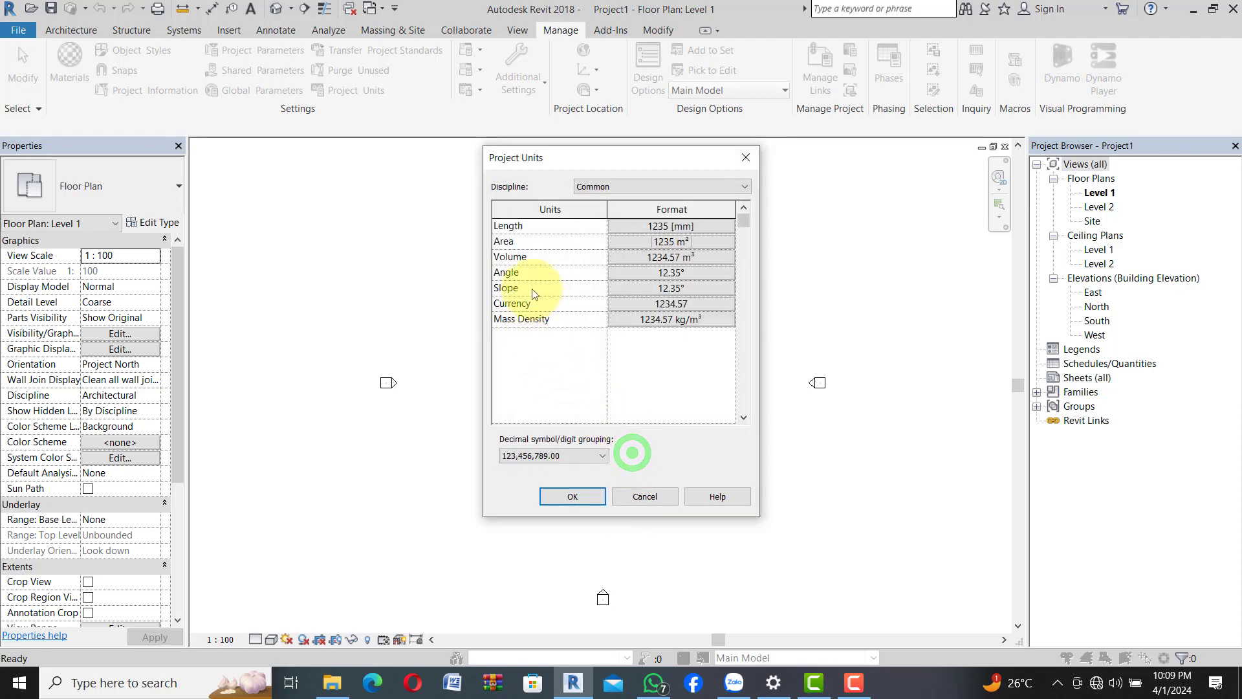
Step: Check the volume format's unit options and accept Cubic meters with 2 decimal places
click(666, 256)
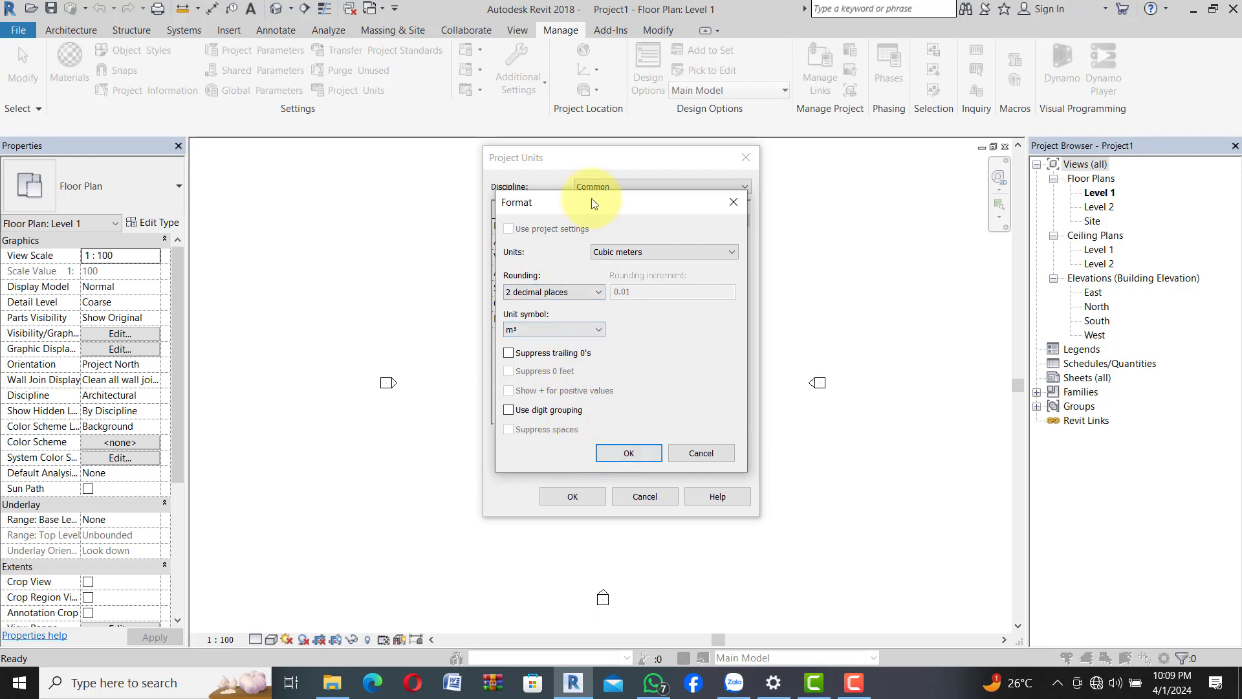
click(656, 252)
click(656, 252)
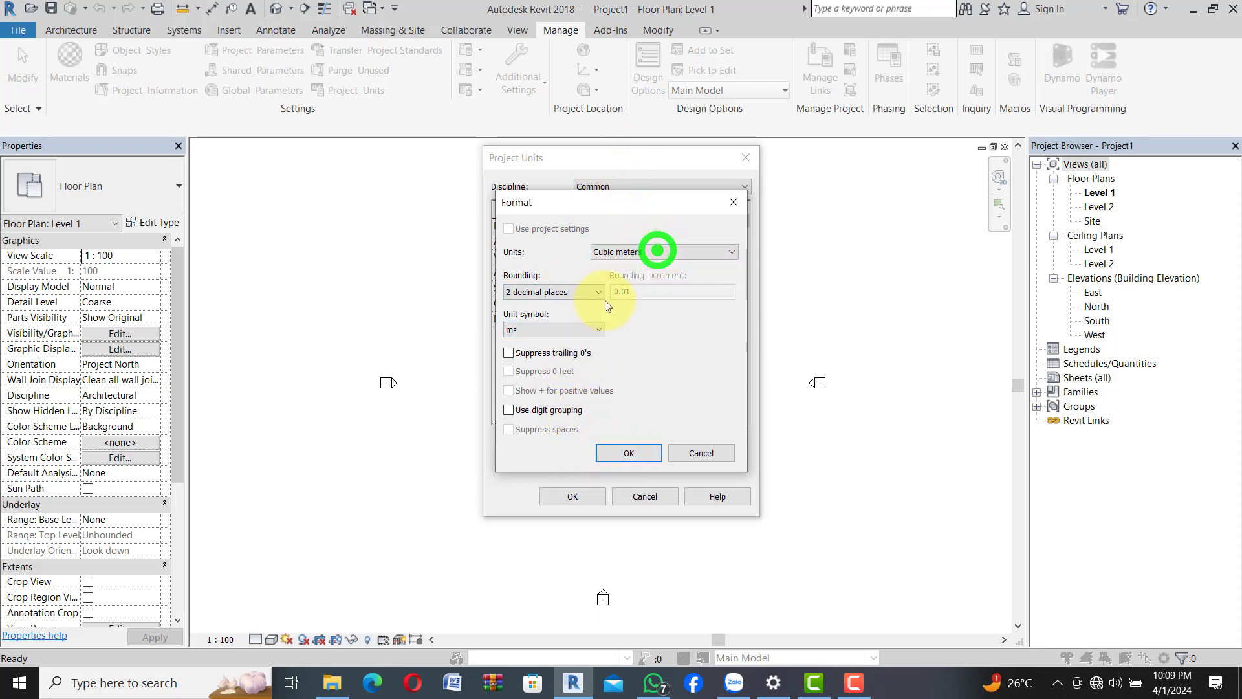
click(634, 453)
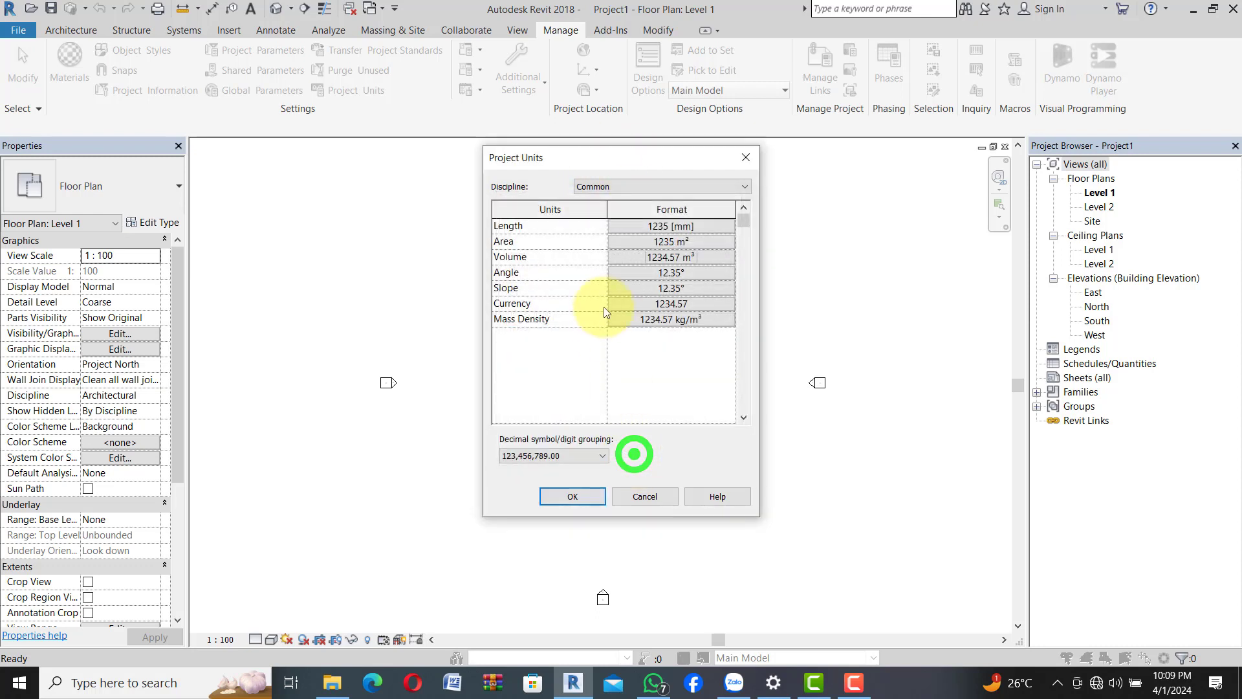
Step: Accept the angle format in Decimal degrees with 2 decimal places and apply the project units
click(677, 273)
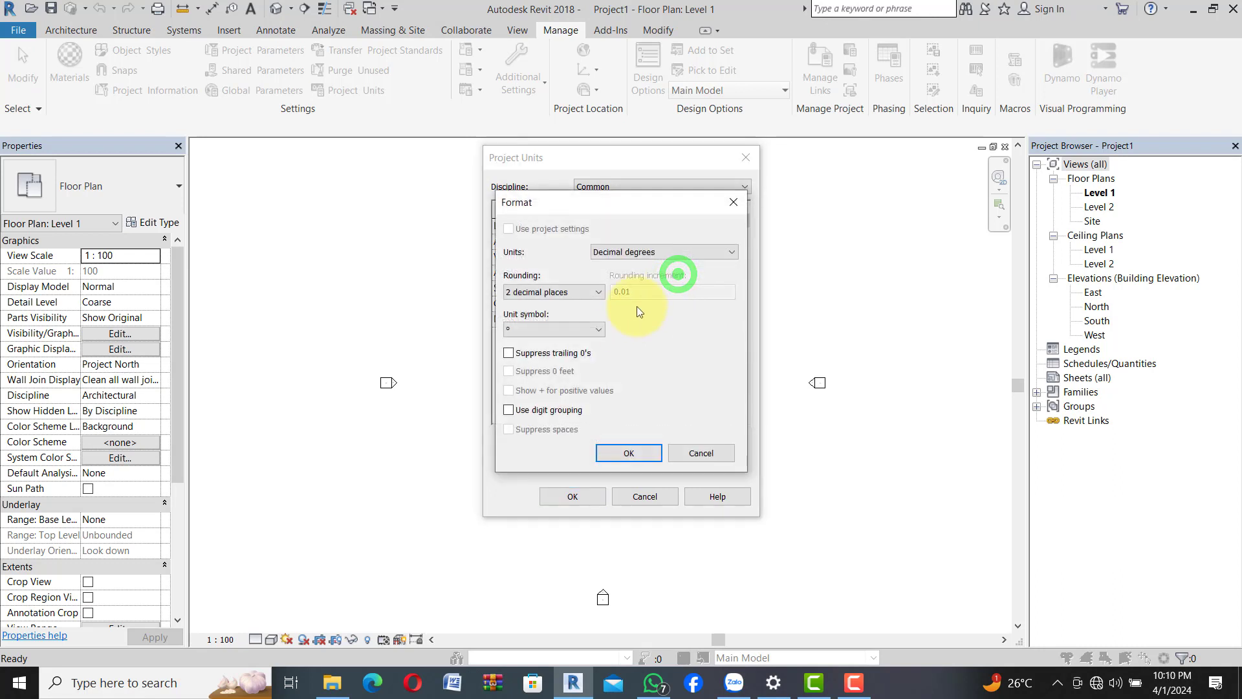
click(685, 254)
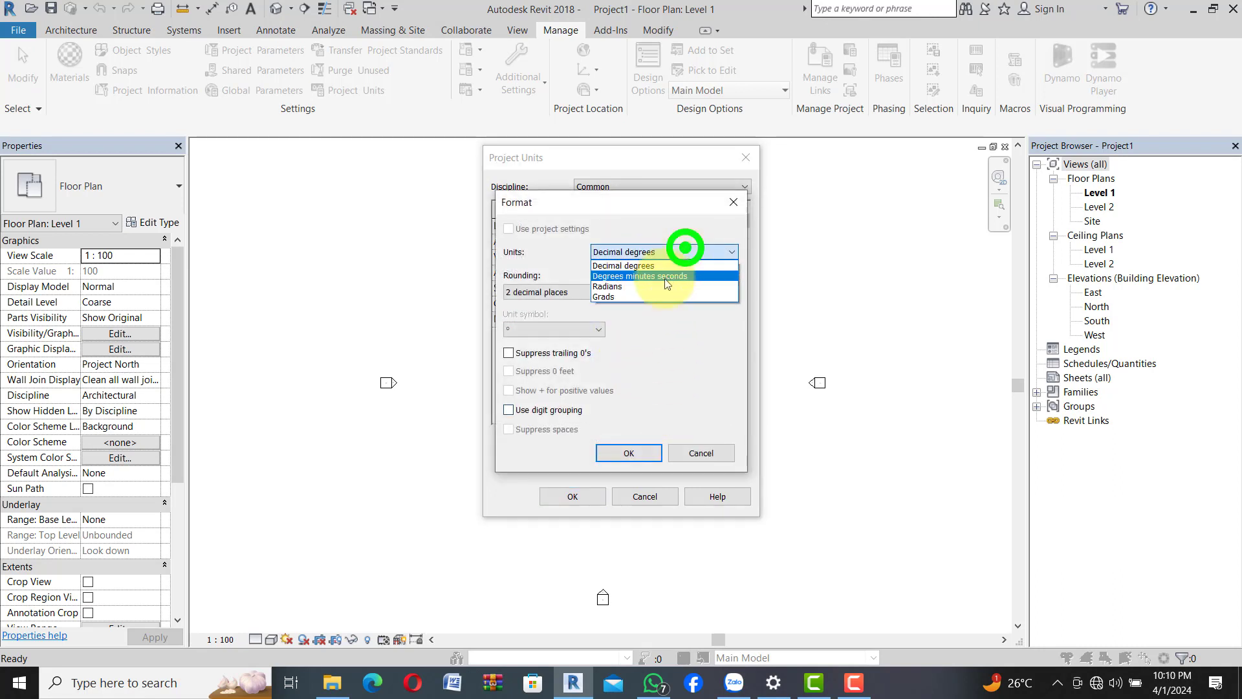
click(657, 252)
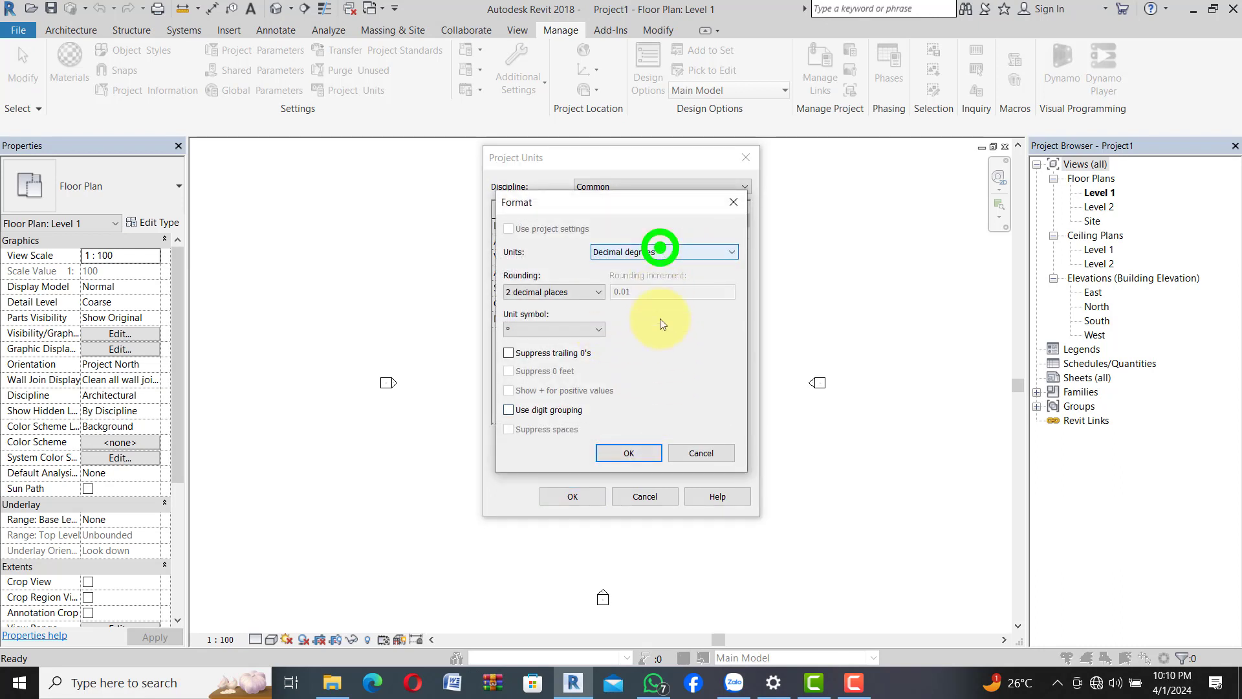
click(628, 453)
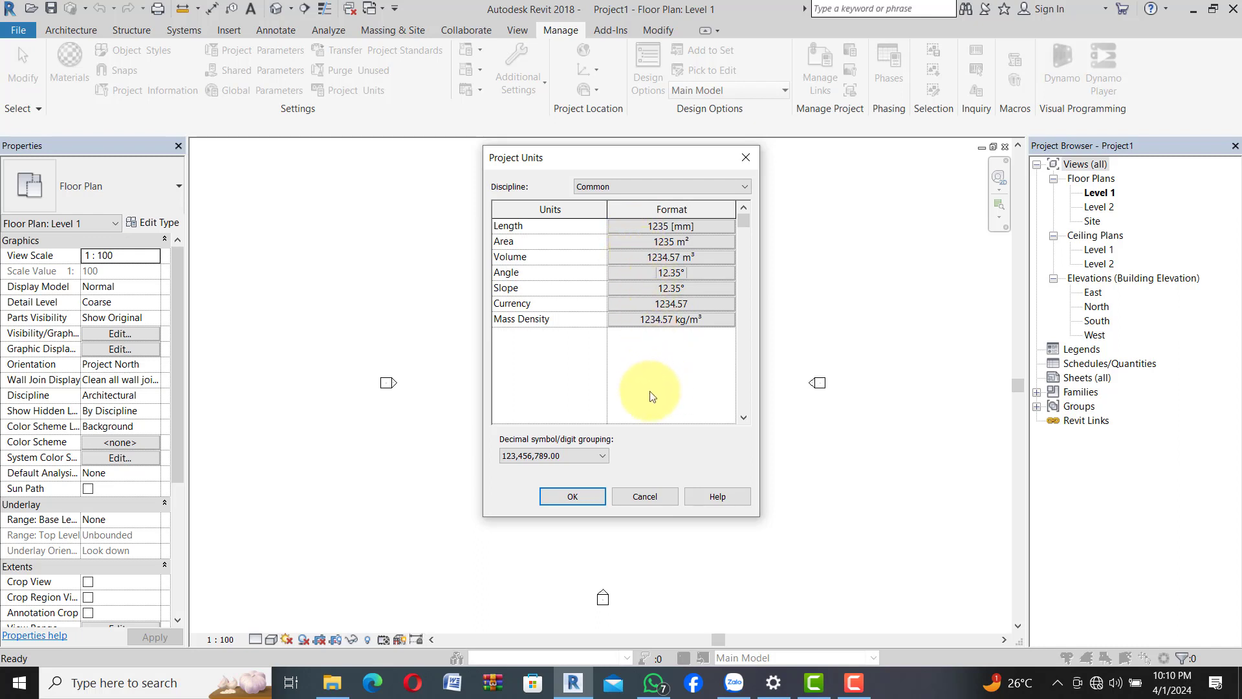
click(580, 499)
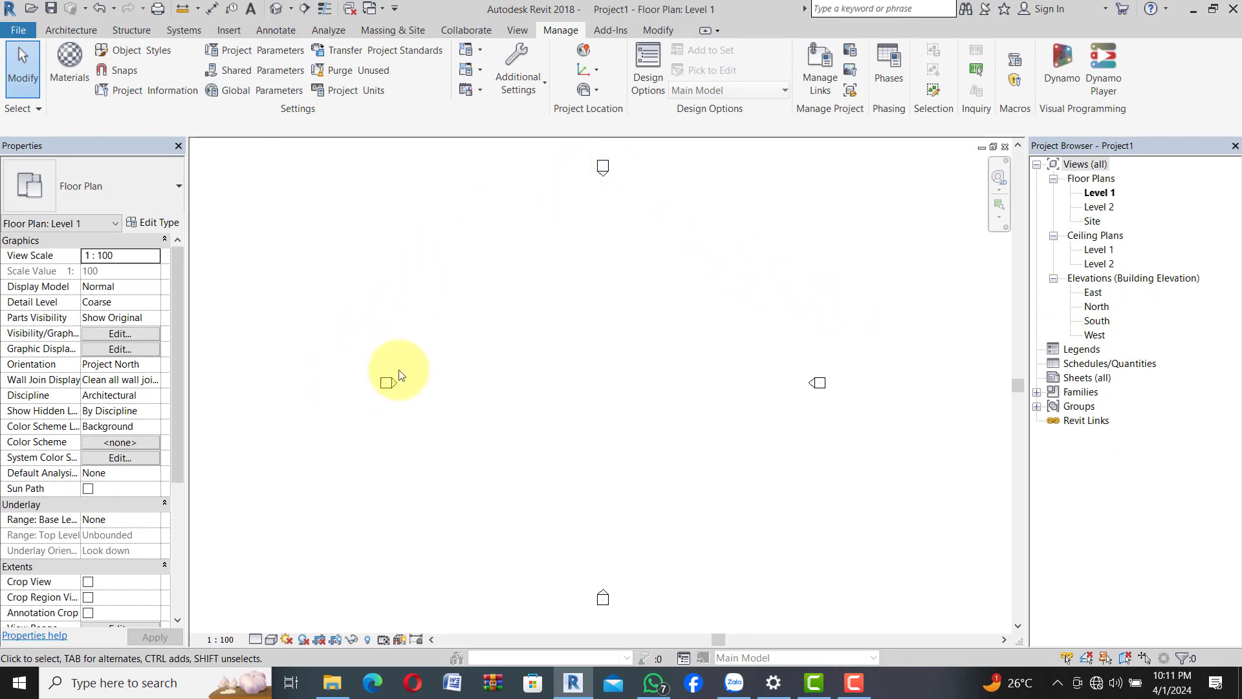
Step: Select the elevation markers around the Level 1 floor plan in turn, and open the North elevation view
mouse_move(427, 329)
mouse_down()
mouse_move(391, 350)
mouse_move(391, 438)
mouse_move(408, 389)
mouse_move(331, 422)
mouse_up()
mouse_move(657, 514)
mouse_down()
mouse_move(564, 617)
mouse_move(541, 623)
mouse_up()
click(868, 341)
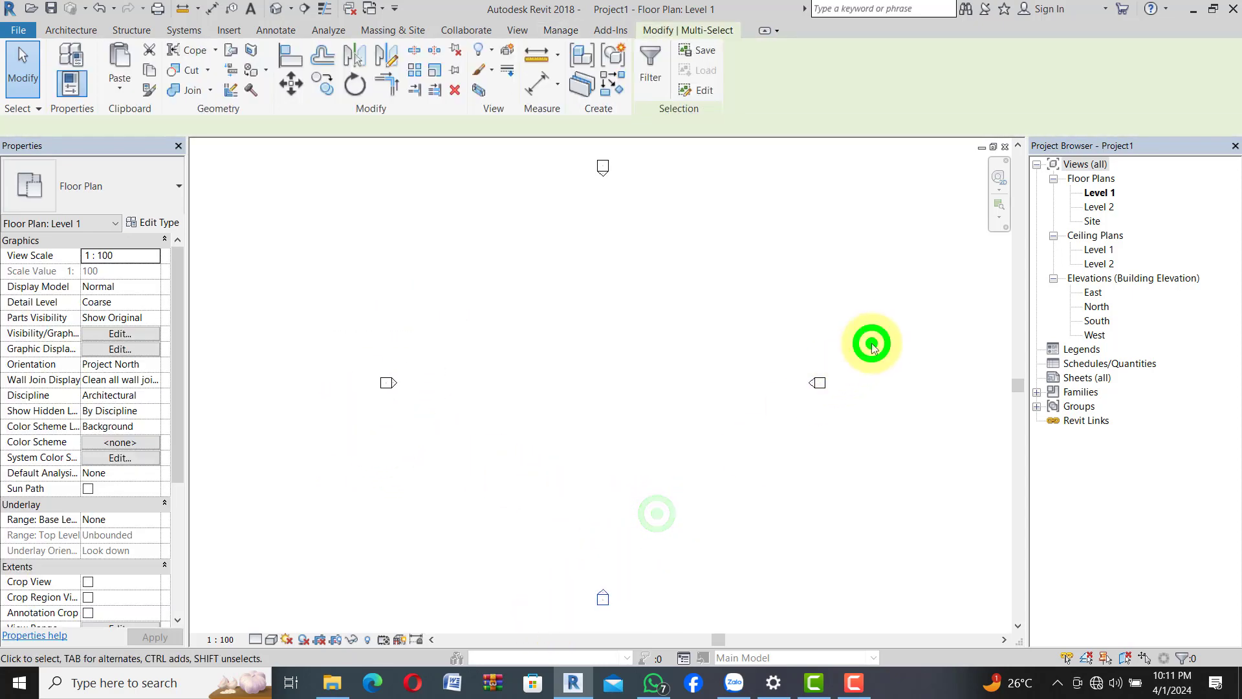
drag(648, 151, 482, 277)
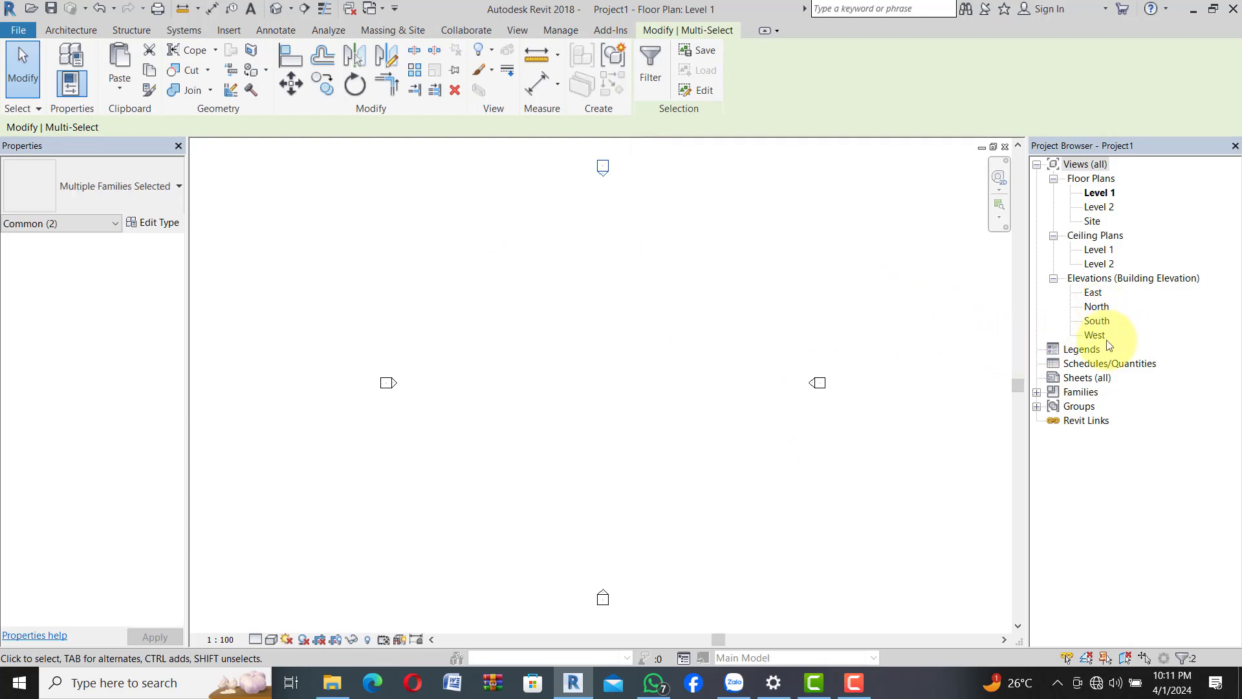
double_click(1098, 308)
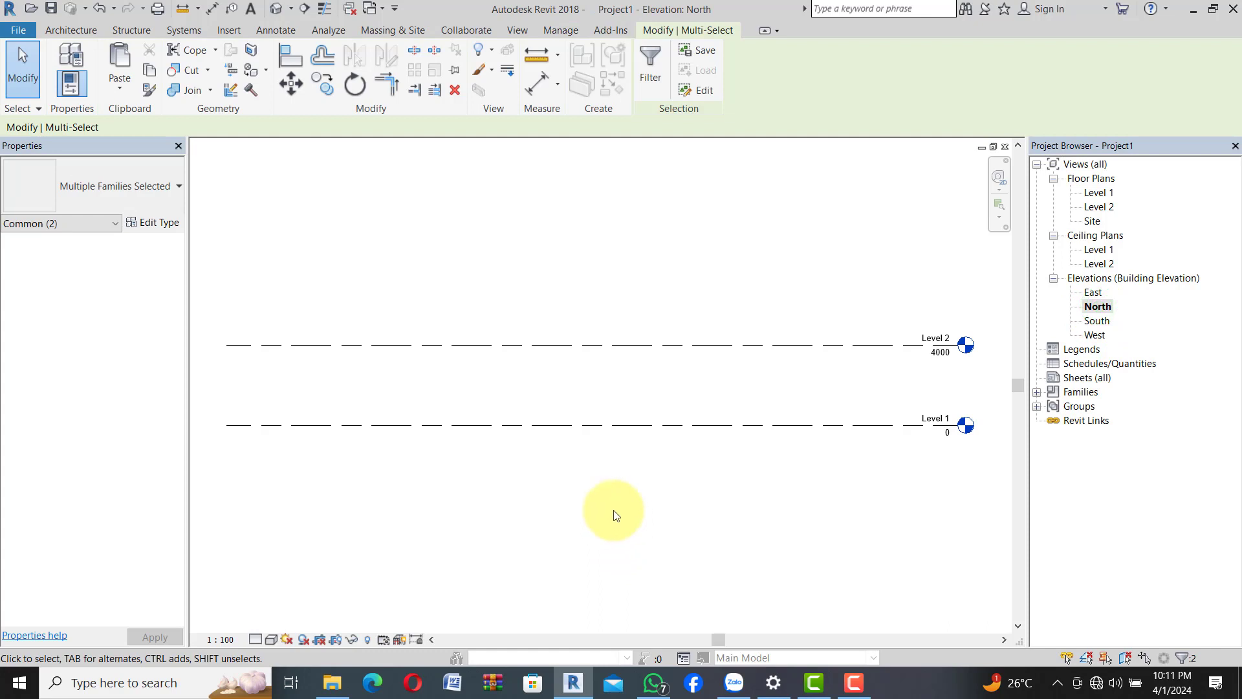
Step: Place an aligned dimension between the Level 2 and Level 1 lines to check their spacing, and delete that dimension
scroll(948, 427, up, 3)
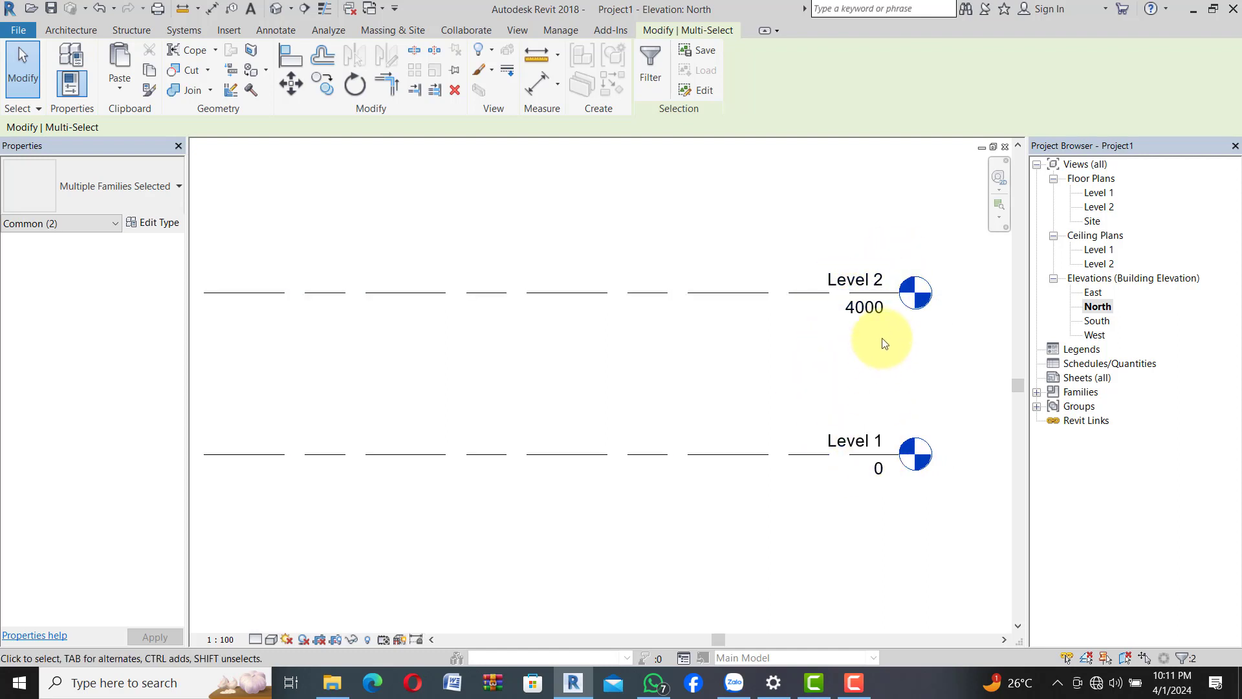
scroll(716, 364, down, 1)
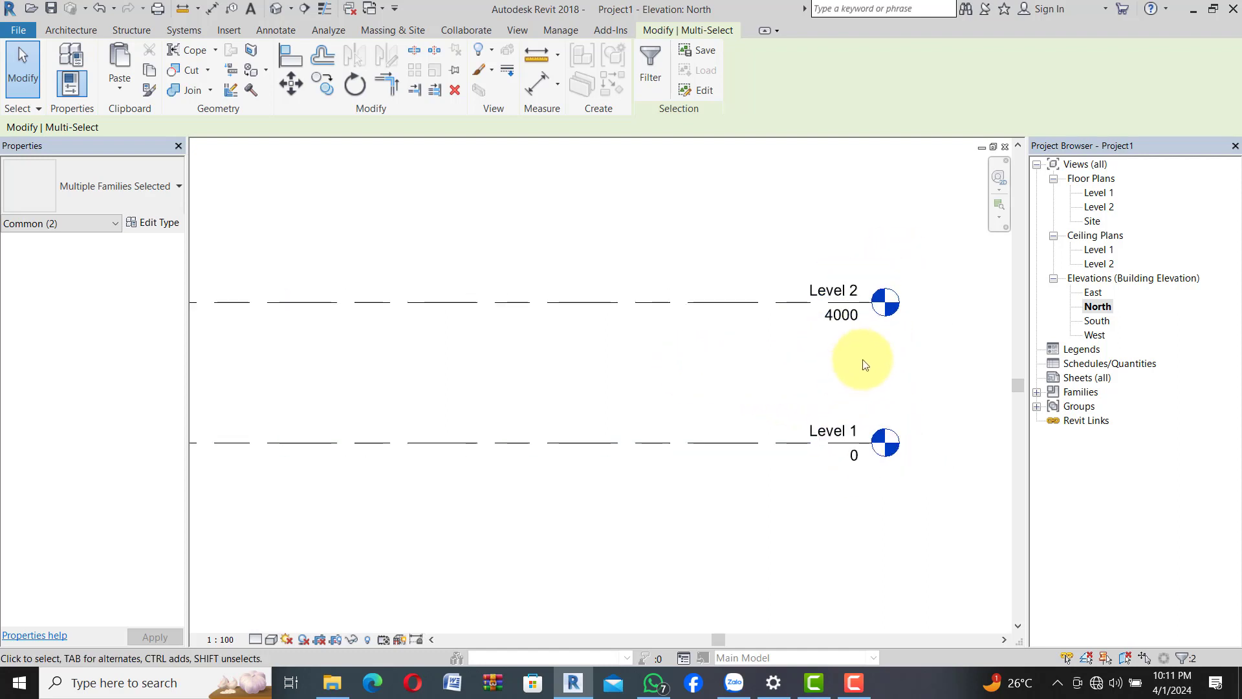
scroll(873, 350, up, 1)
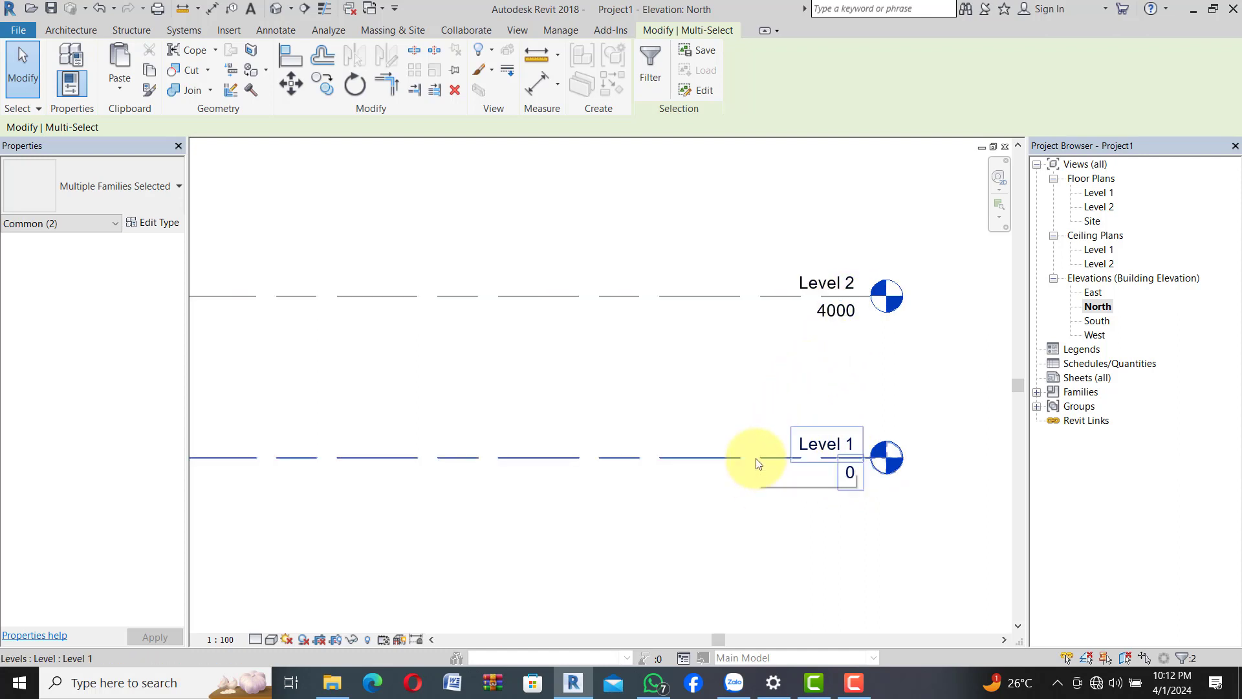
click(539, 85)
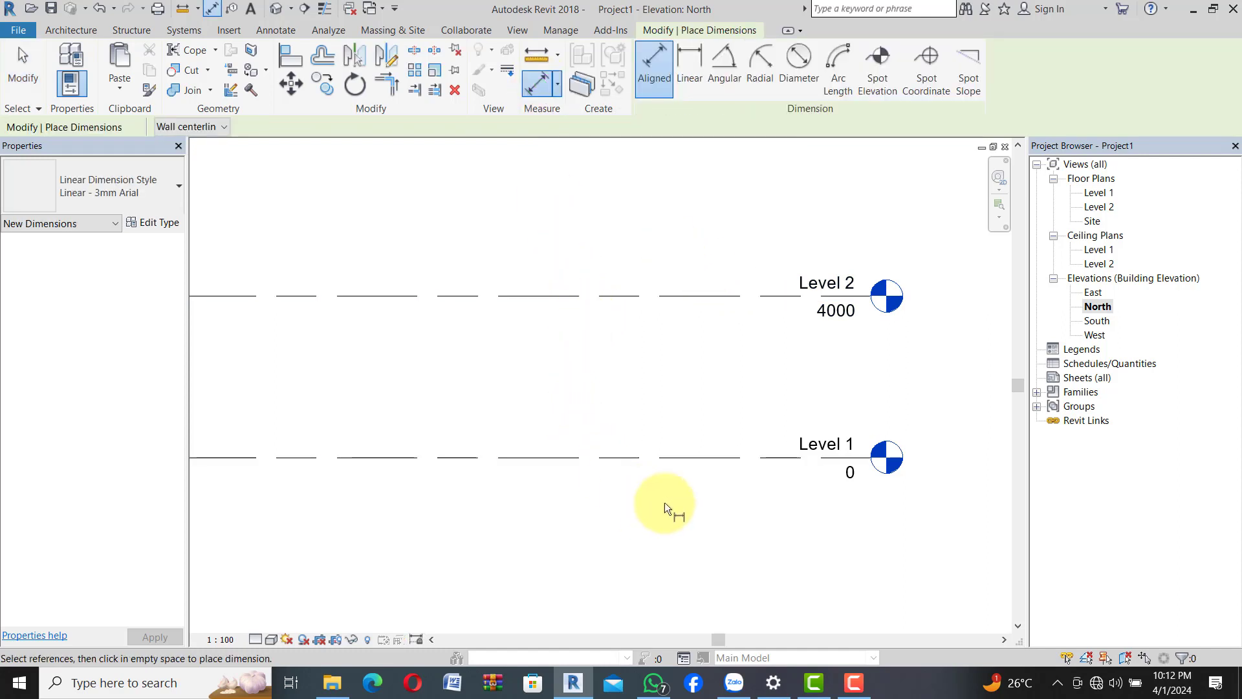
click(677, 296)
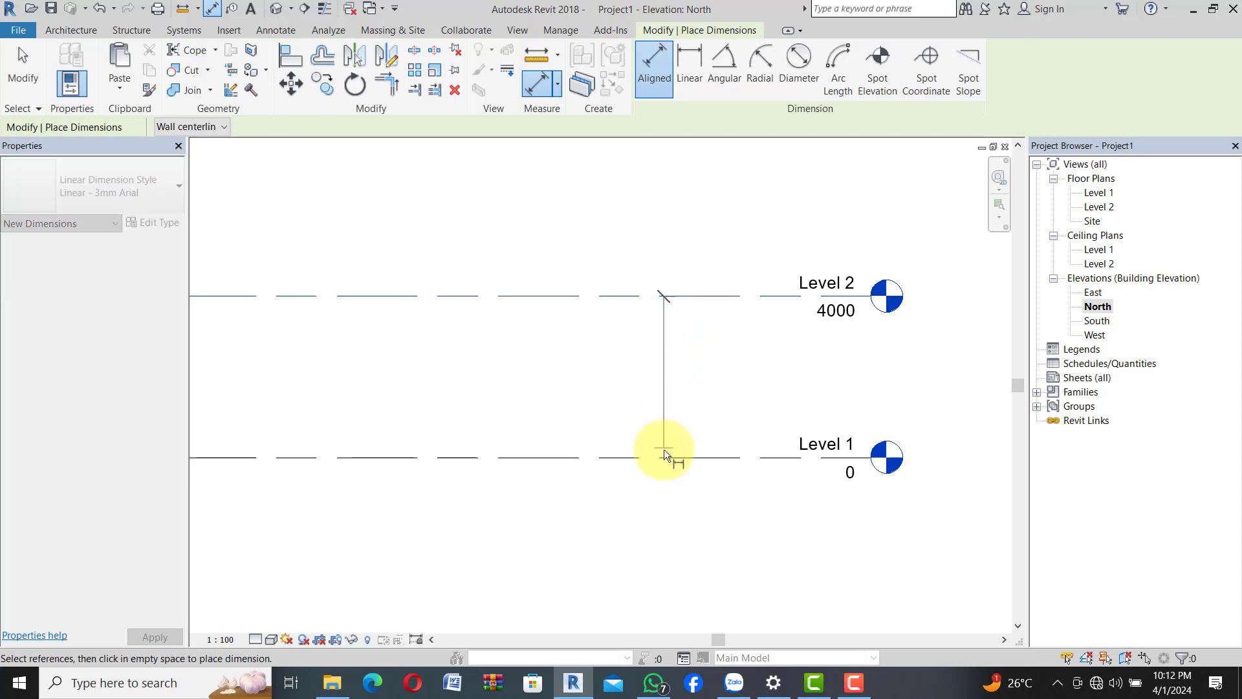
click(664, 457)
click(662, 502)
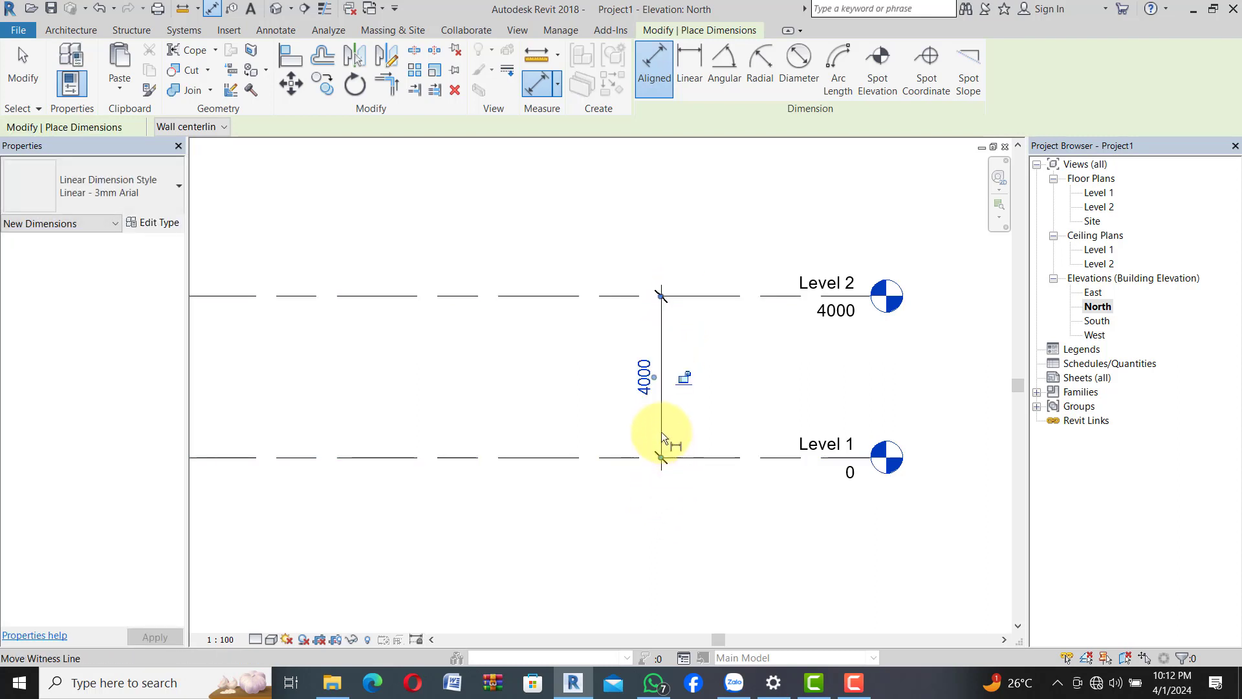
key(Escape)
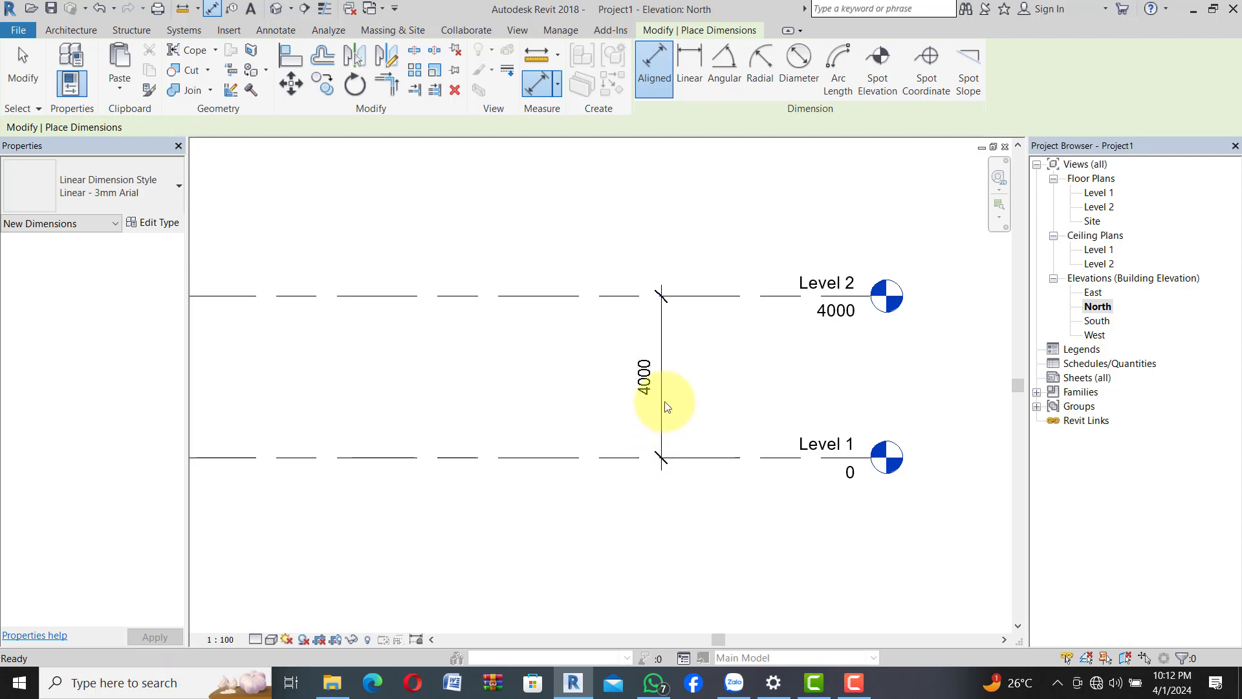
key(Escape)
click(663, 396)
key(Delete)
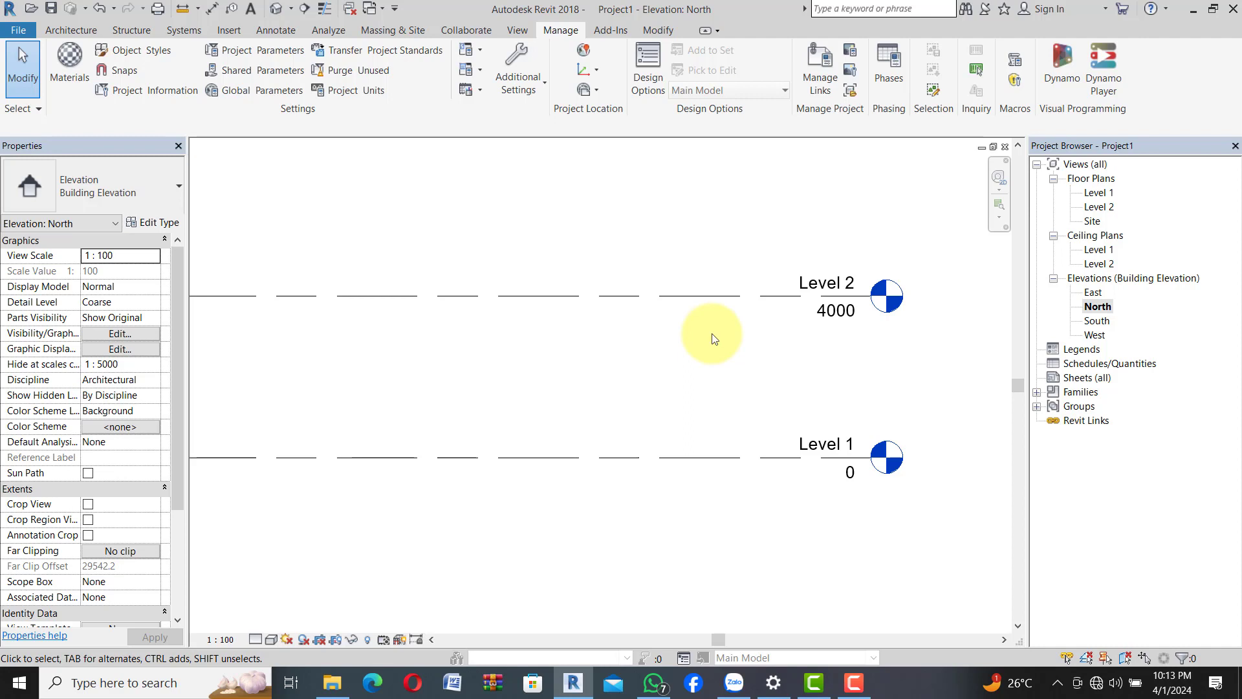
Step: Select Level 1 and Level 2 in turn to examine their elevations and level properties
scroll(684, 446, down, 2)
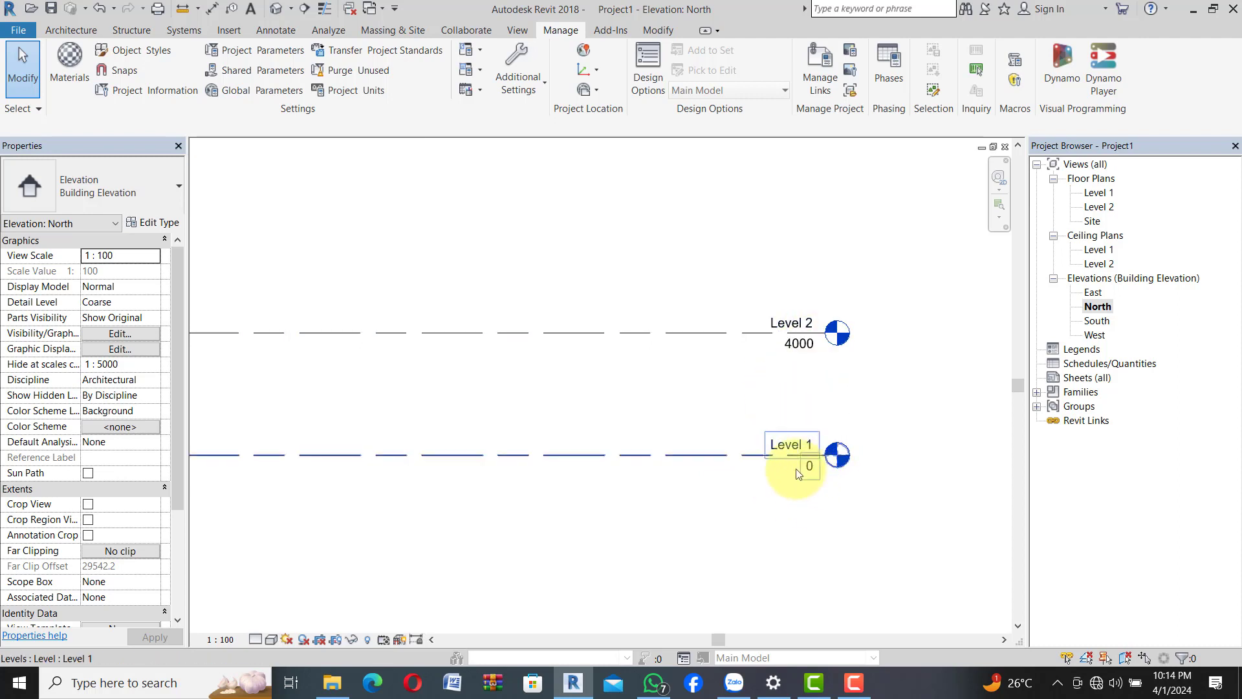
scroll(797, 458, up, 3)
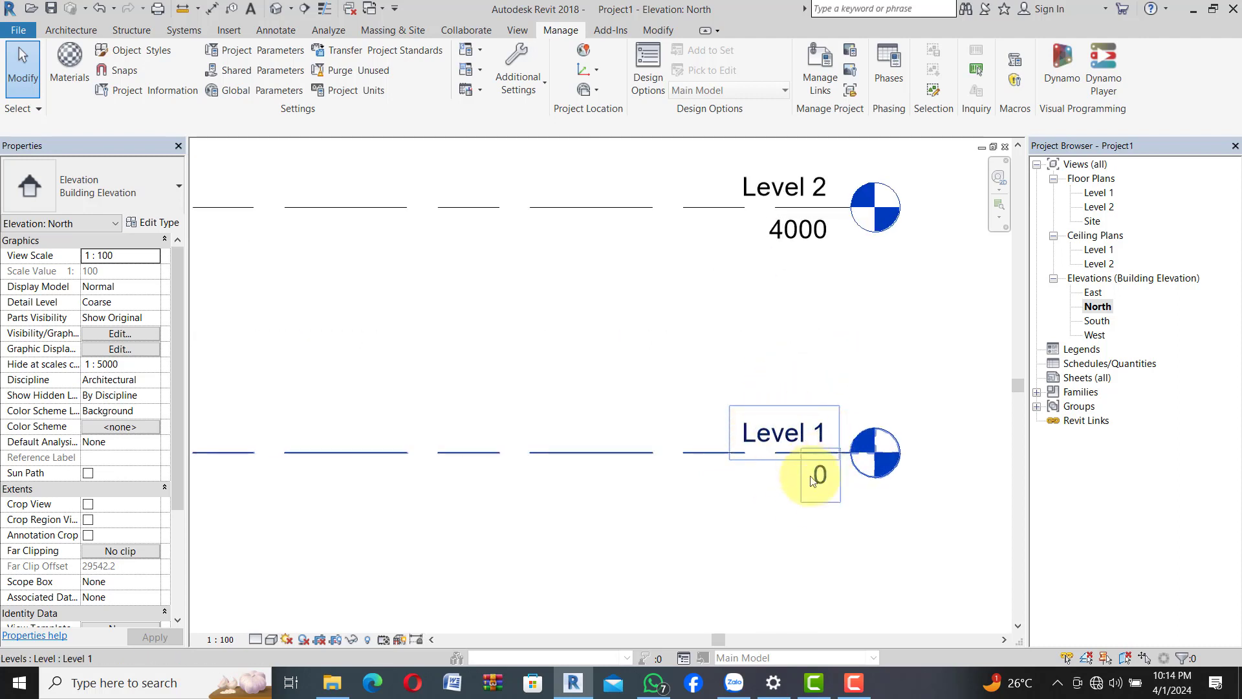
click(760, 447)
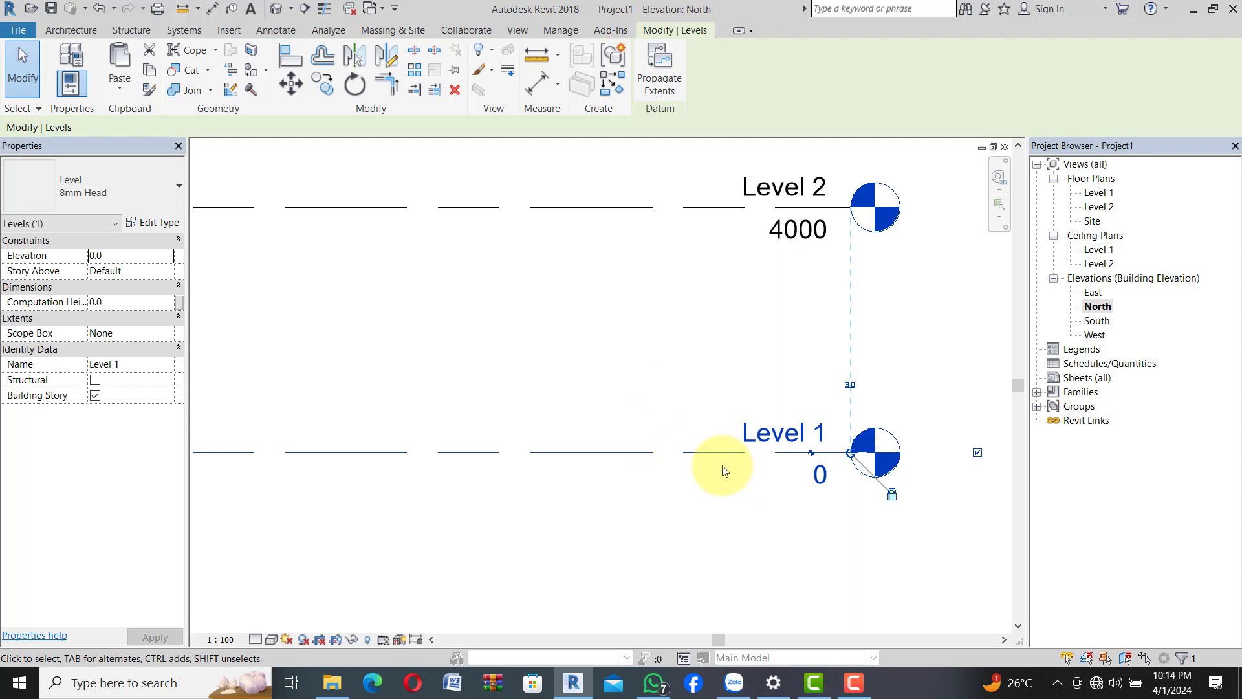
scroll(737, 438, down, 1)
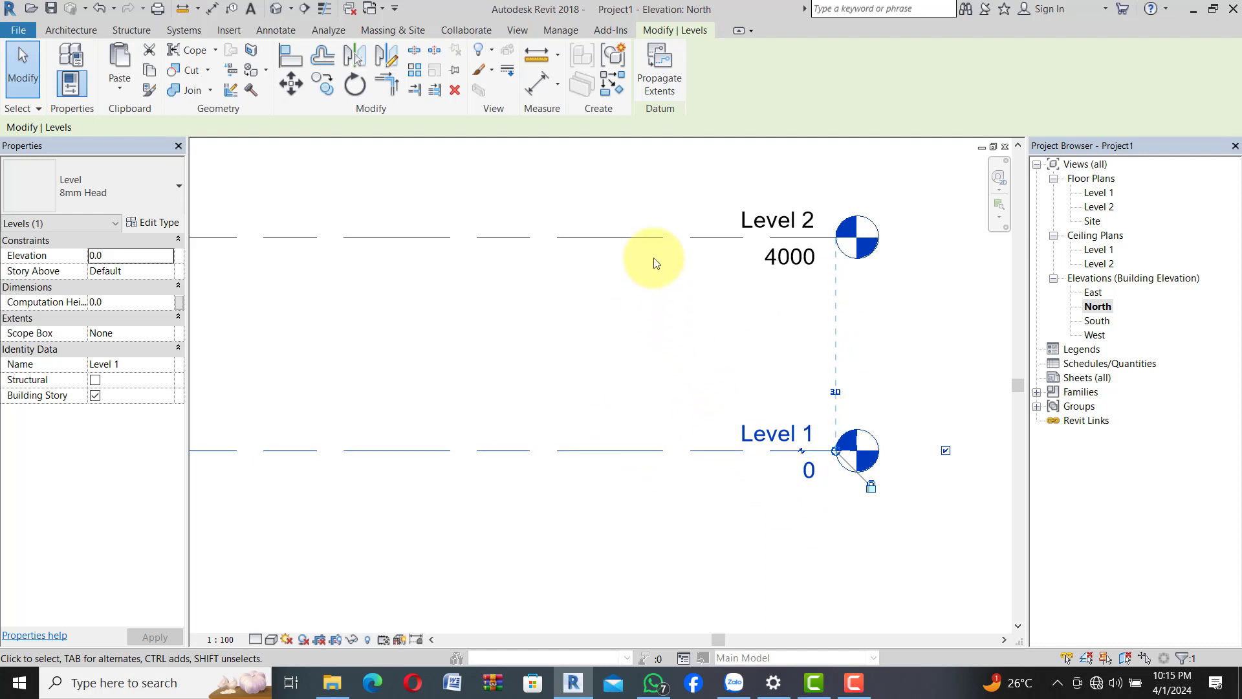
click(654, 238)
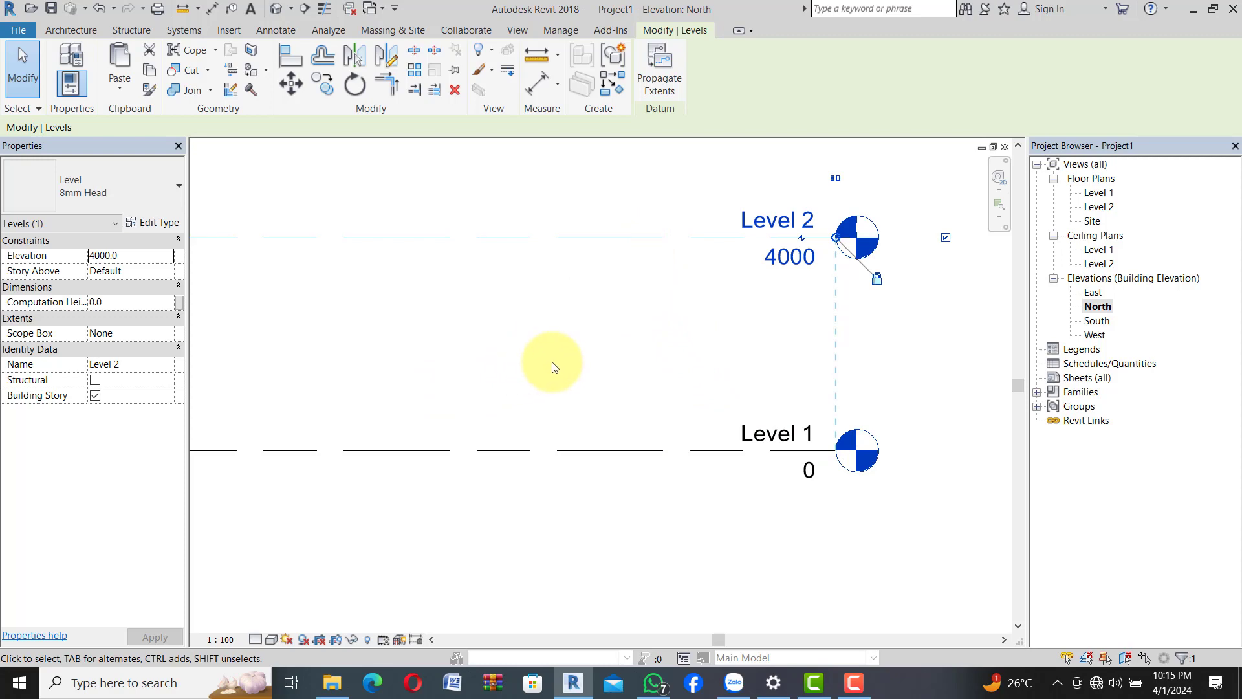
click(643, 331)
Step: Delete Level 2 together with its associated views
click(637, 238)
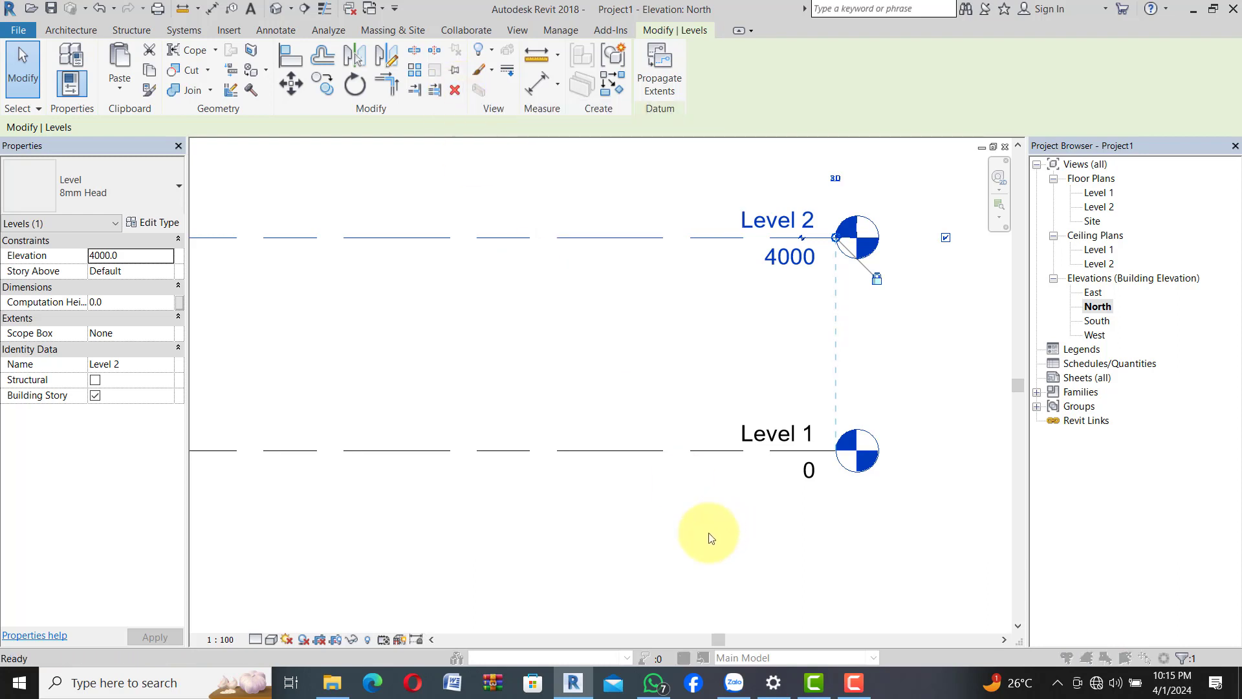
key(Delete)
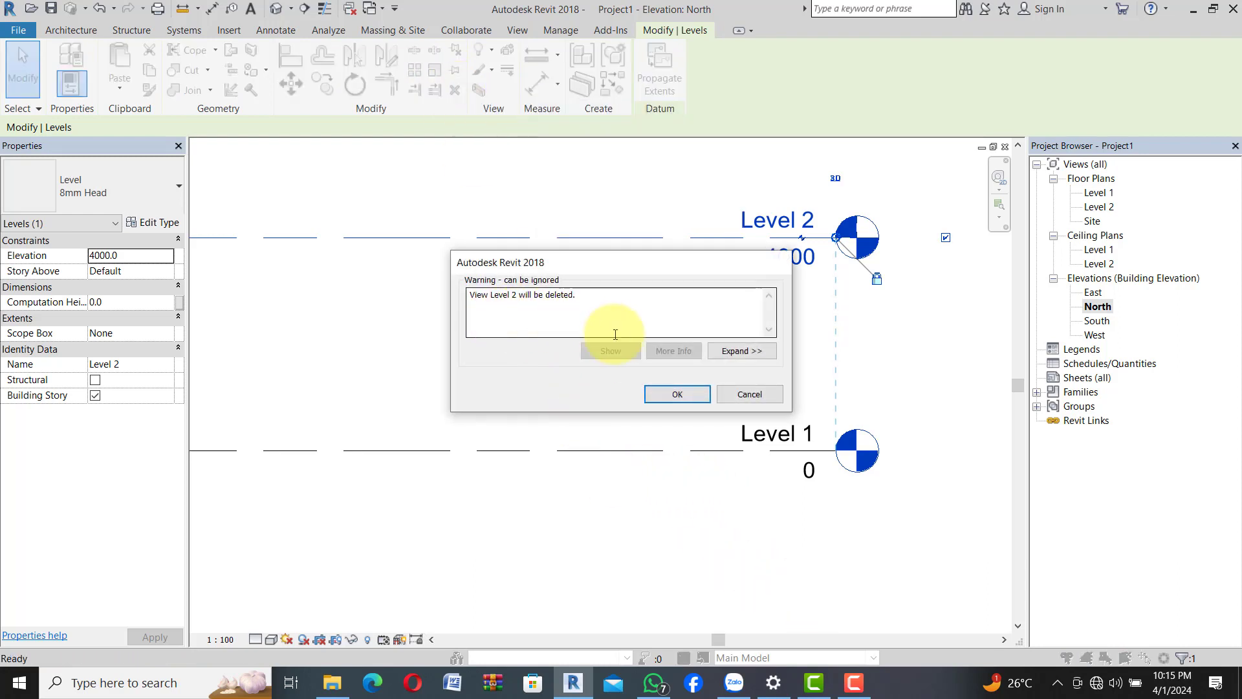
click(689, 394)
scroll(695, 447, down, 2)
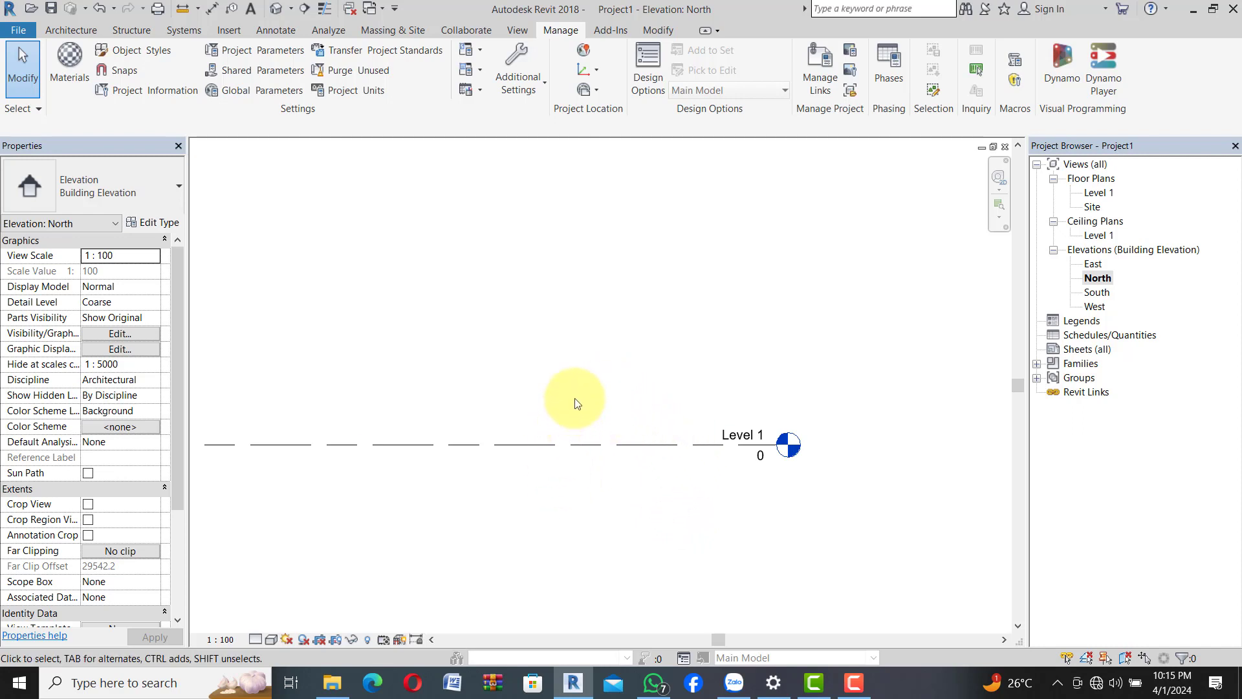
scroll(602, 437, up, 2)
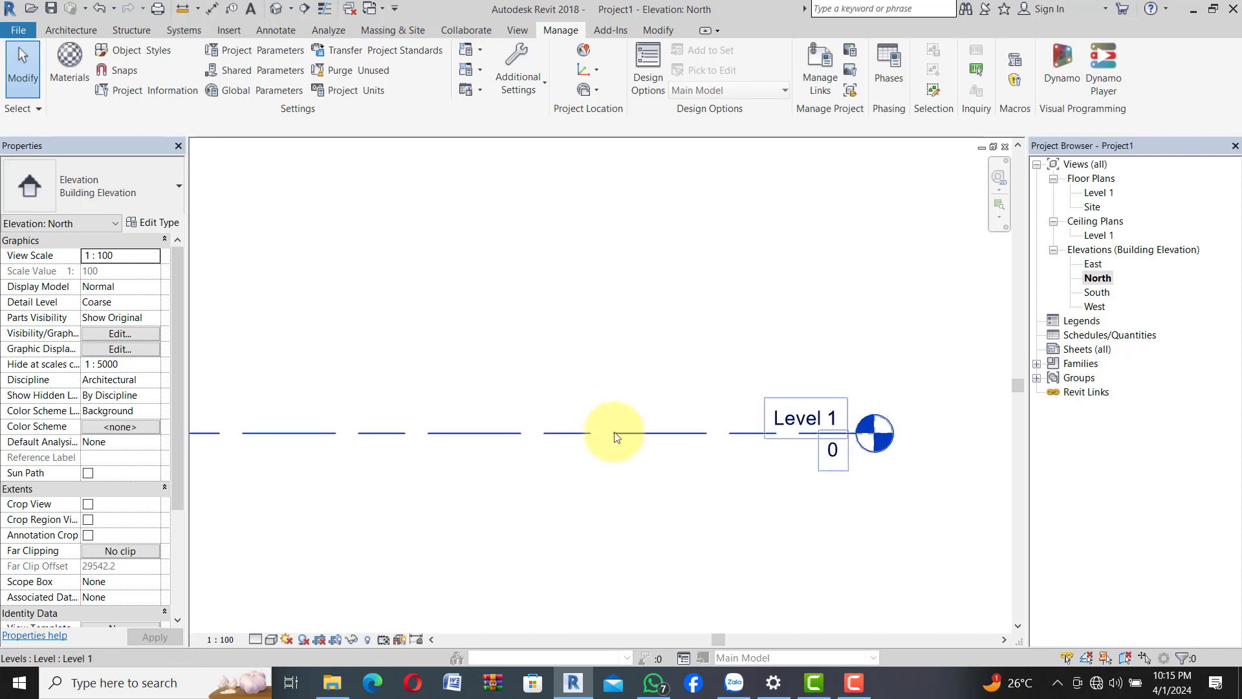
click(633, 432)
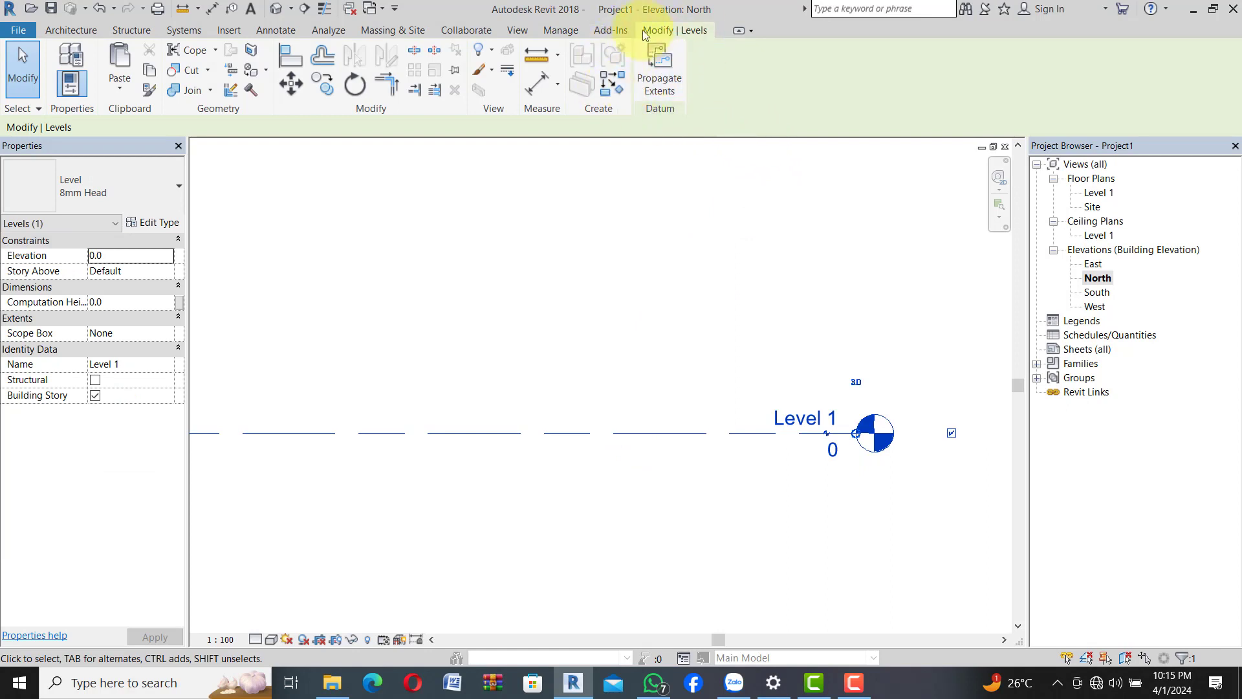
click(615, 89)
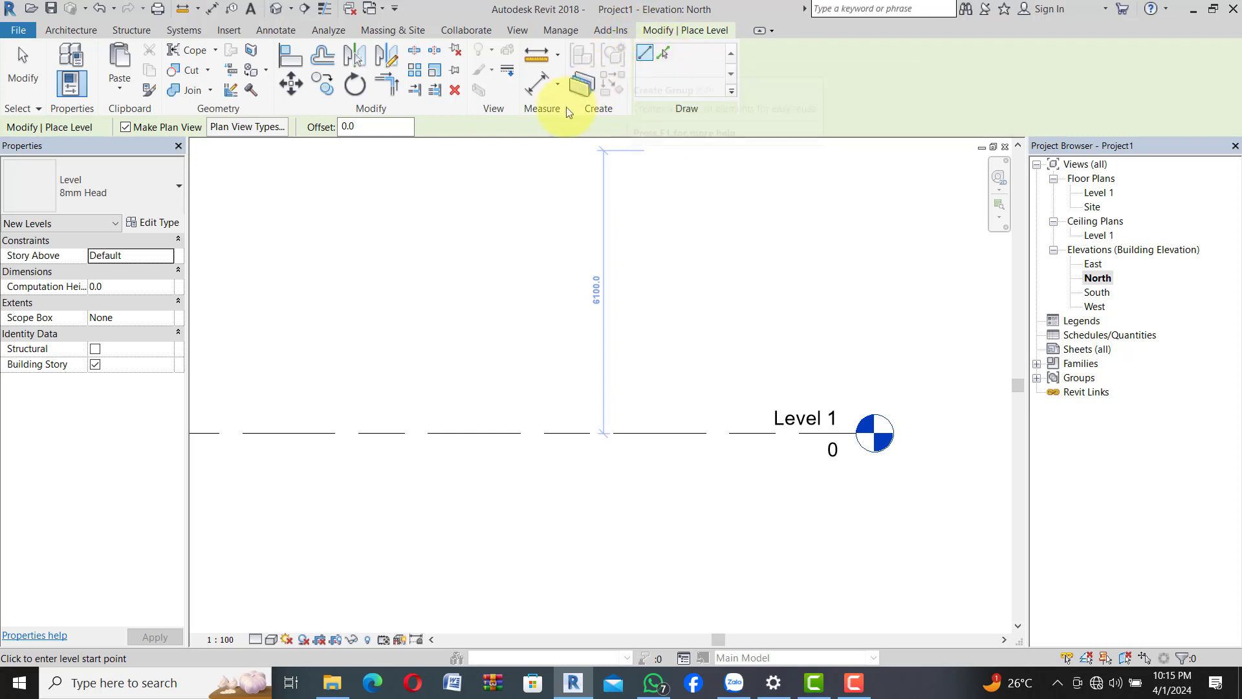
key(Escape)
key(Escape)
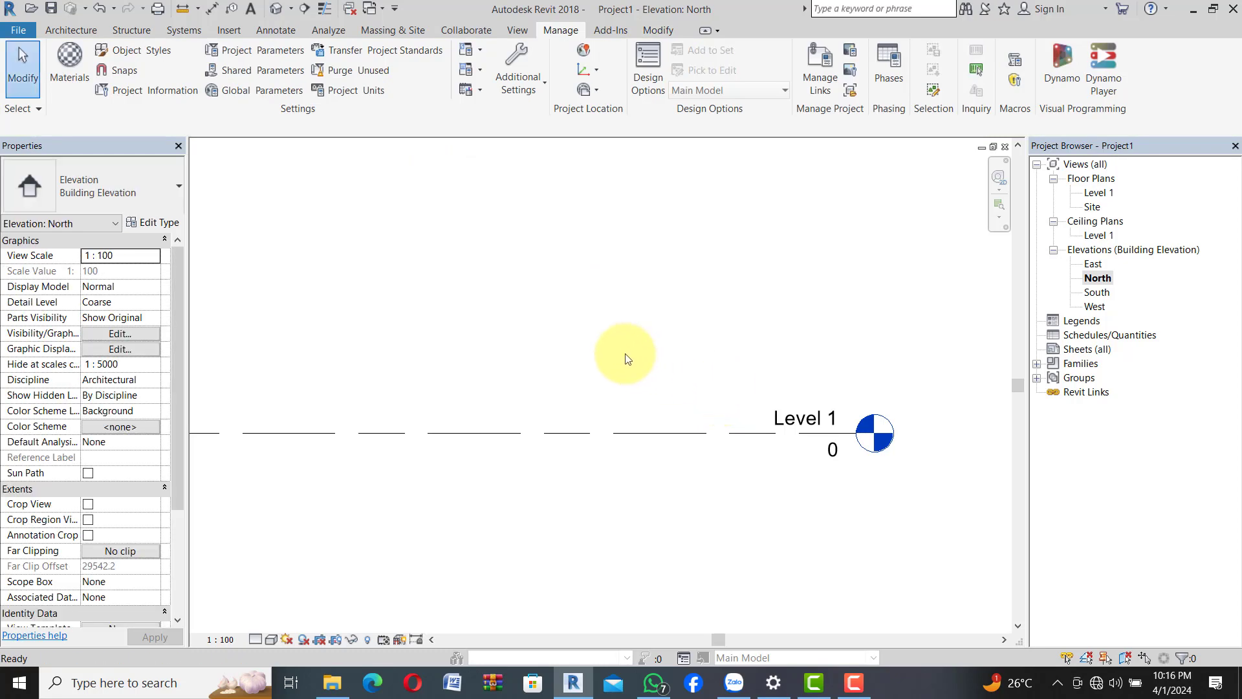
Step: Create a new level 1200 mm below Level 1 using the Level tool's Pick Lines option with an offset of 1200
click(72, 30)
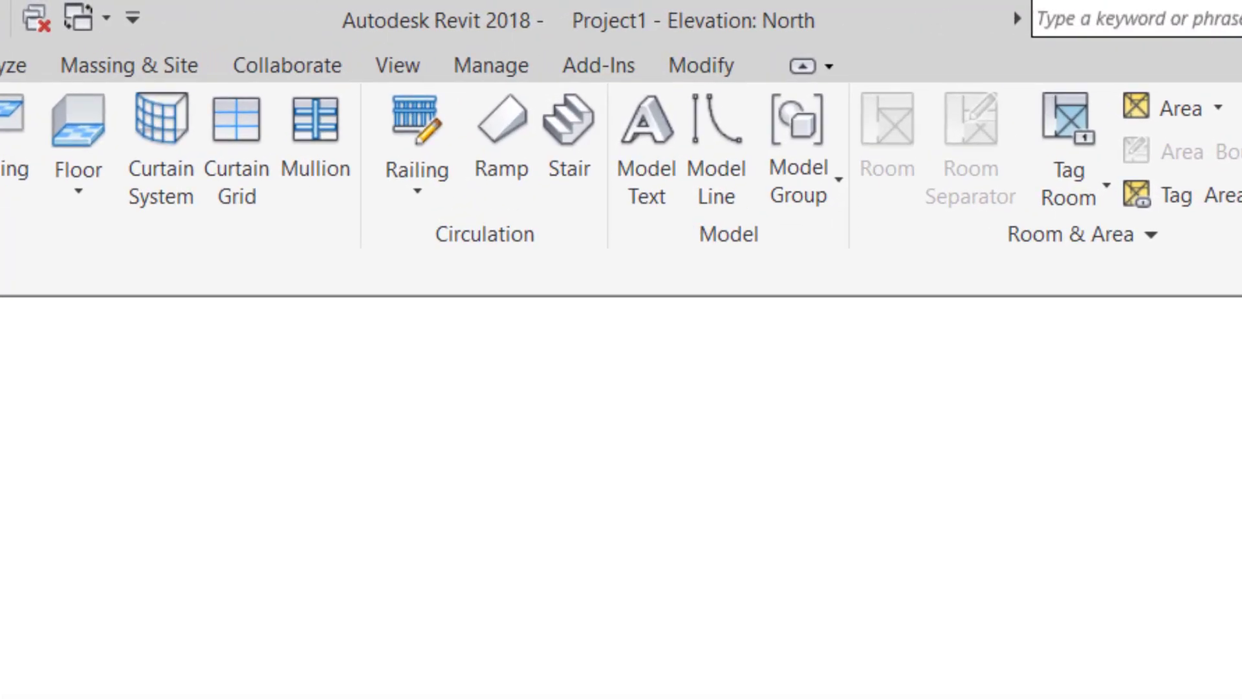
click(1095, 60)
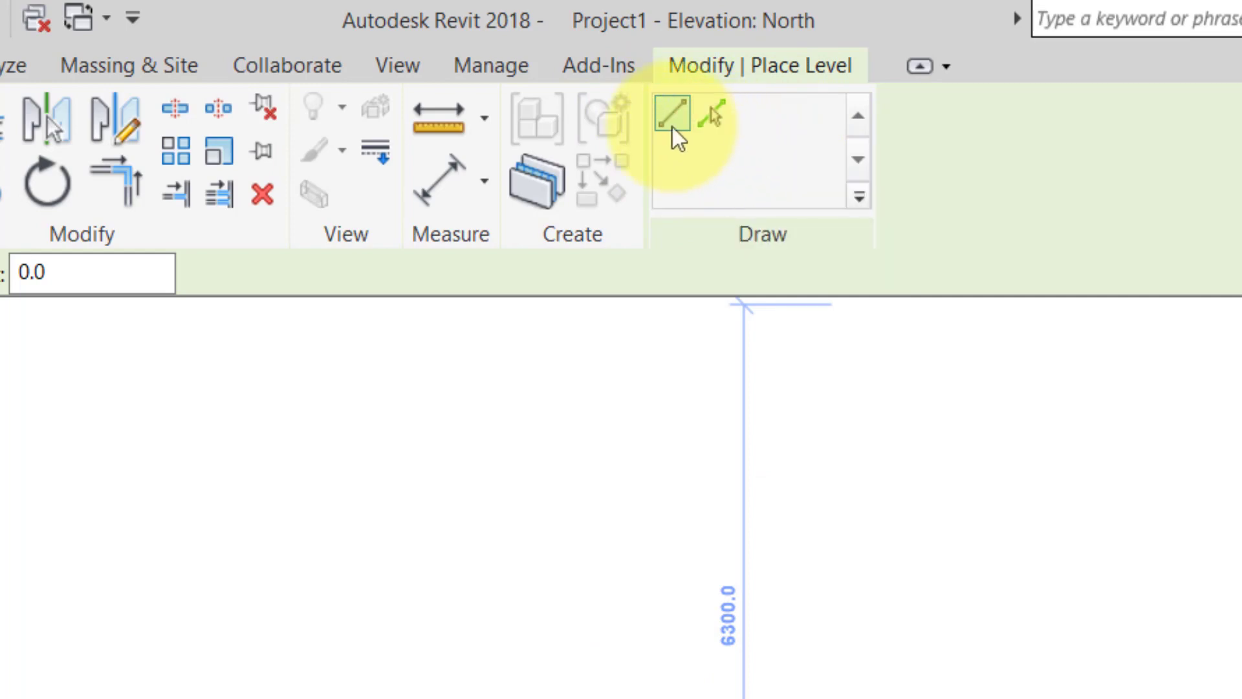
click(717, 120)
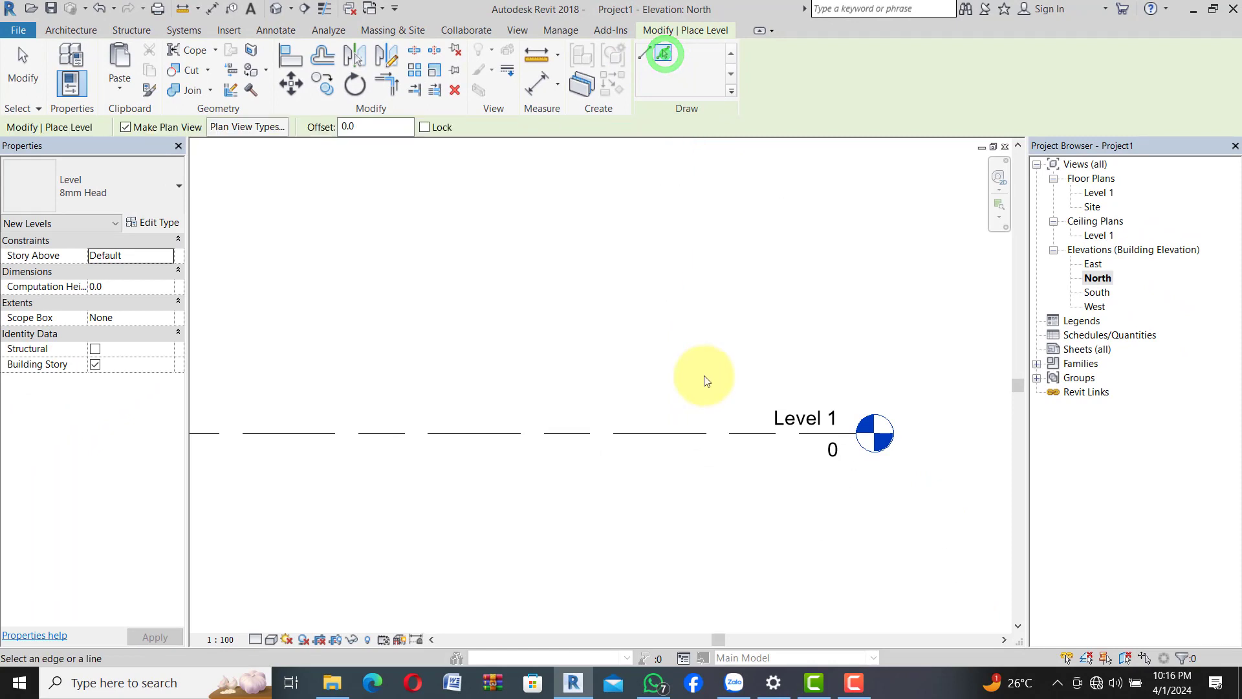
scroll(714, 356, down, 1)
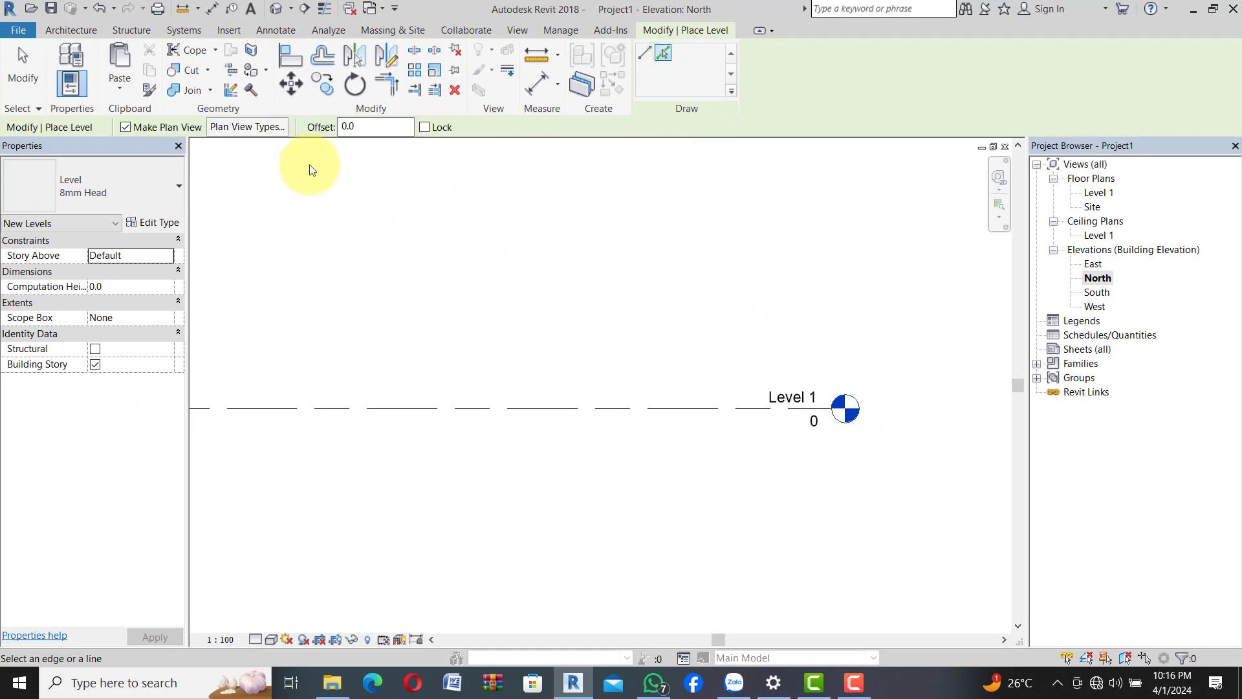
double_click(364, 126)
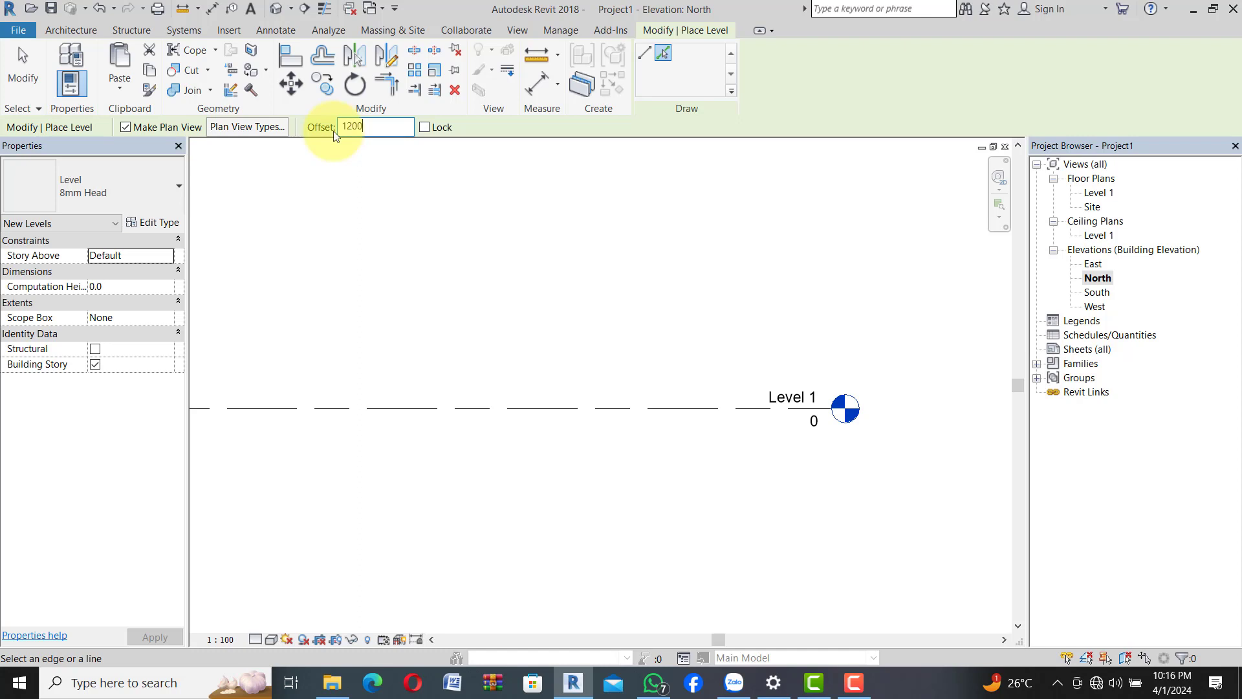
key(Return)
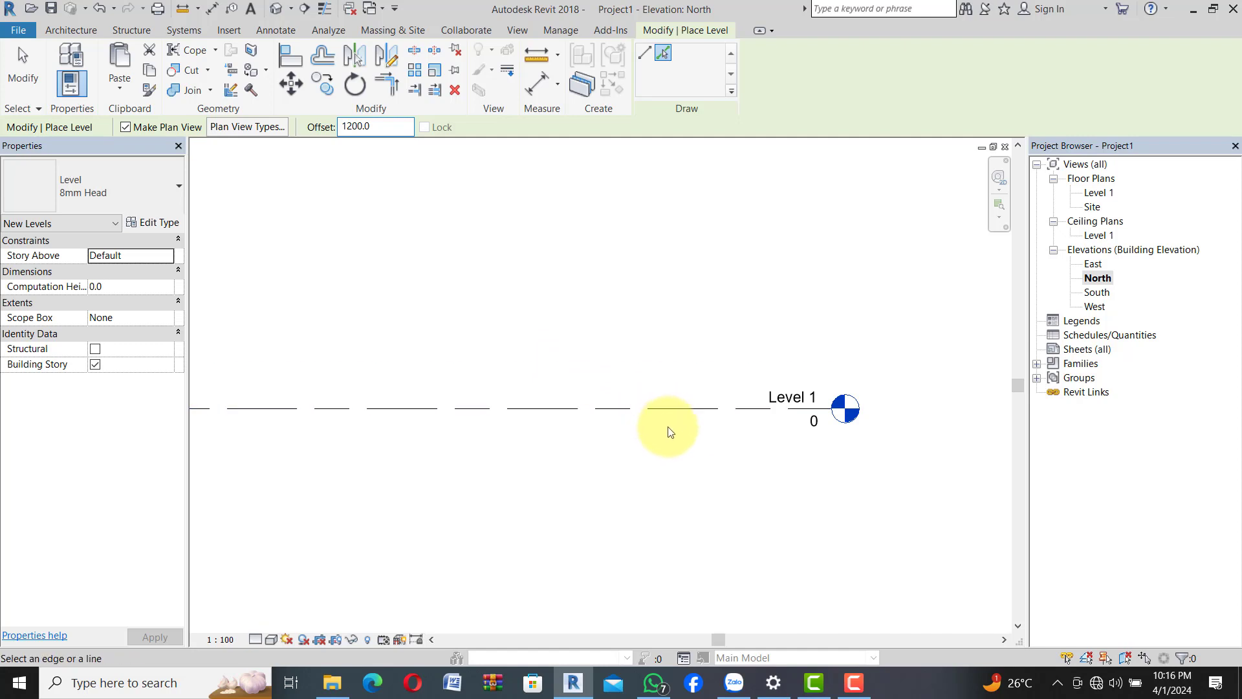
scroll(656, 422, up, 2)
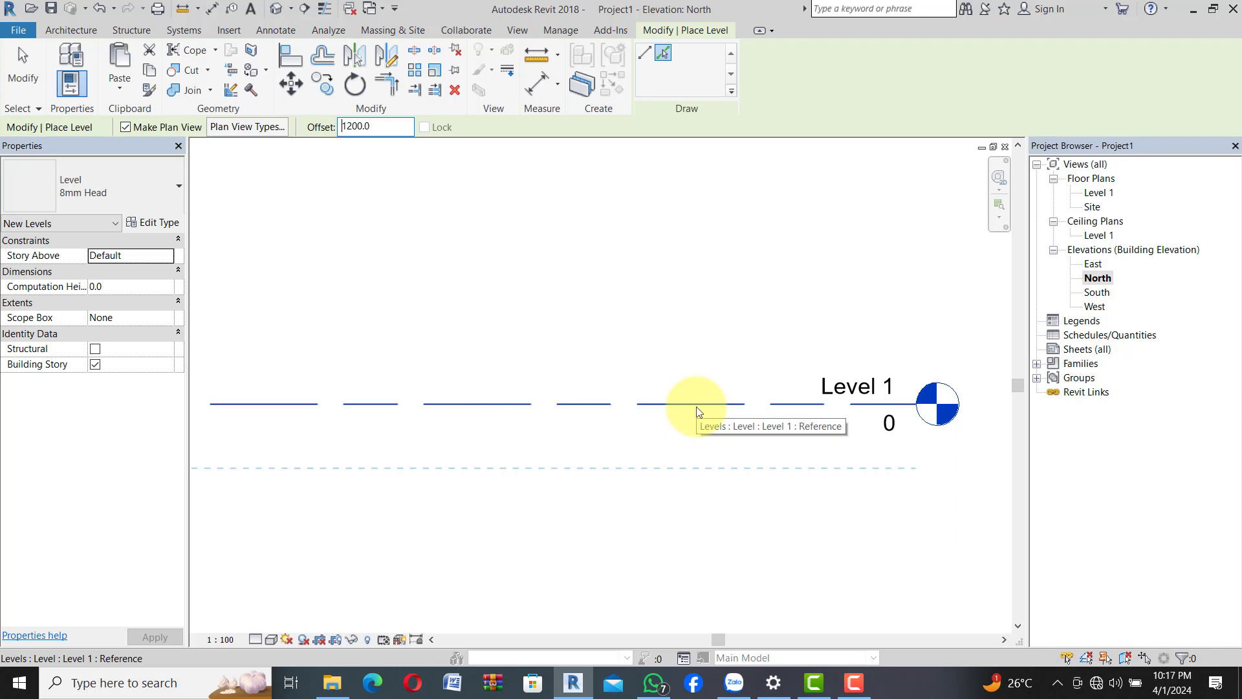
click(697, 408)
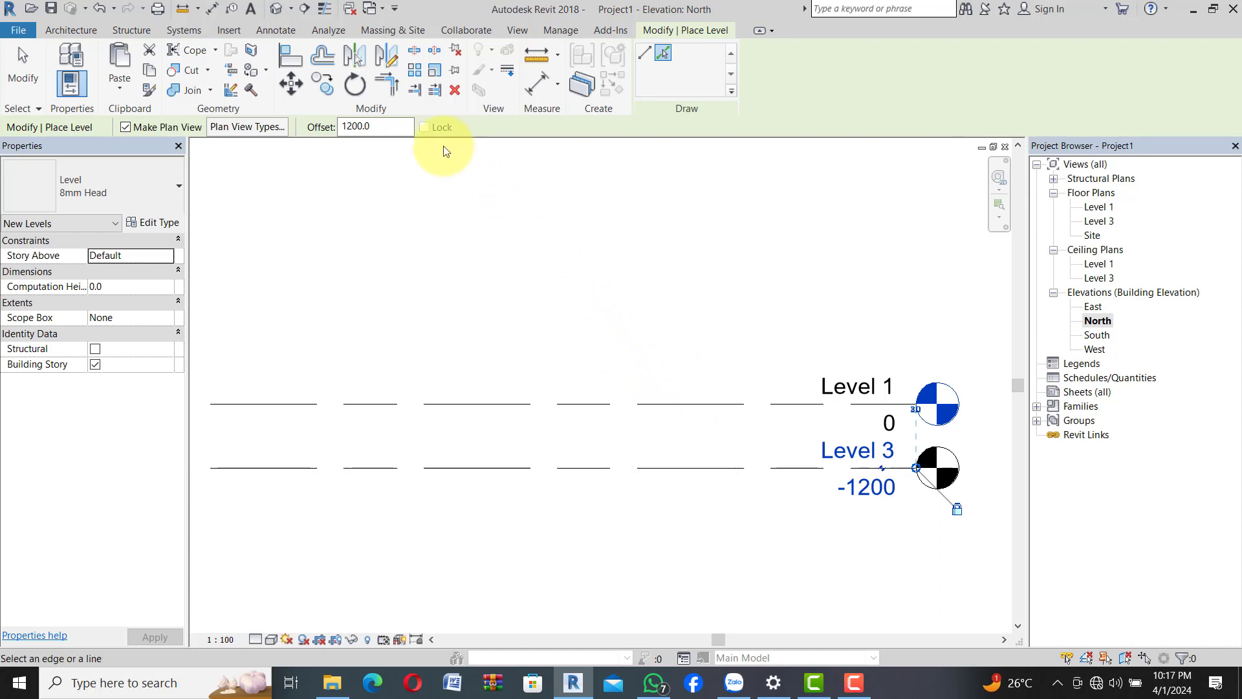
click(373, 128)
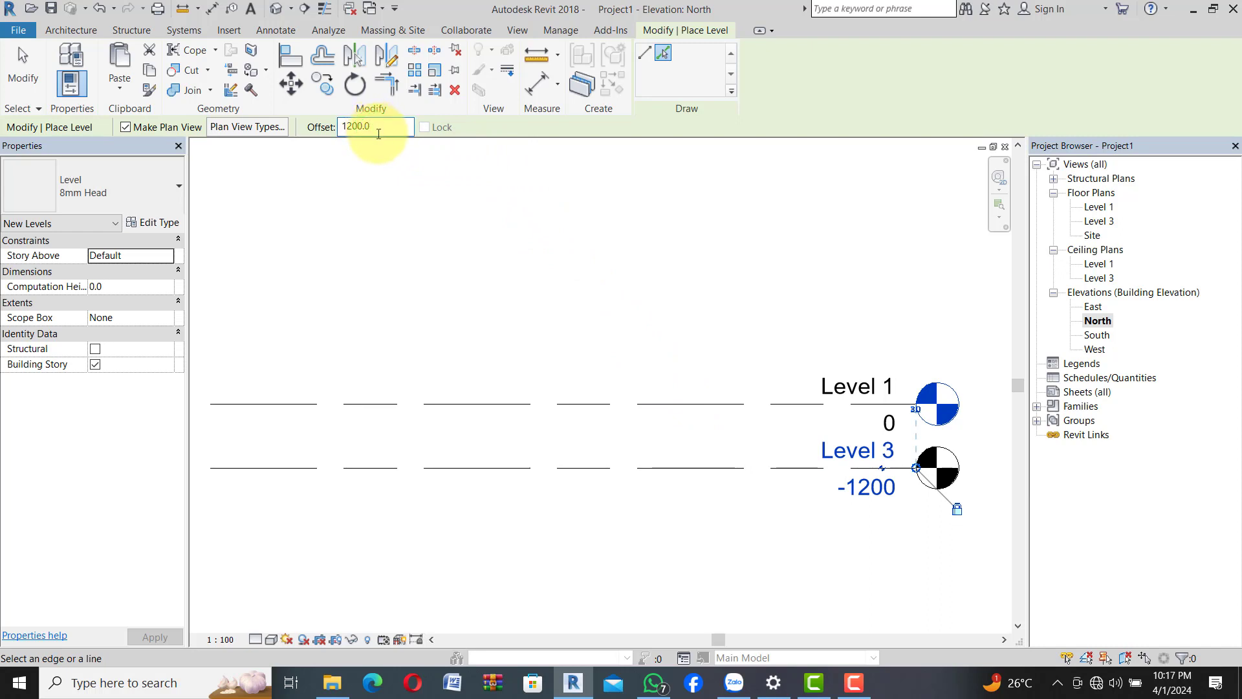
click(576, 260)
key(Escape)
key(Escape)
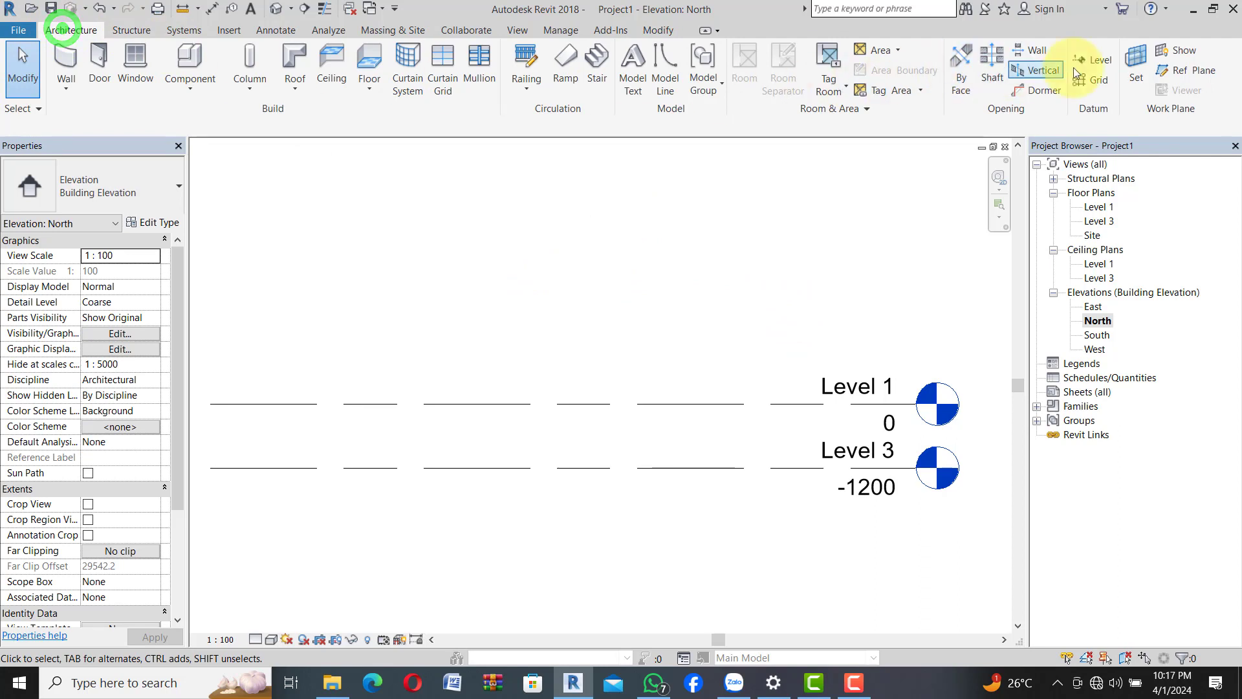
Step: Create a level 600 mm above Level 1 using the Level tool's Pick Lines option with an offset of 600
click(1098, 63)
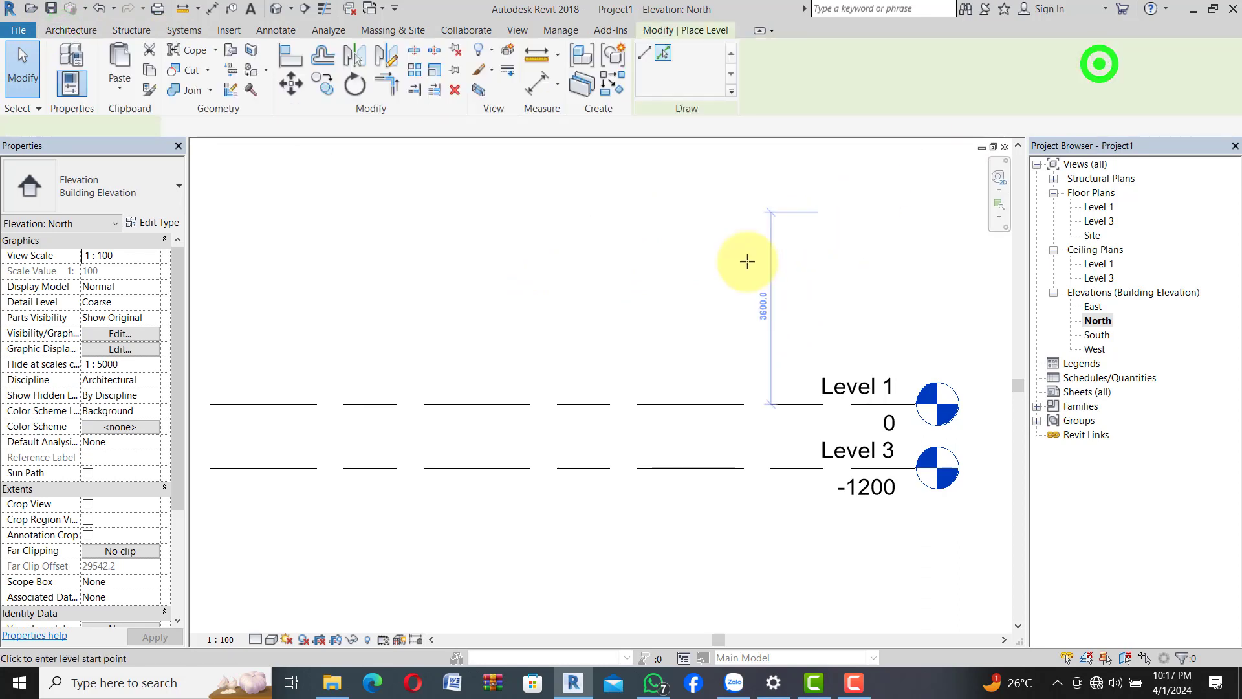
click(665, 53)
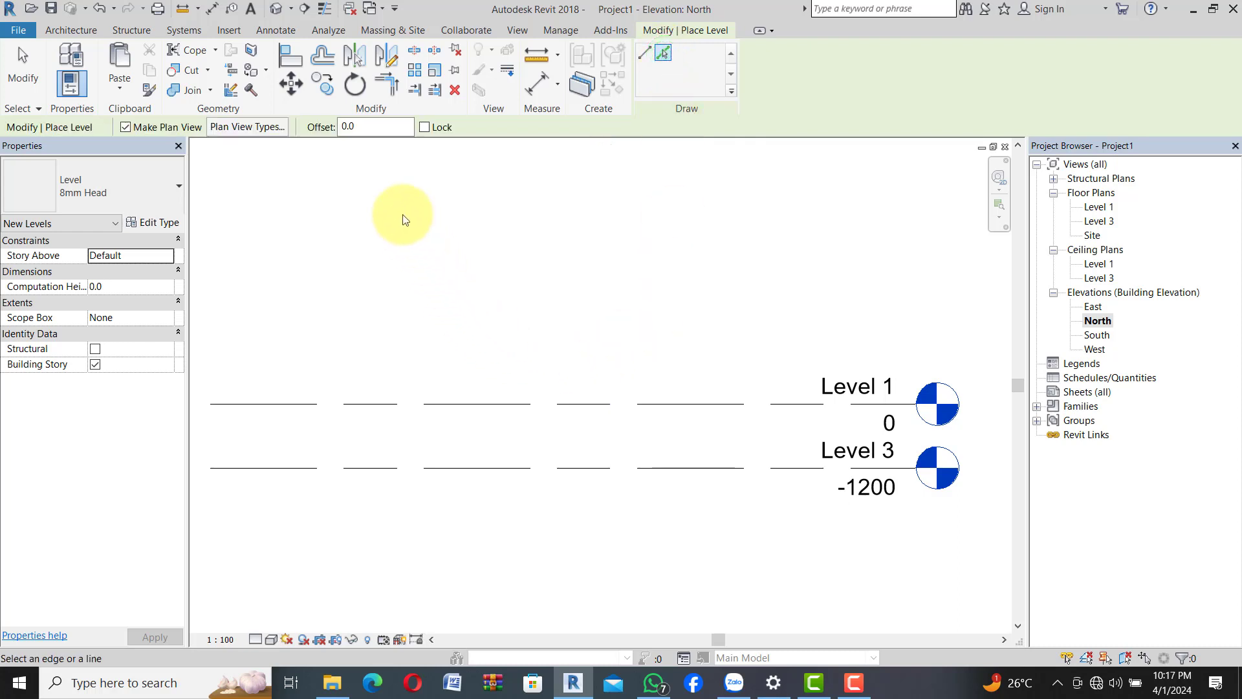
click(361, 125)
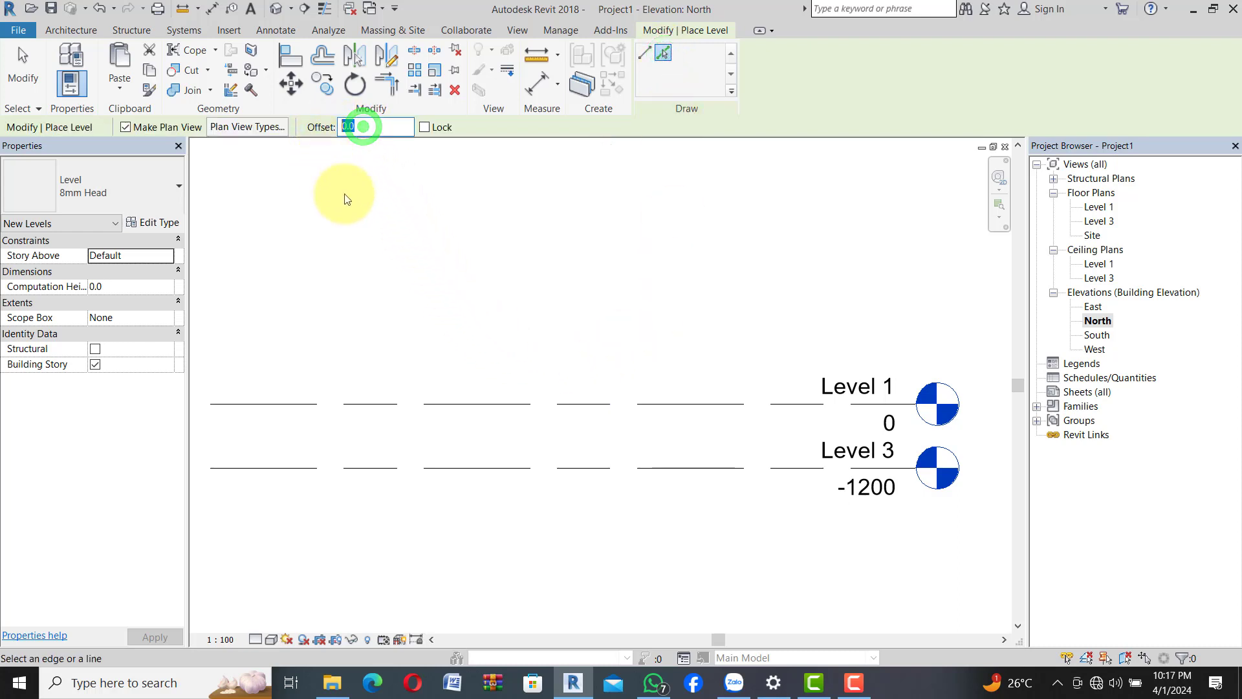
scroll(446, 197, down, 2)
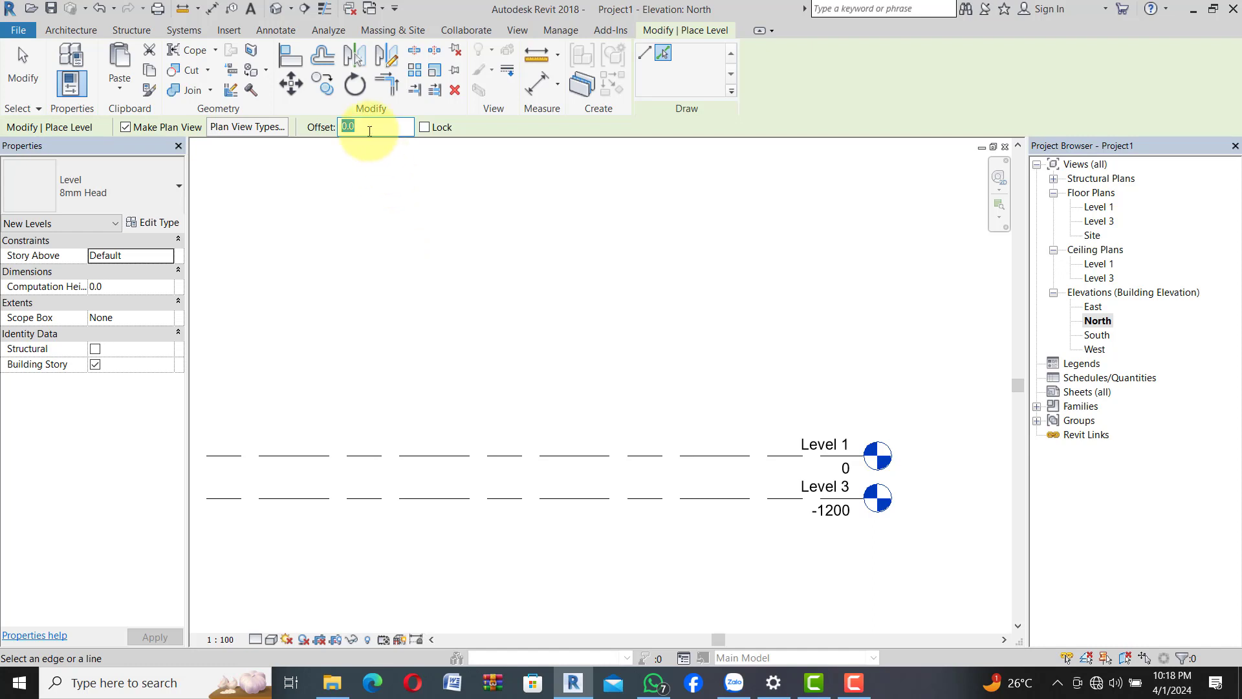
text(600)
key(Return)
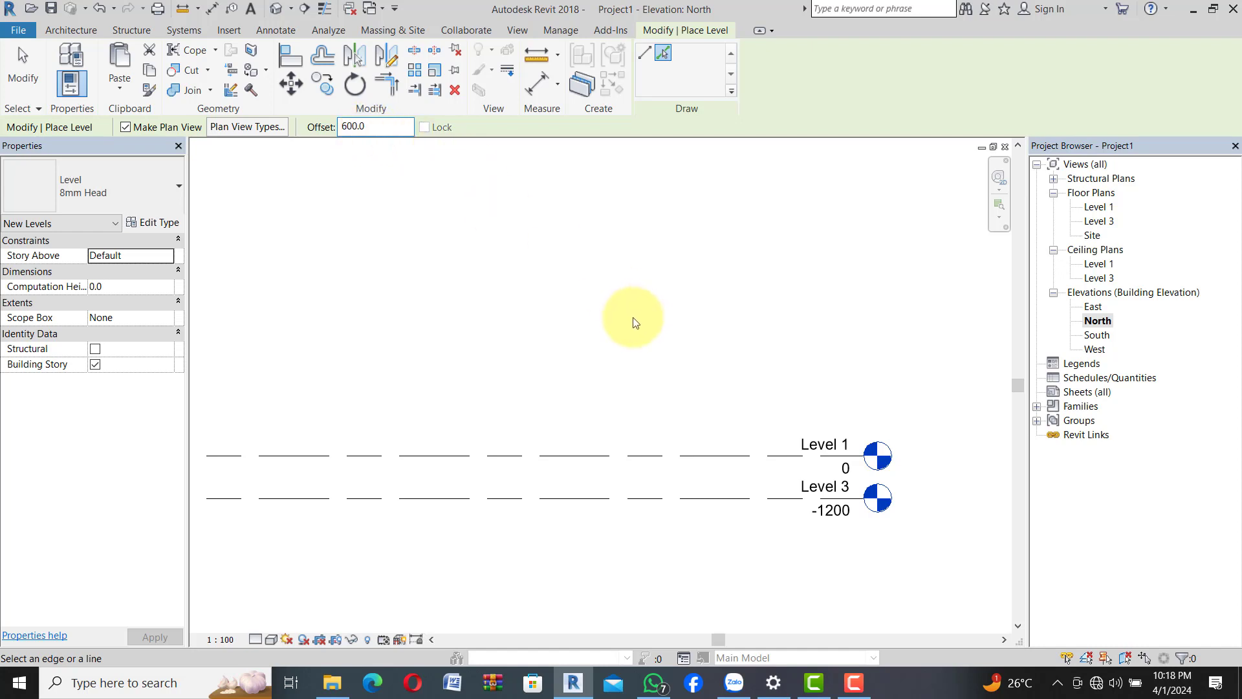
scroll(770, 453, up, 2)
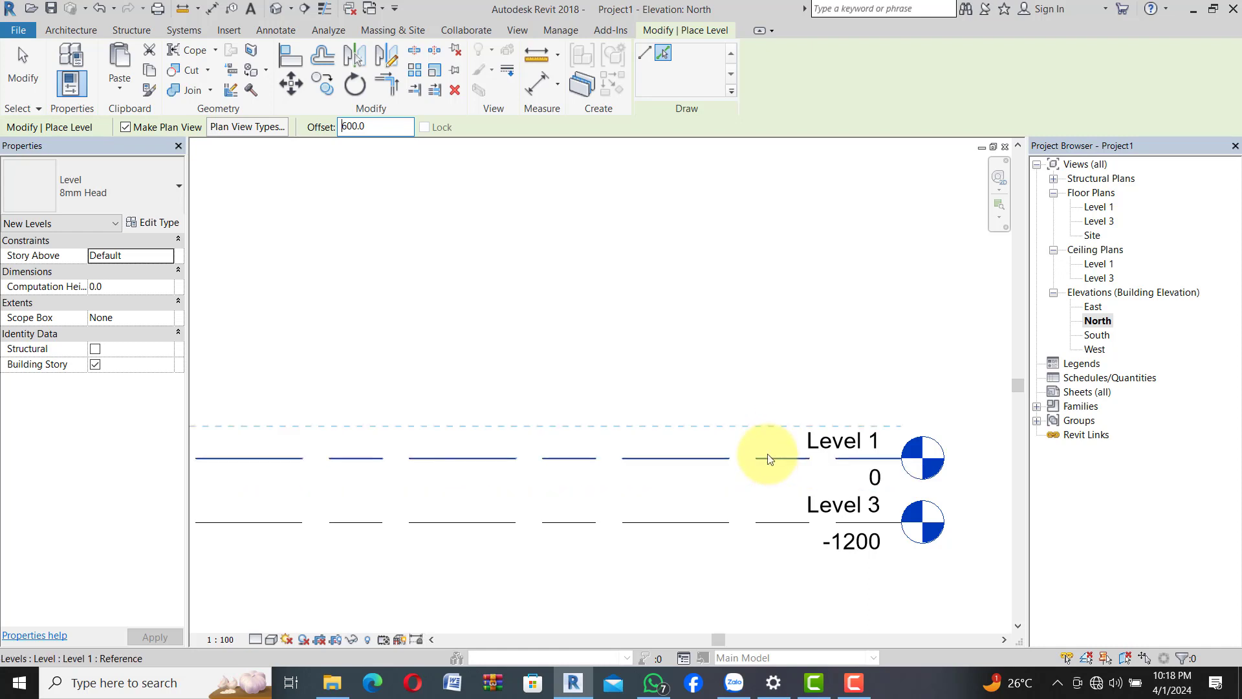
click(768, 458)
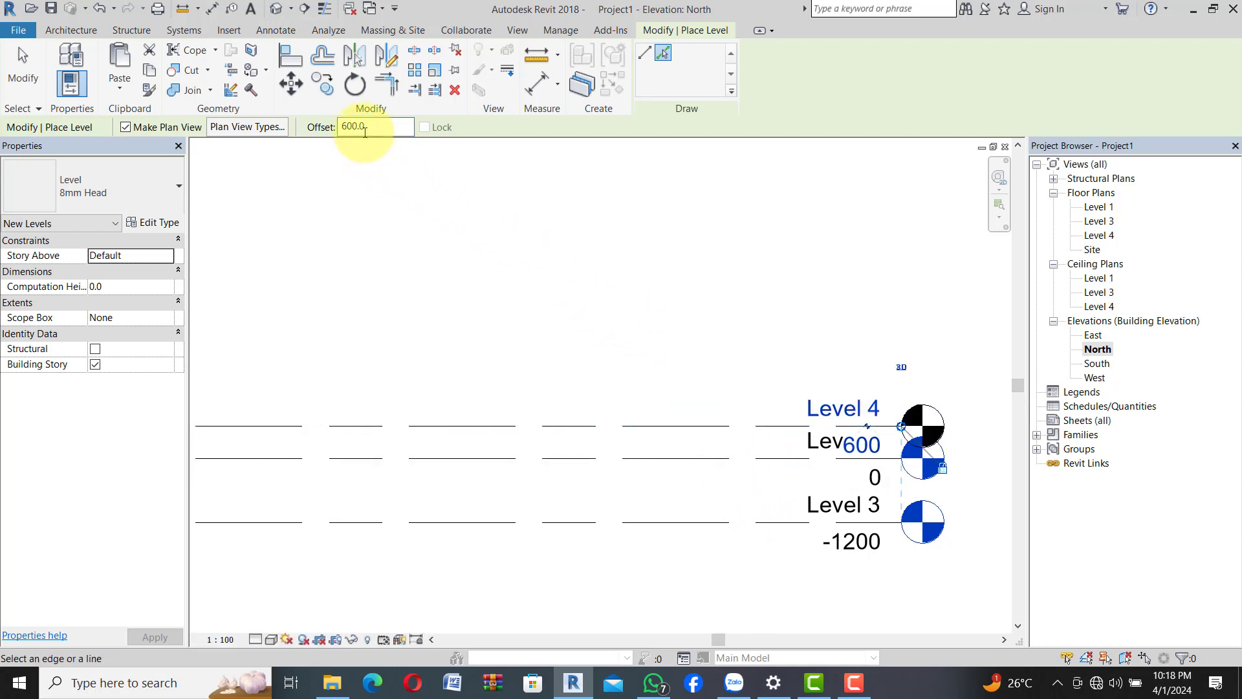
Step: Add a level 3150 mm above Level 4 by picking its line with the offset set to 3150
click(364, 128)
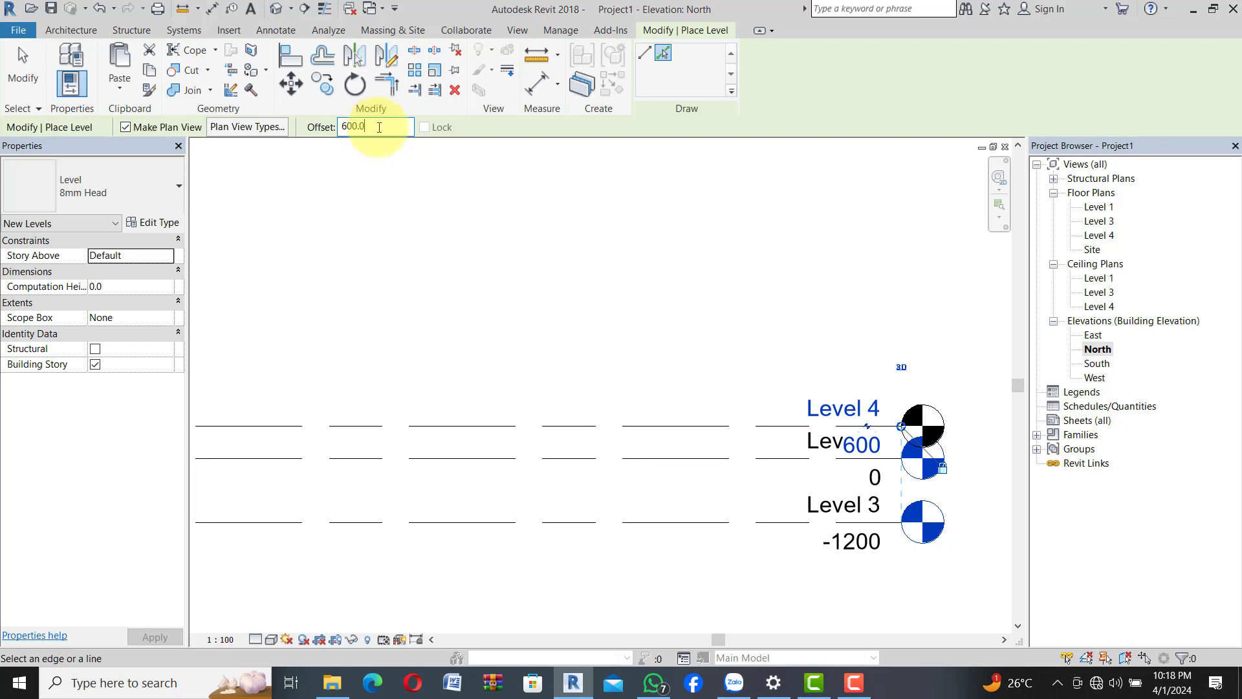
drag(377, 126, 333, 137)
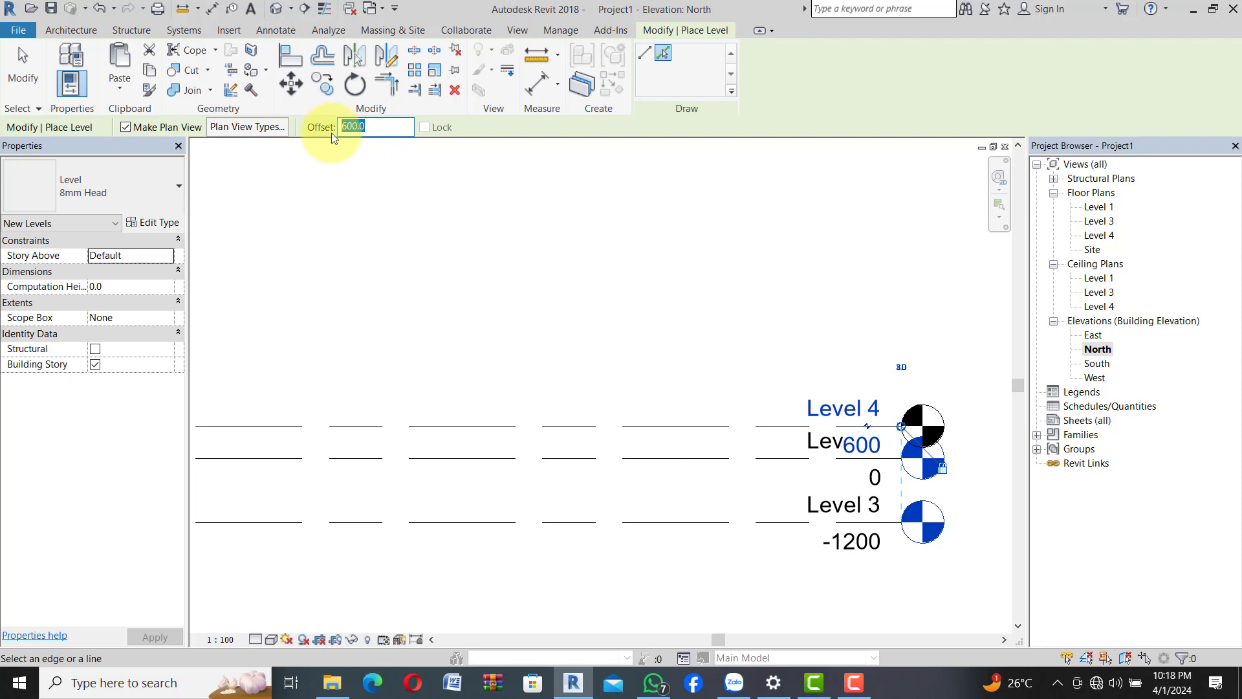
text(3150)
scroll(572, 315, down, 1)
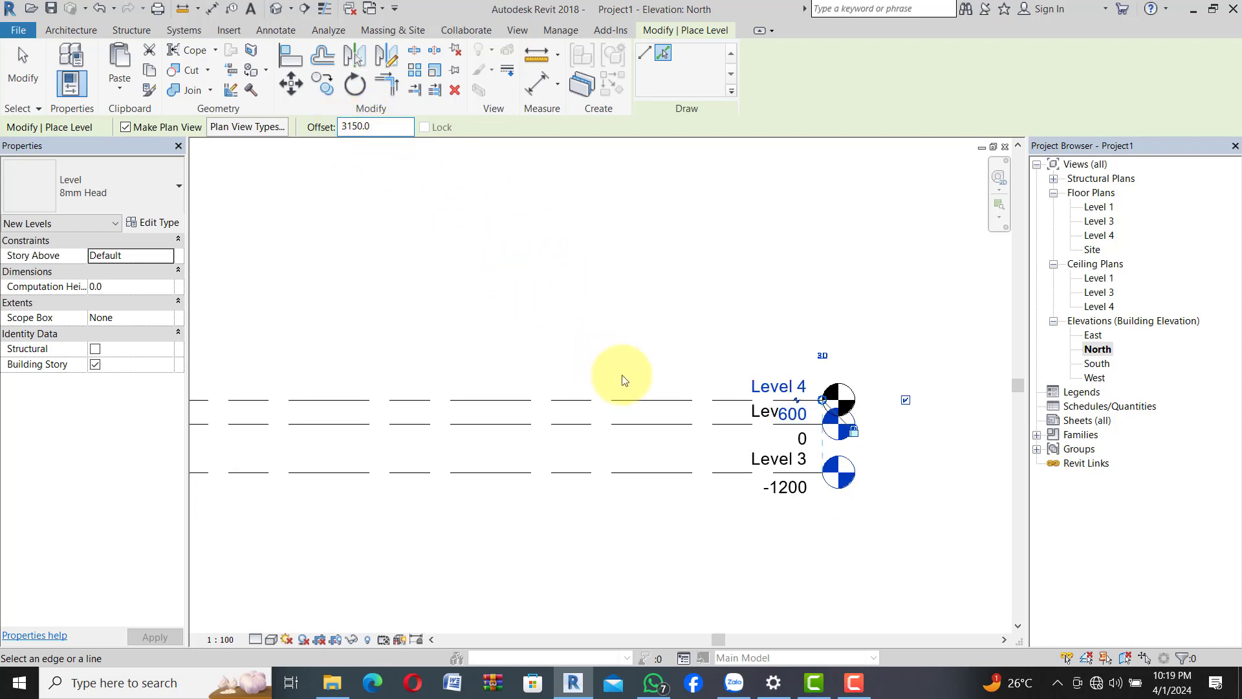
click(670, 400)
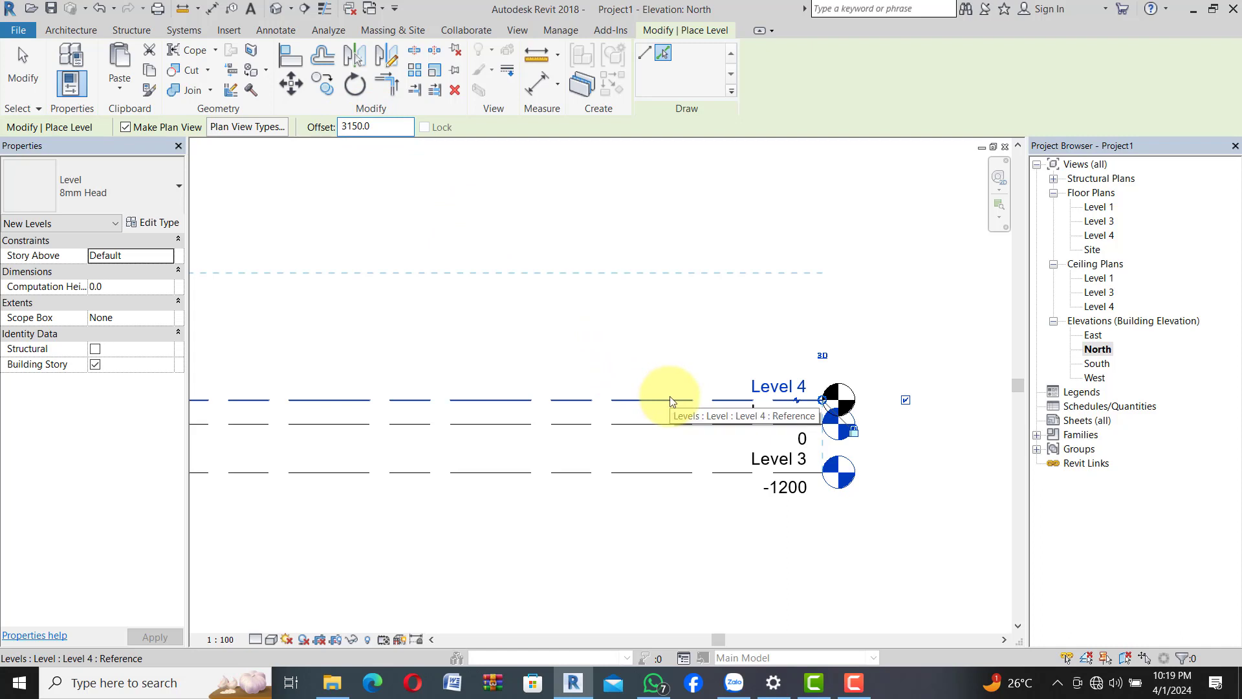
click(670, 401)
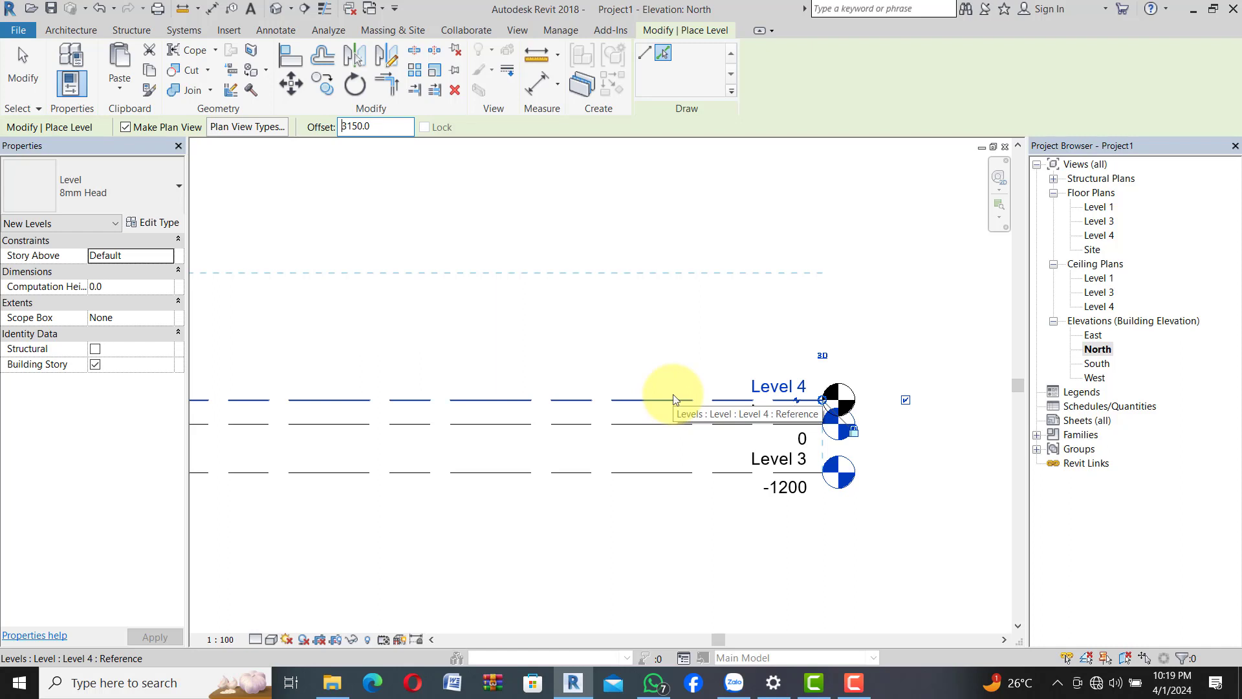
click(673, 399)
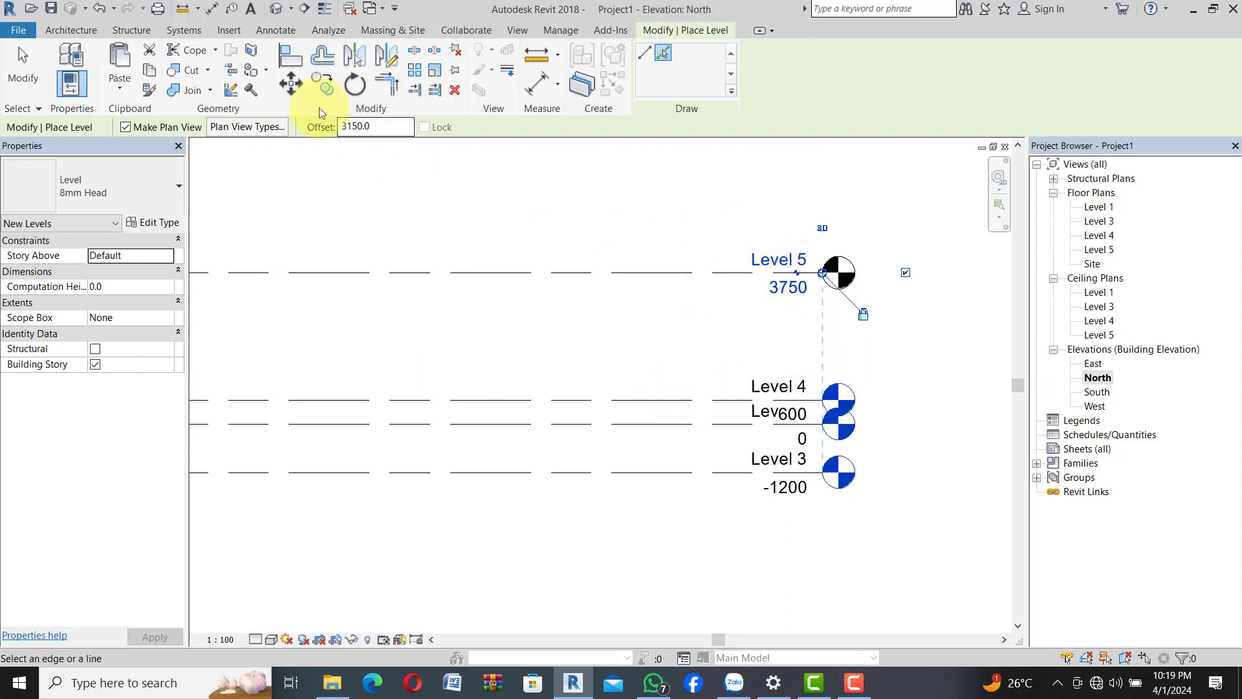
Step: Add a level 3300 mm above Level 5 by picking its line with a 3300 offset, and end the Level tool
double_click(352, 128)
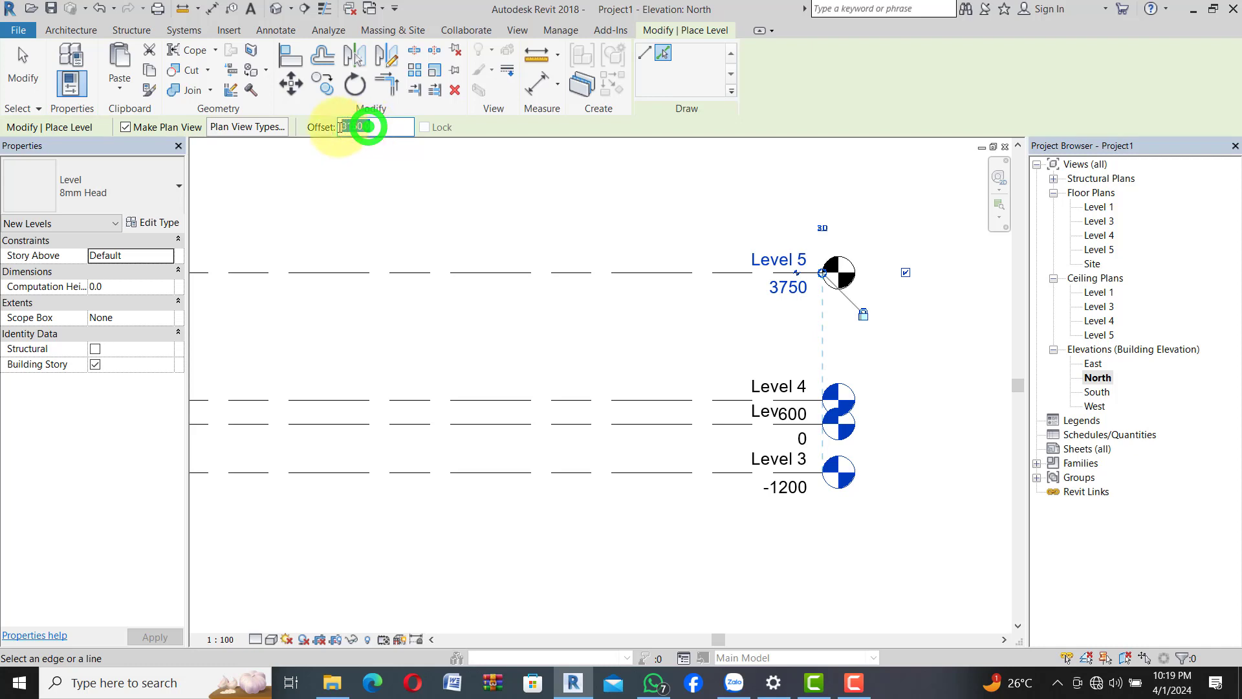
drag(342, 128, 350, 128)
text(3)
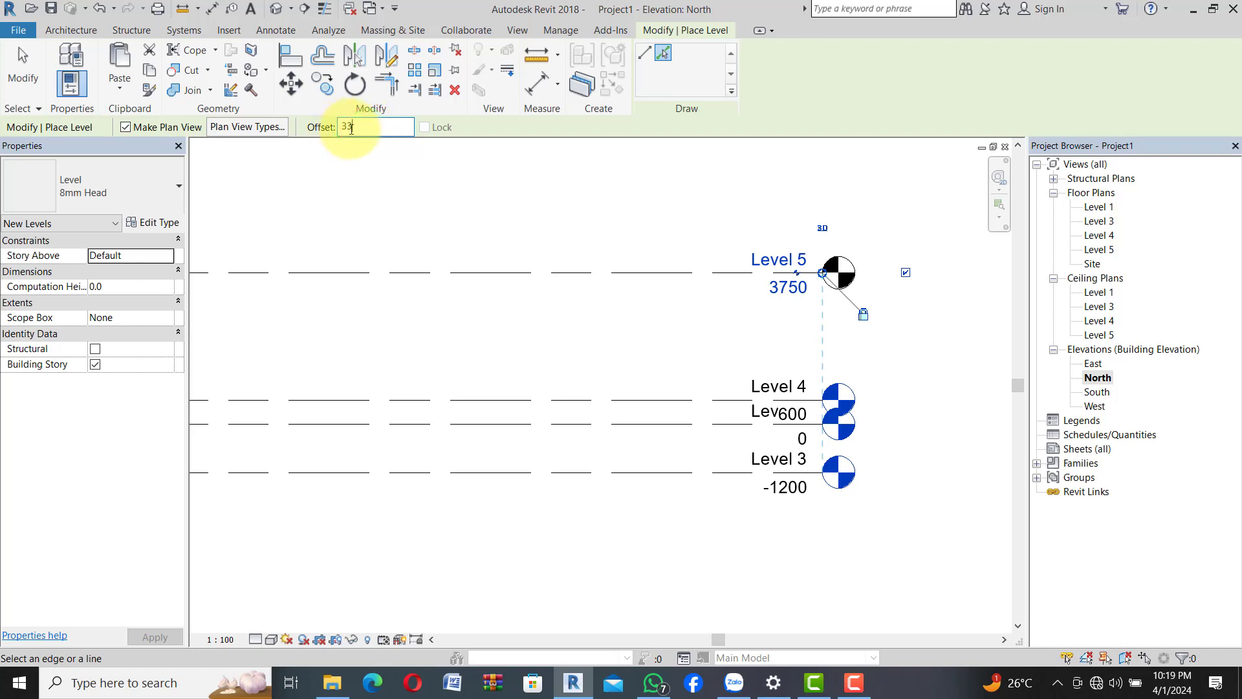
text(00)
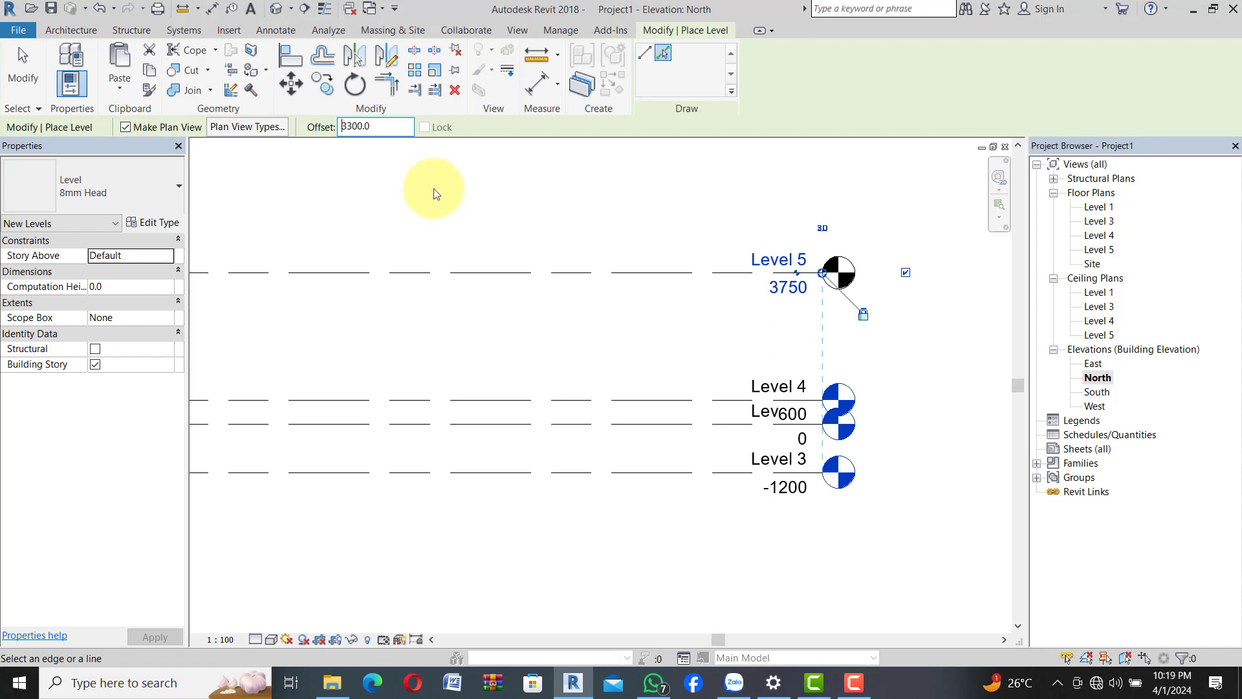
scroll(594, 372, down, 2)
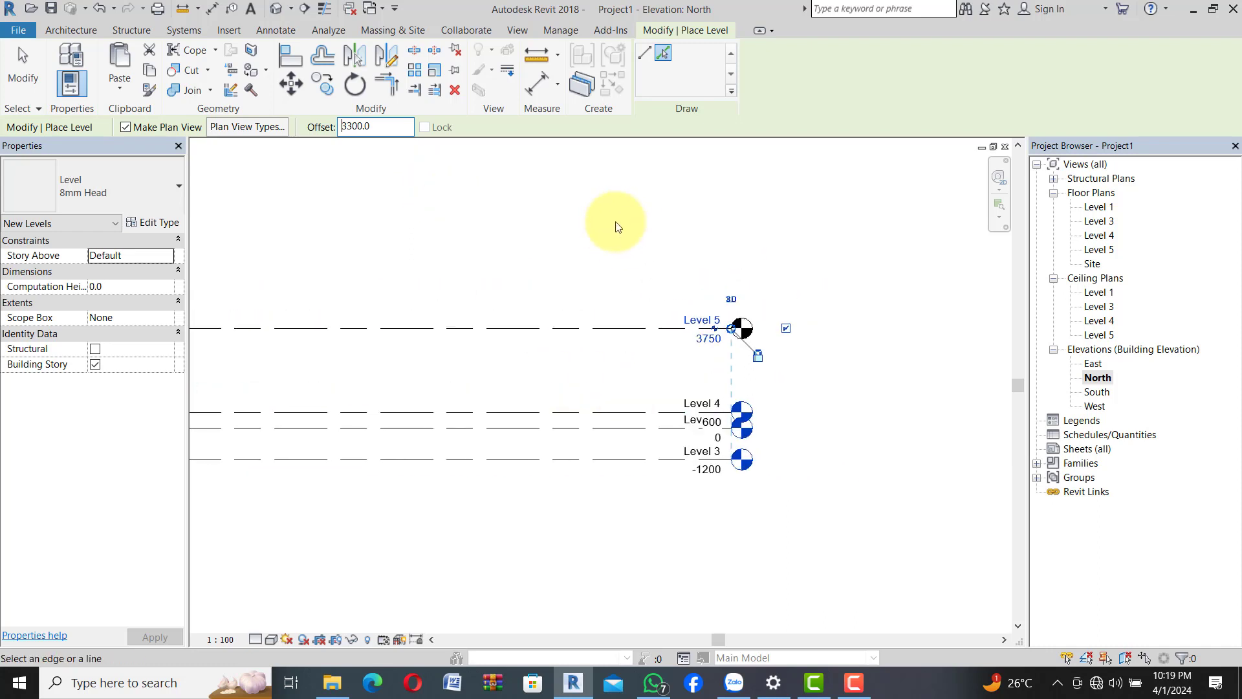
click(615, 328)
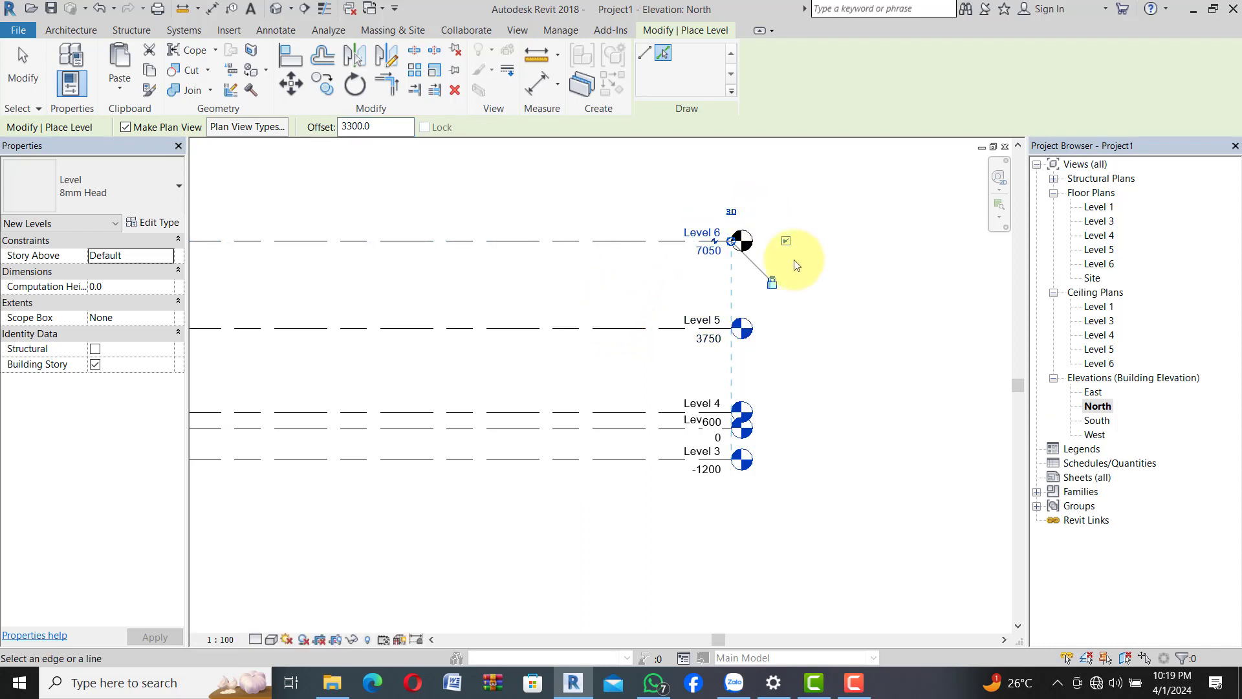
scroll(666, 272, up, 1)
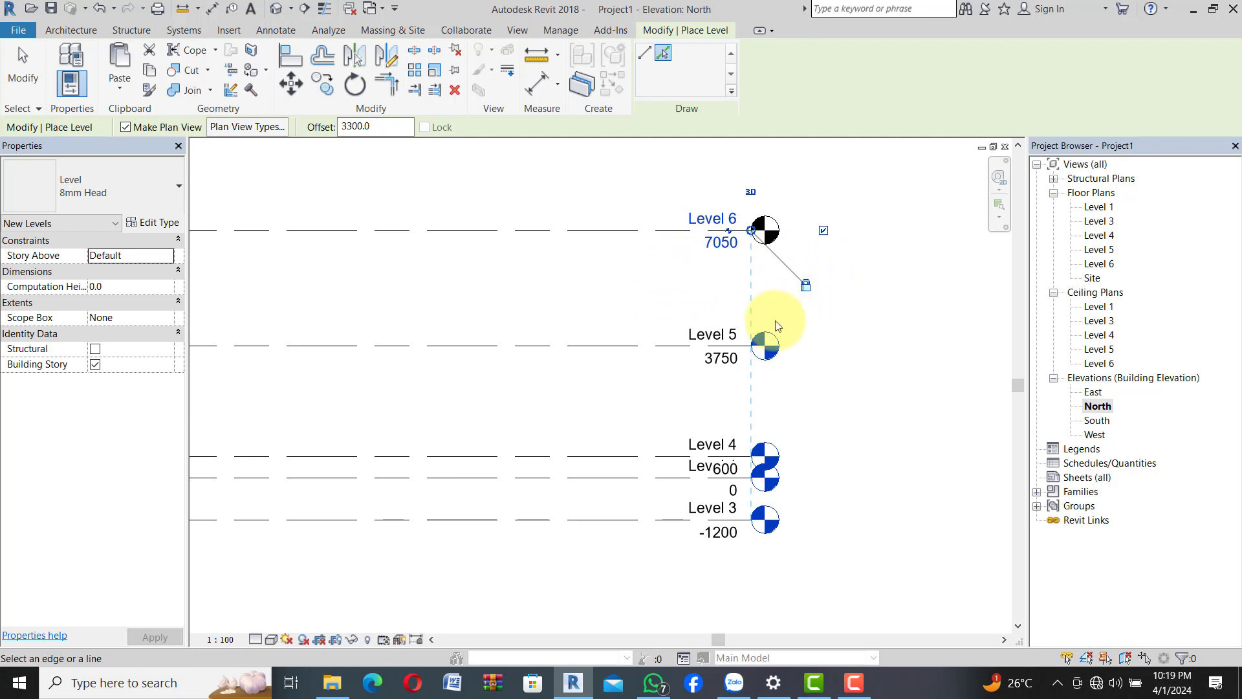
key(Escape)
key(Escape)
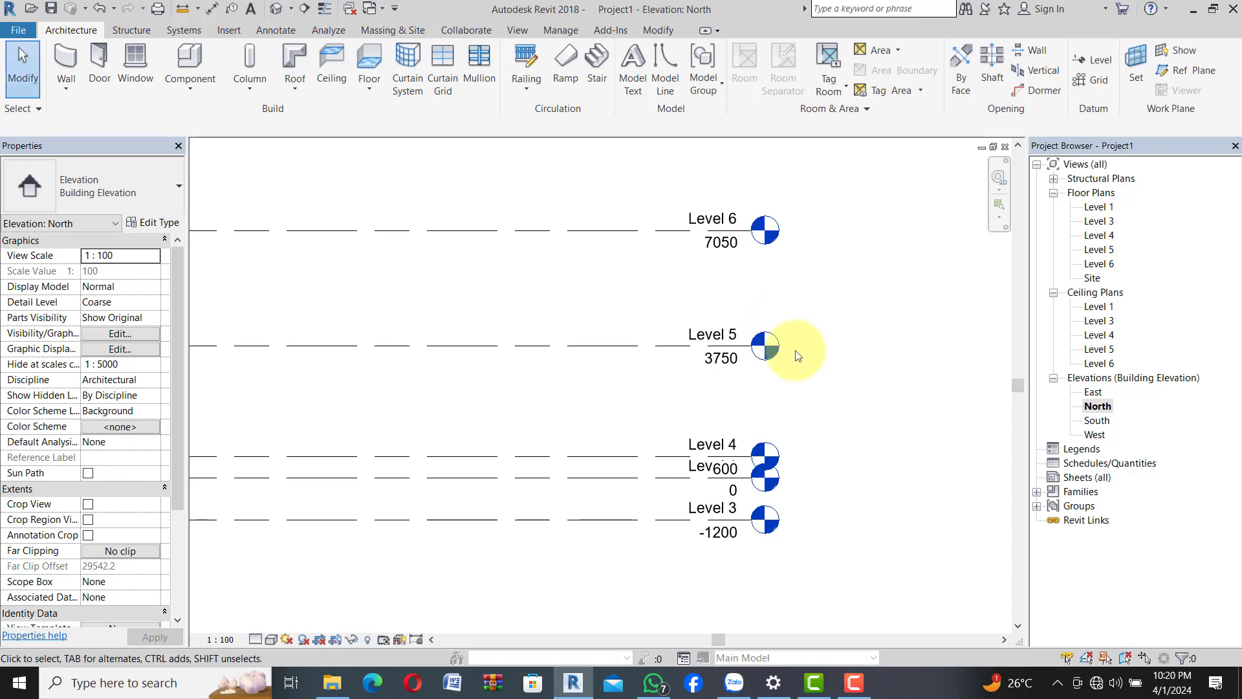
Step: Examine the names, elevations and spacing of all the levels in the North elevation
scroll(786, 359, down, 2)
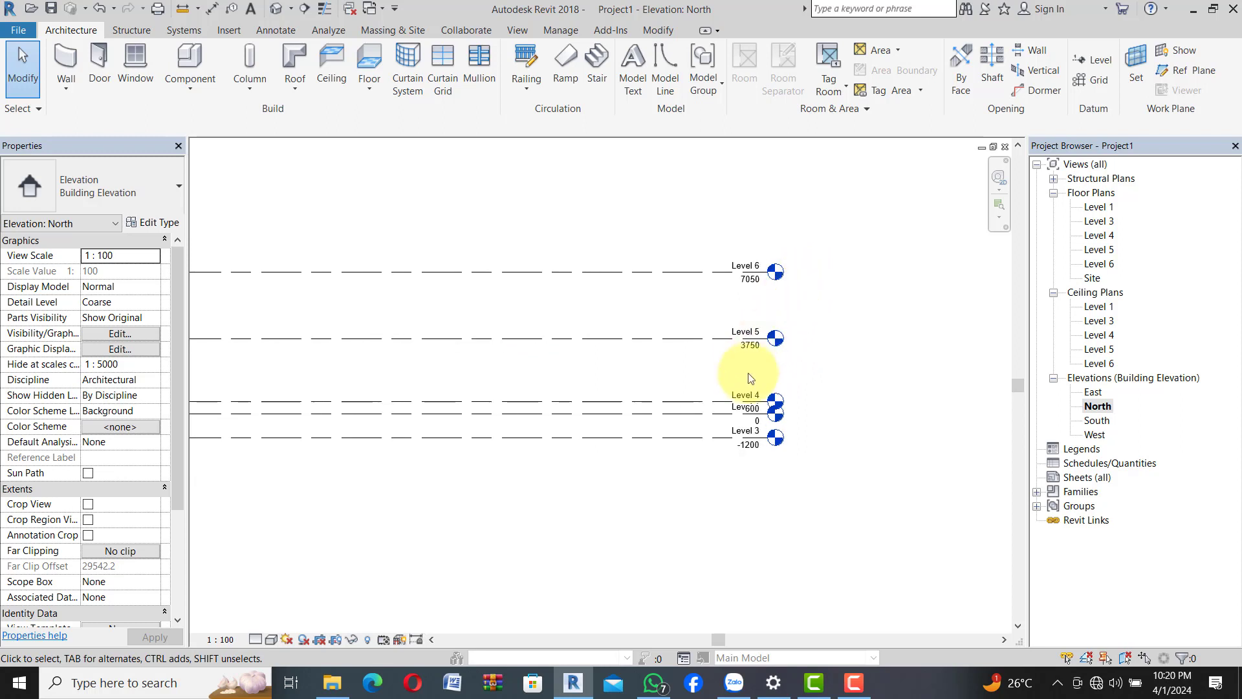
scroll(773, 330, up, 3)
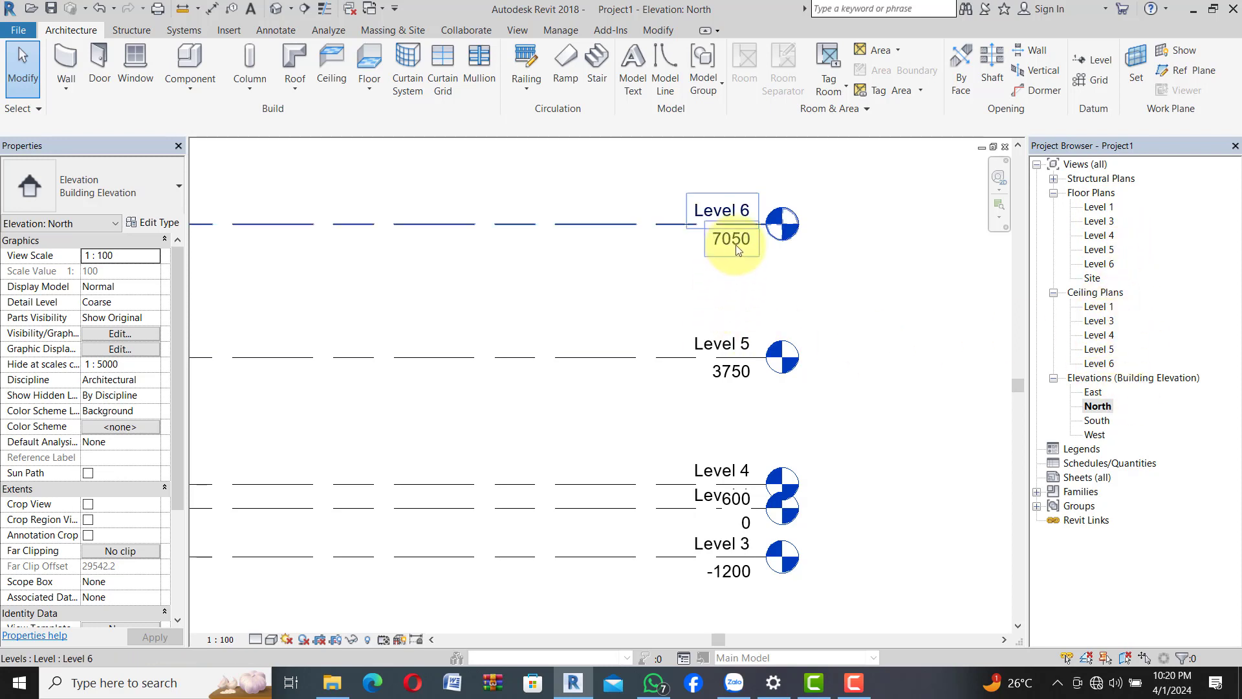
scroll(735, 245, down, 1)
scroll(718, 383, up, 1)
scroll(768, 354, down, 1)
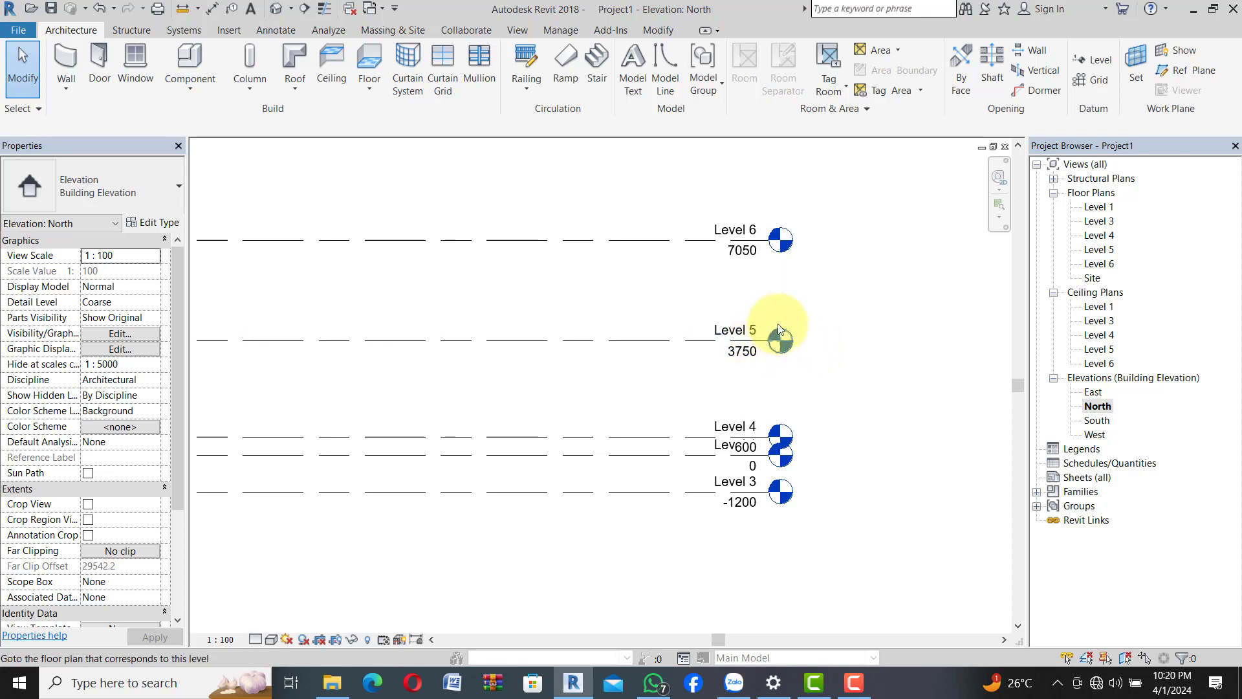
scroll(725, 456, up, 4)
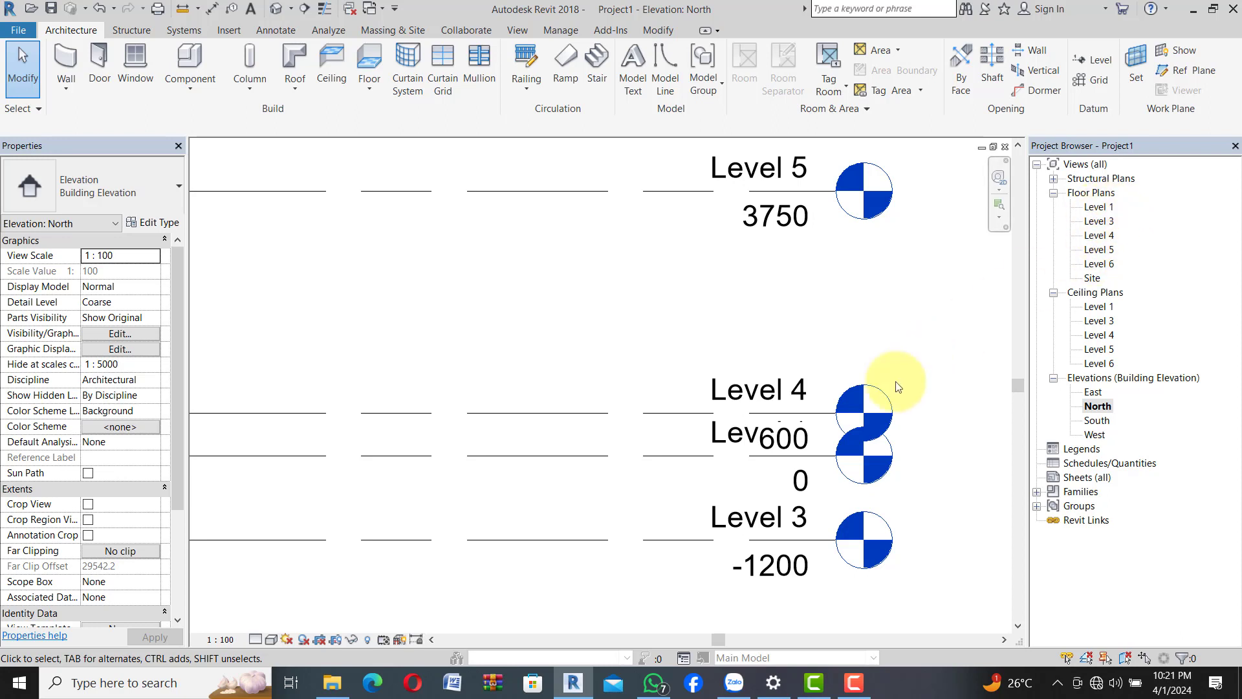
scroll(783, 453, down, 1)
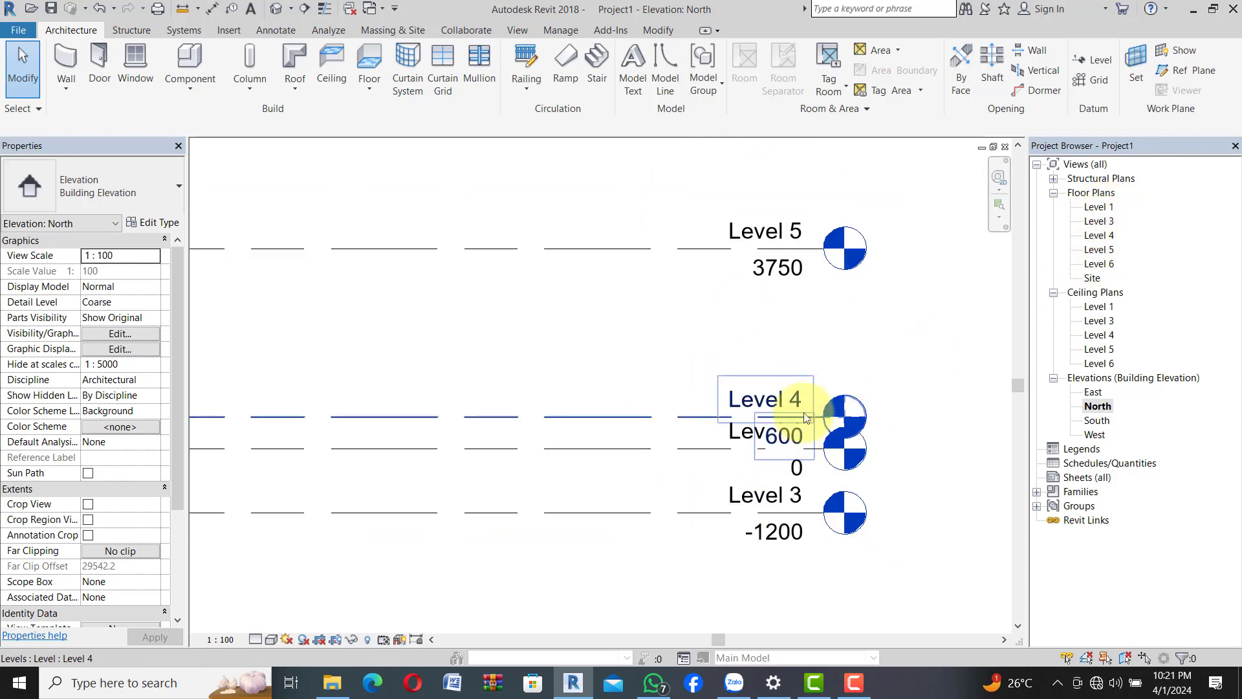
scroll(776, 410, down, 2)
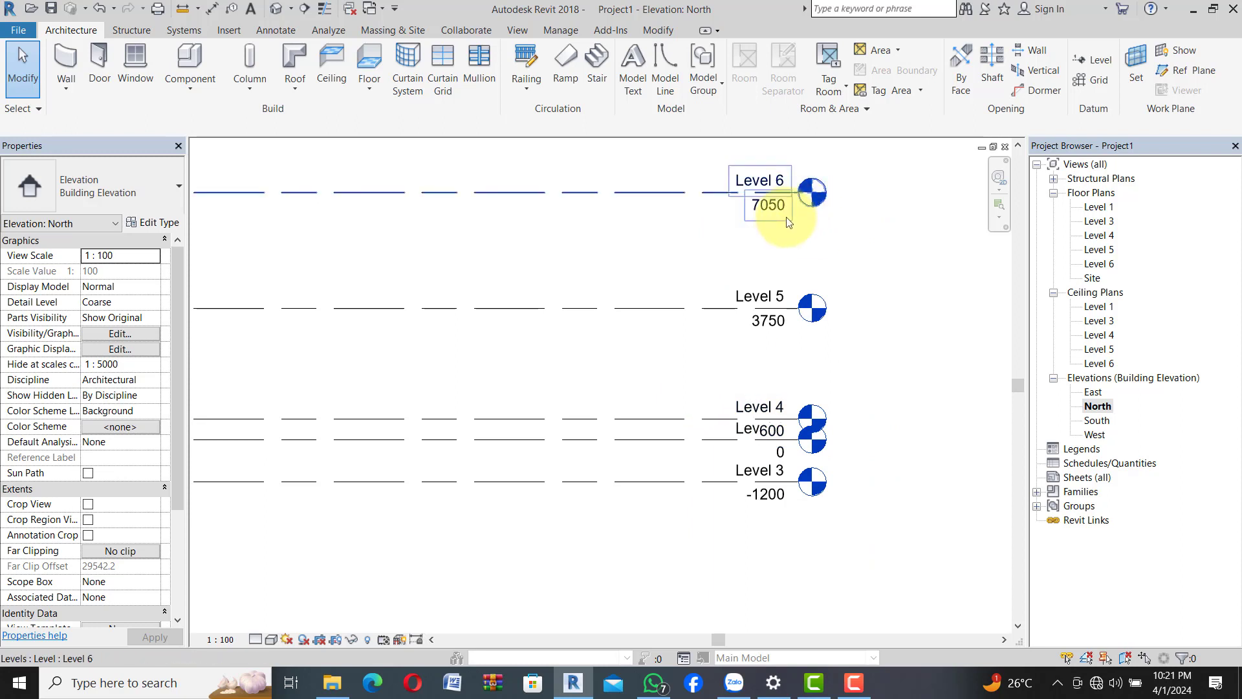
scroll(796, 451, up, 1)
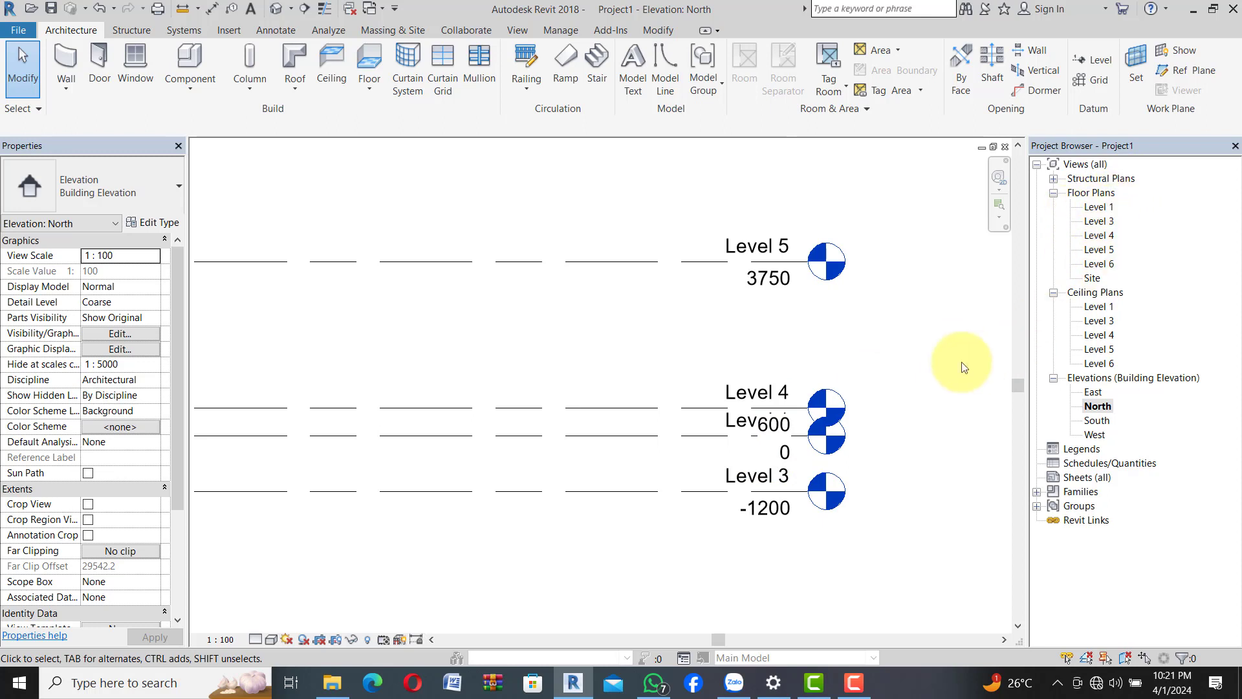
scroll(870, 350, down, 1)
scroll(848, 387, up, 1)
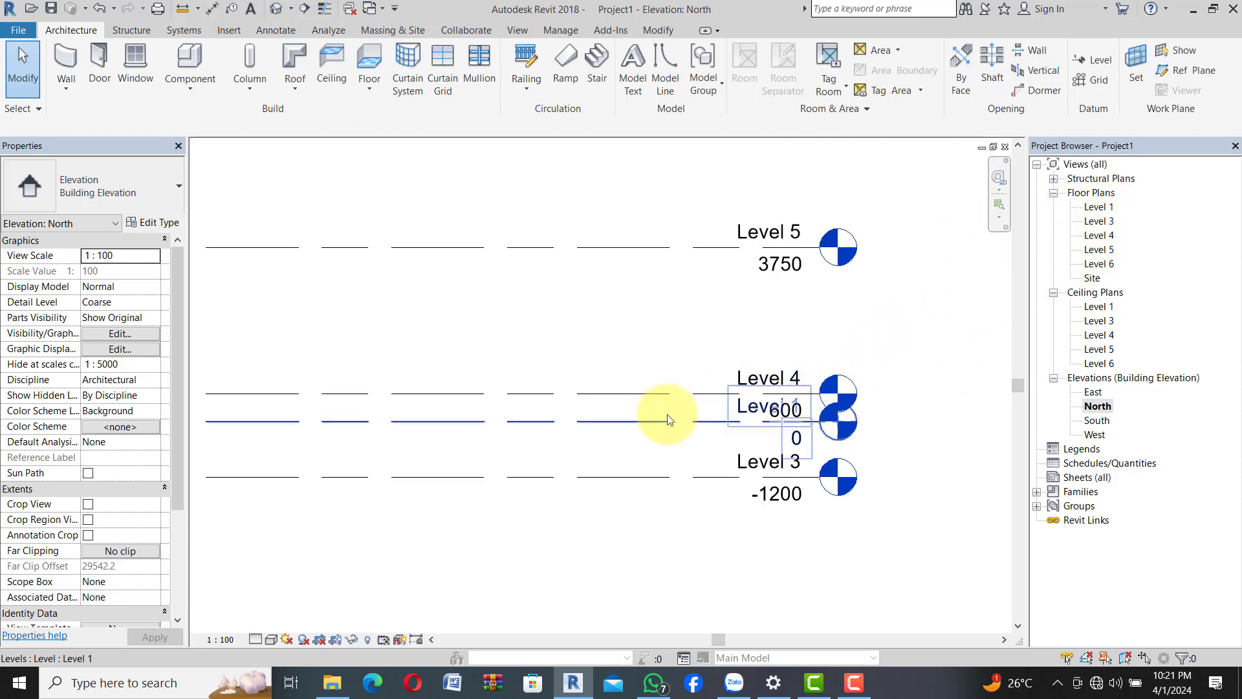
Step: Rename the Level 1 floor plan to GROUND LEVEL, and apply the name to the corresponding level and views
click(1102, 209)
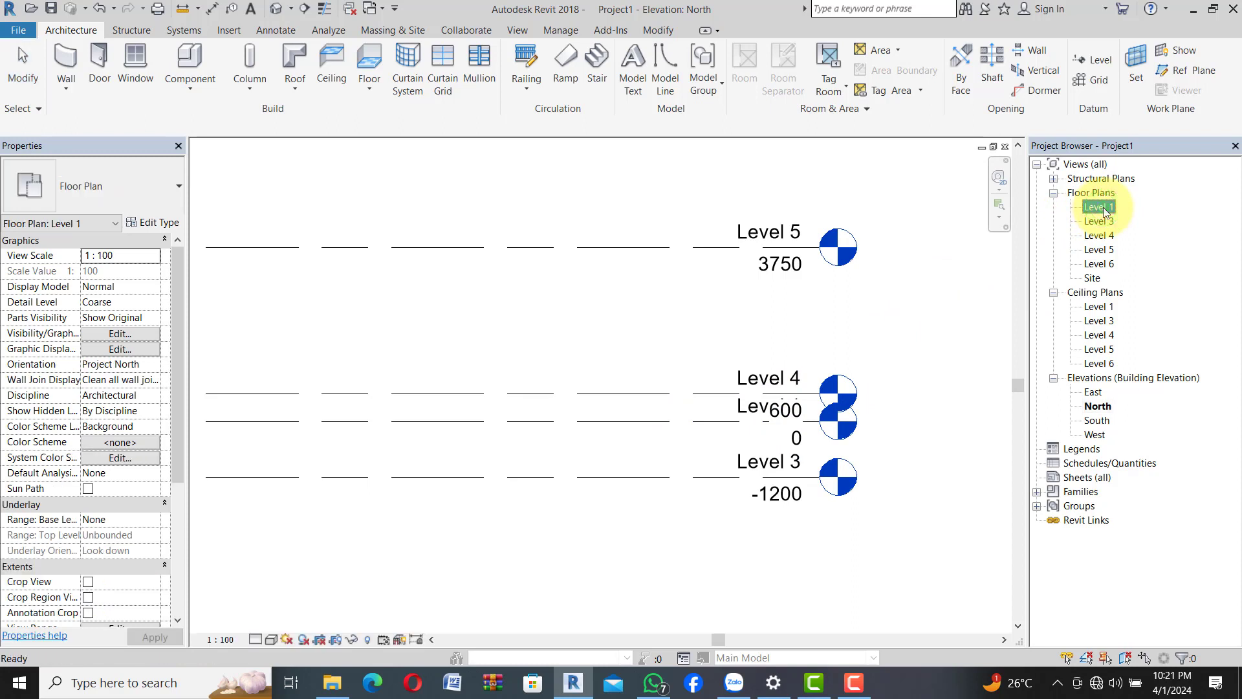
right_click(1104, 211)
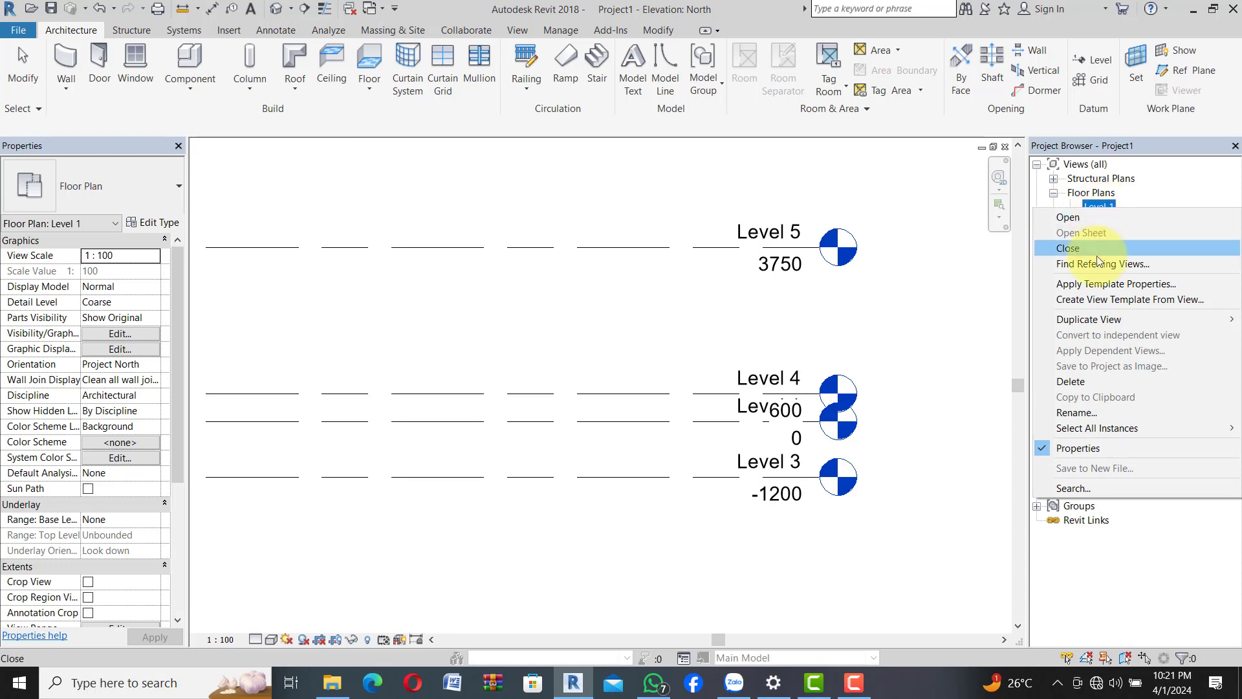
click(1095, 417)
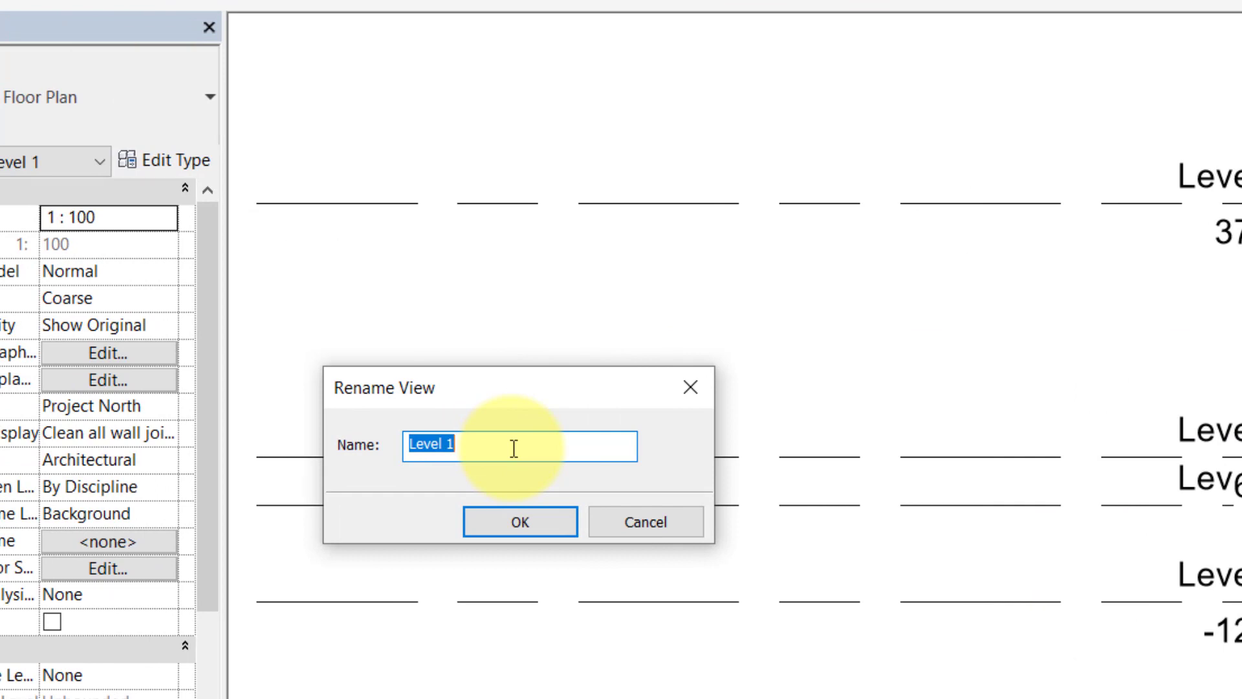
text(GROUN)
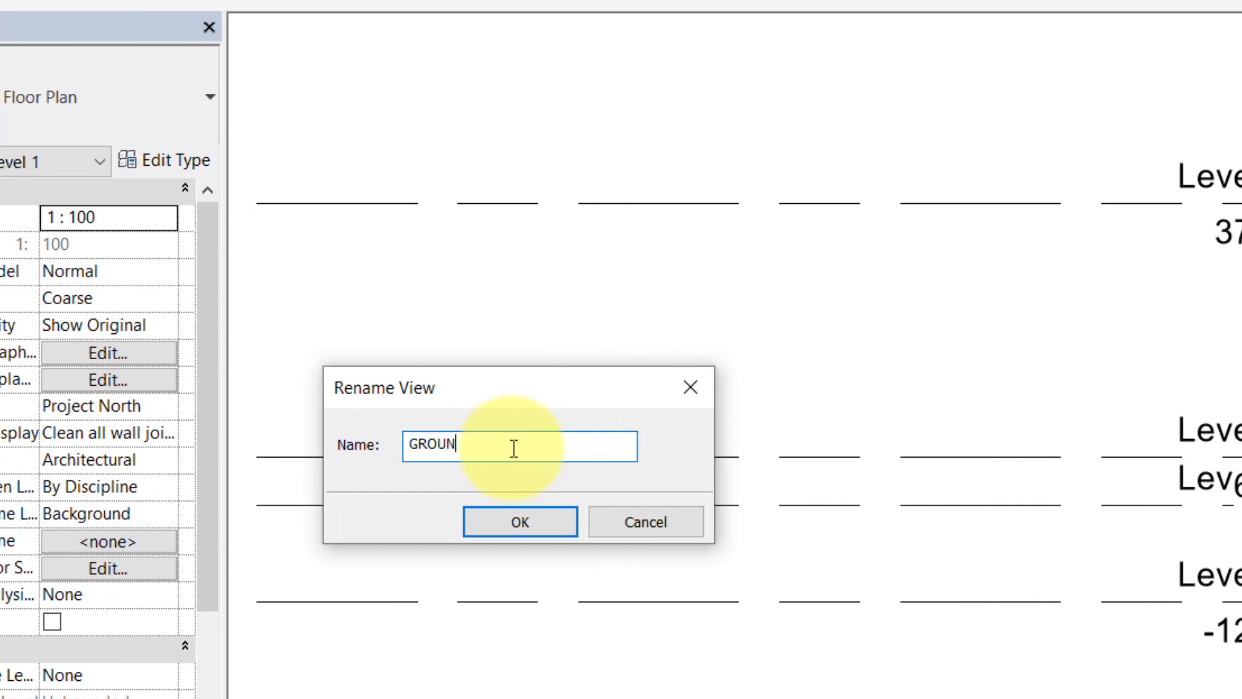
text(D LEVEL)
click(502, 524)
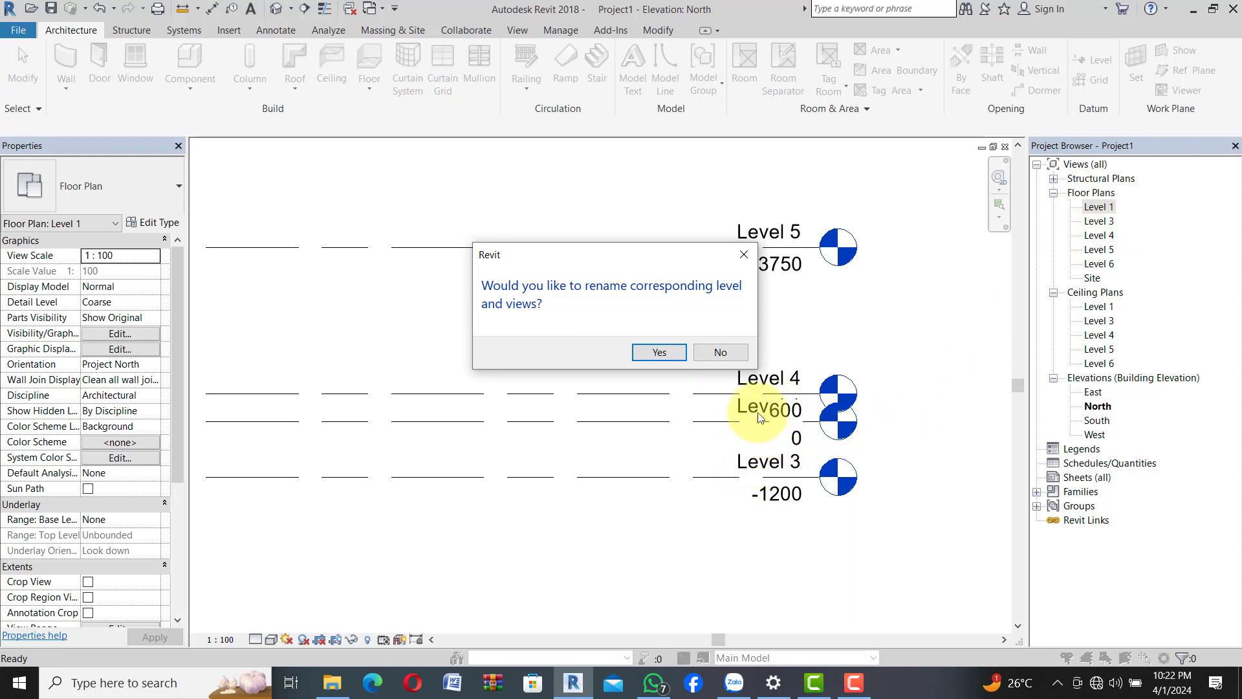
click(660, 352)
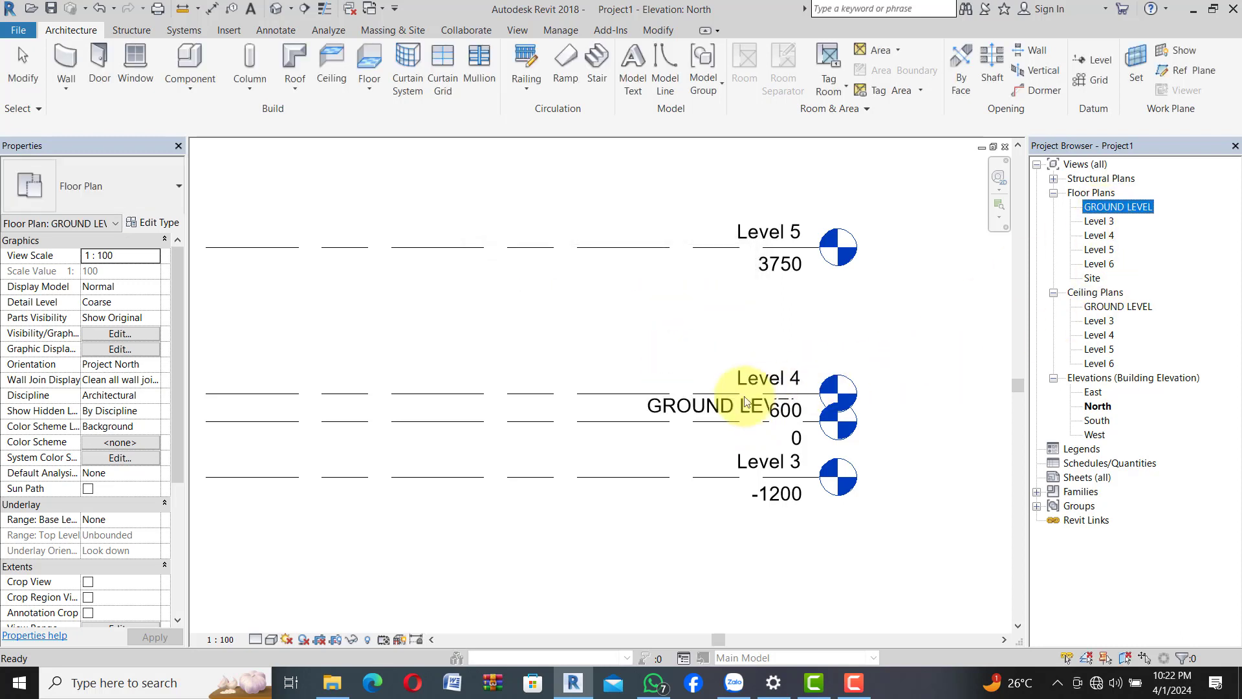
scroll(786, 414, down, 2)
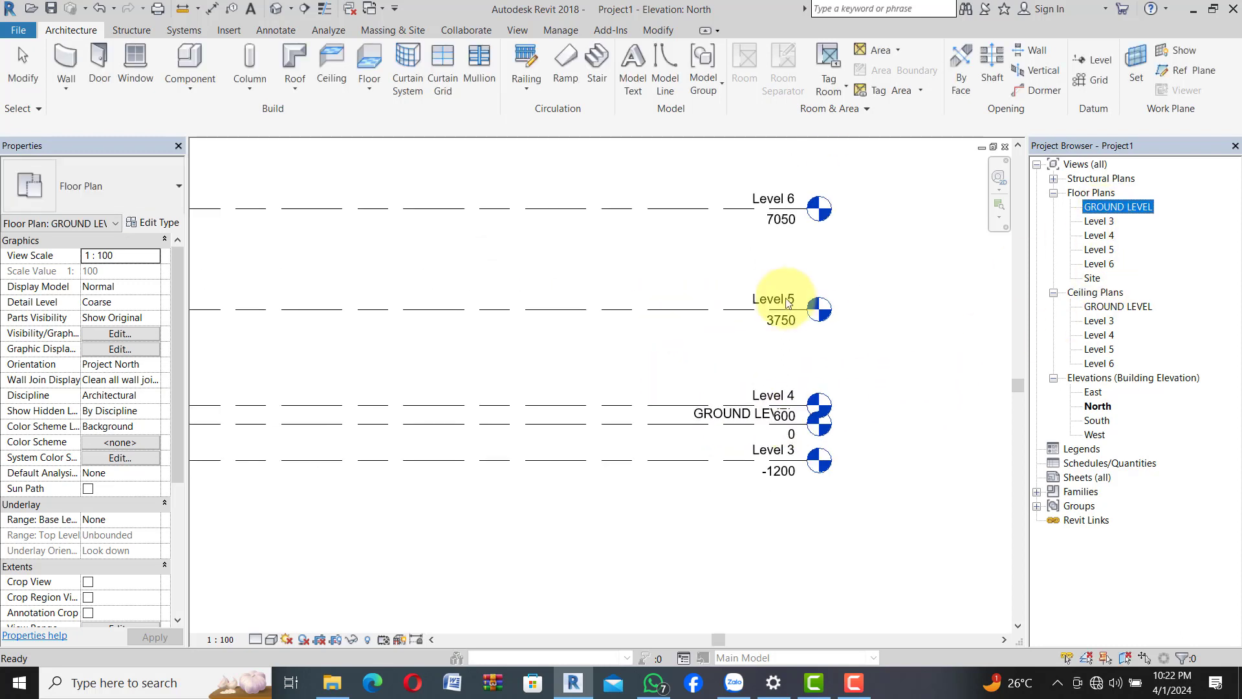
Step: Rename the Level 3 floor plan to FOUNDATION LEVEL, and apply the name to the corresponding level and views
scroll(789, 220, up, 1)
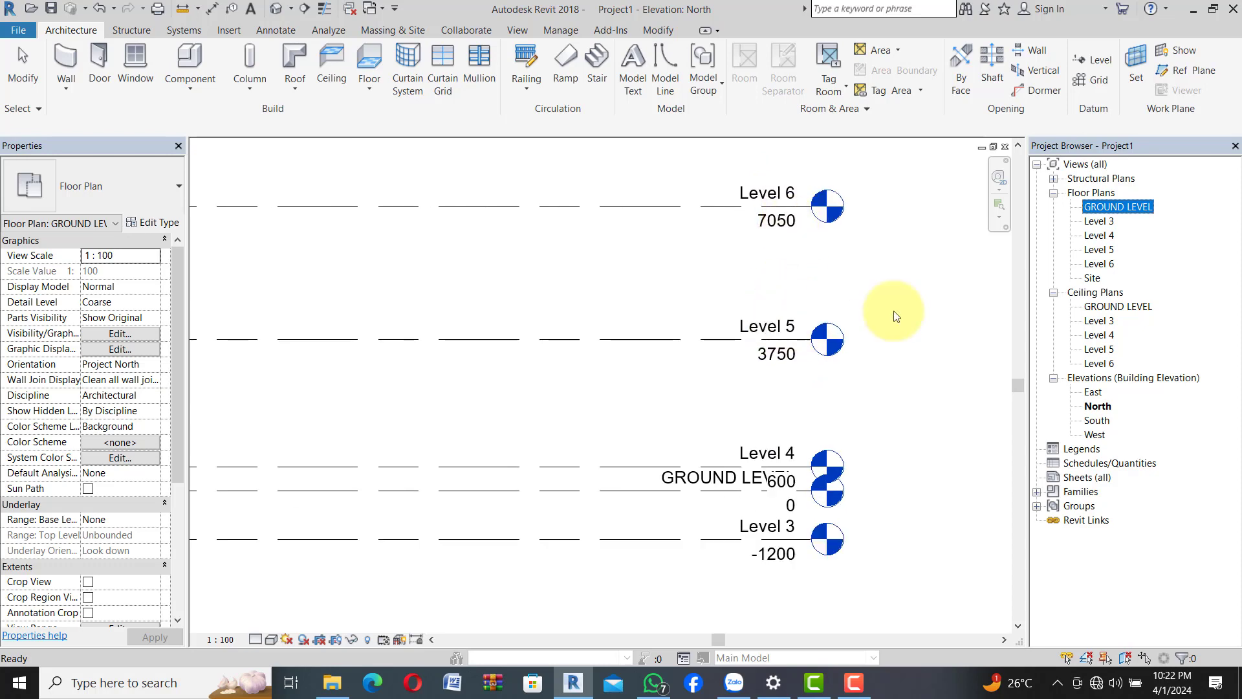
scroll(770, 524, up, 2)
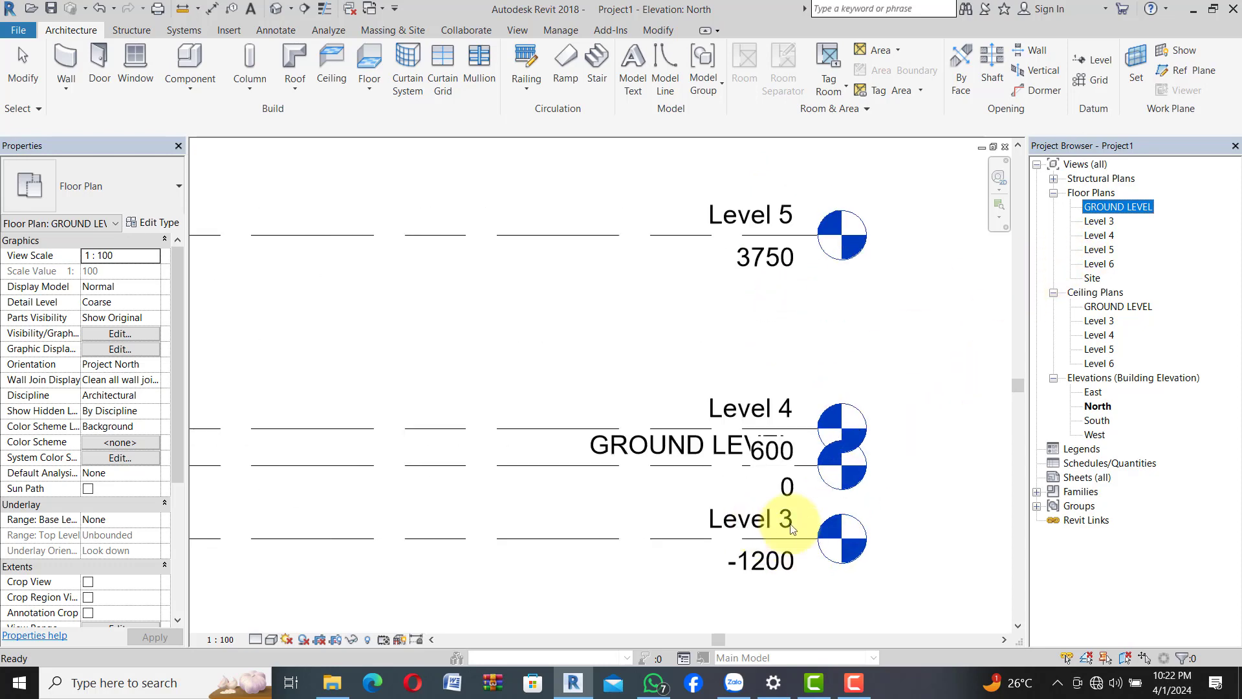
right_click(1103, 222)
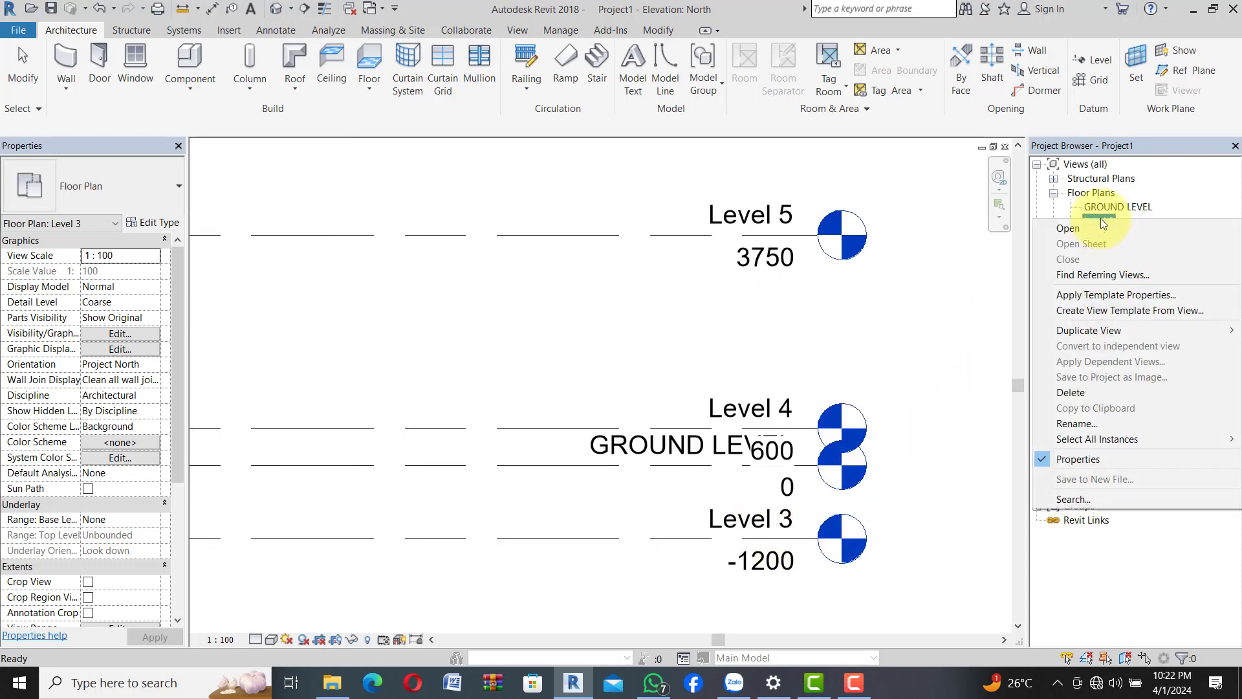
click(1090, 423)
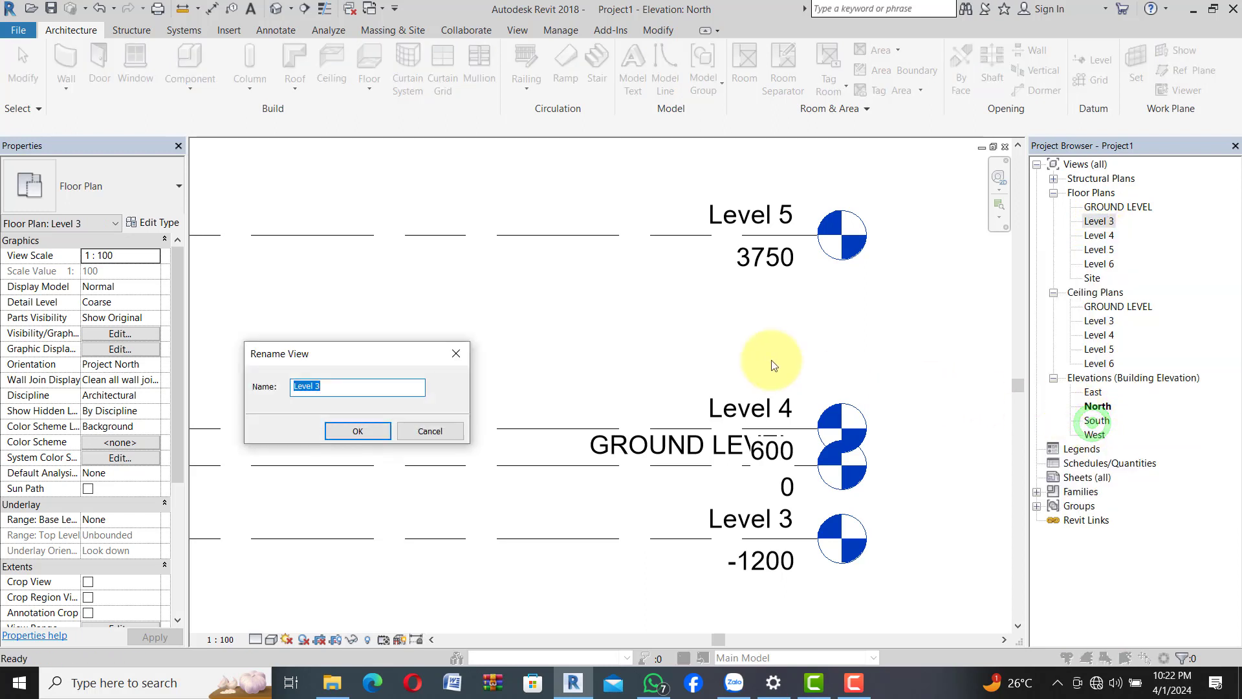
text(FOUN)
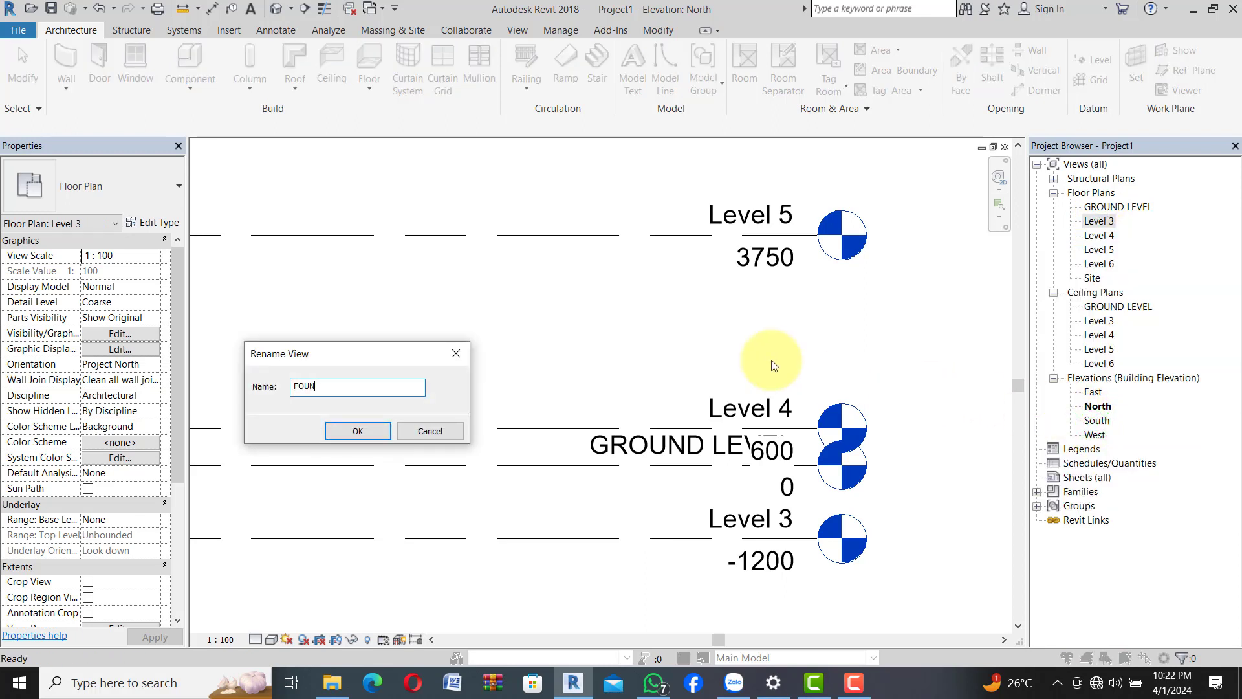
text(DATION LEVEL)
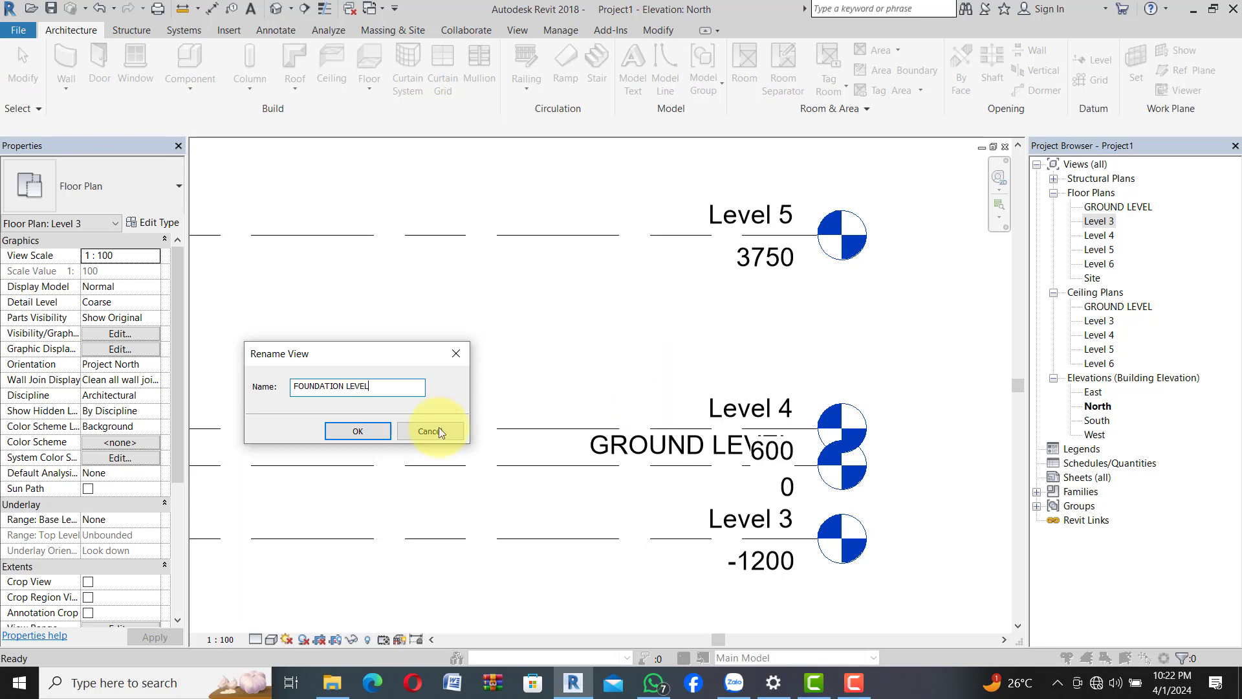
click(348, 431)
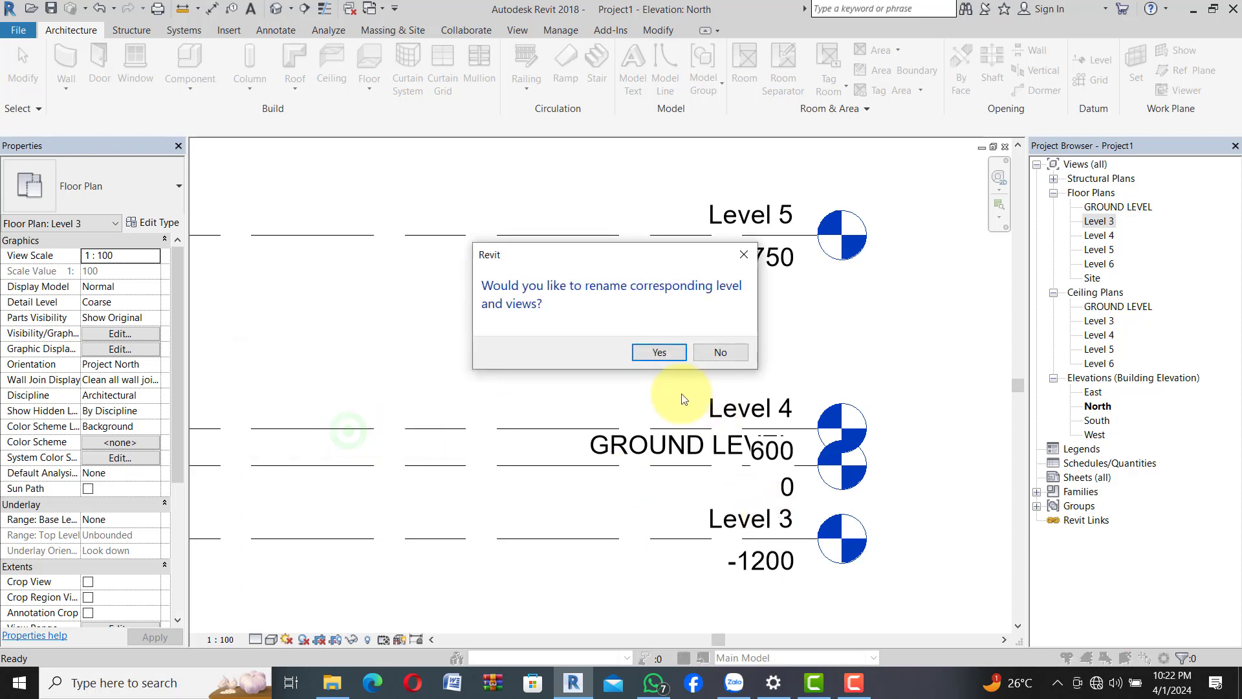
click(665, 351)
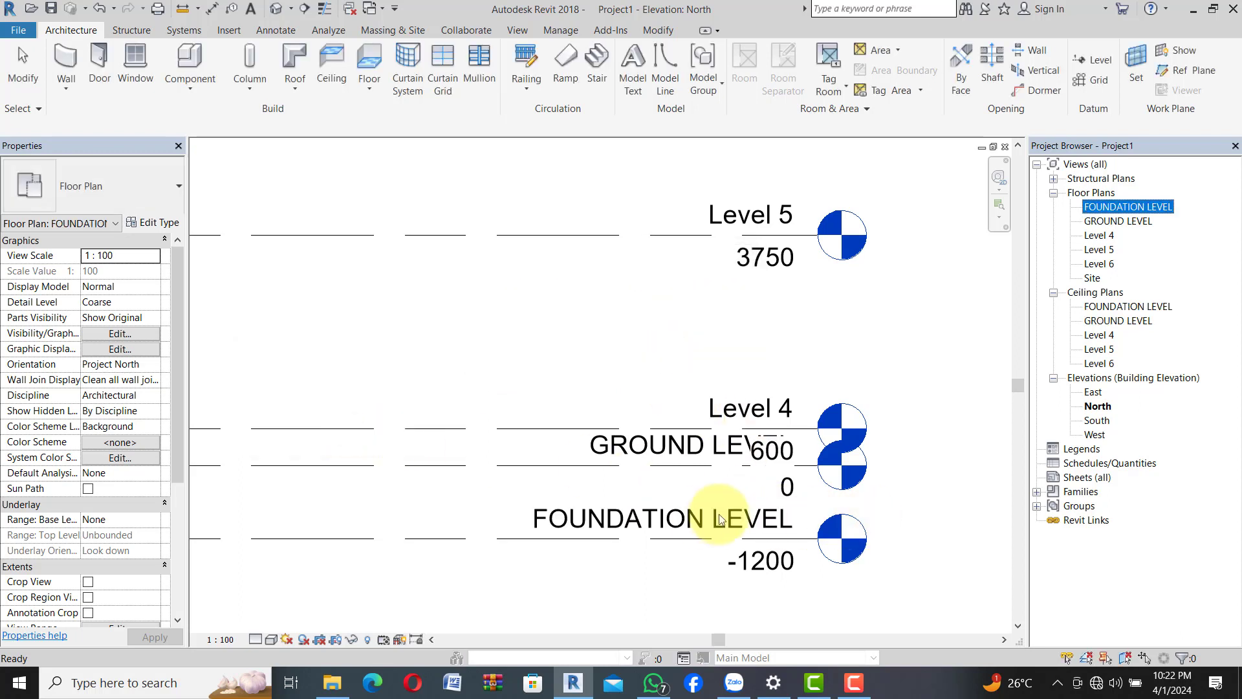
Step: Rename the Level 4 floor plan to FLOOR LEVEL, and apply the name to the corresponding level and views
scroll(725, 507, down, 2)
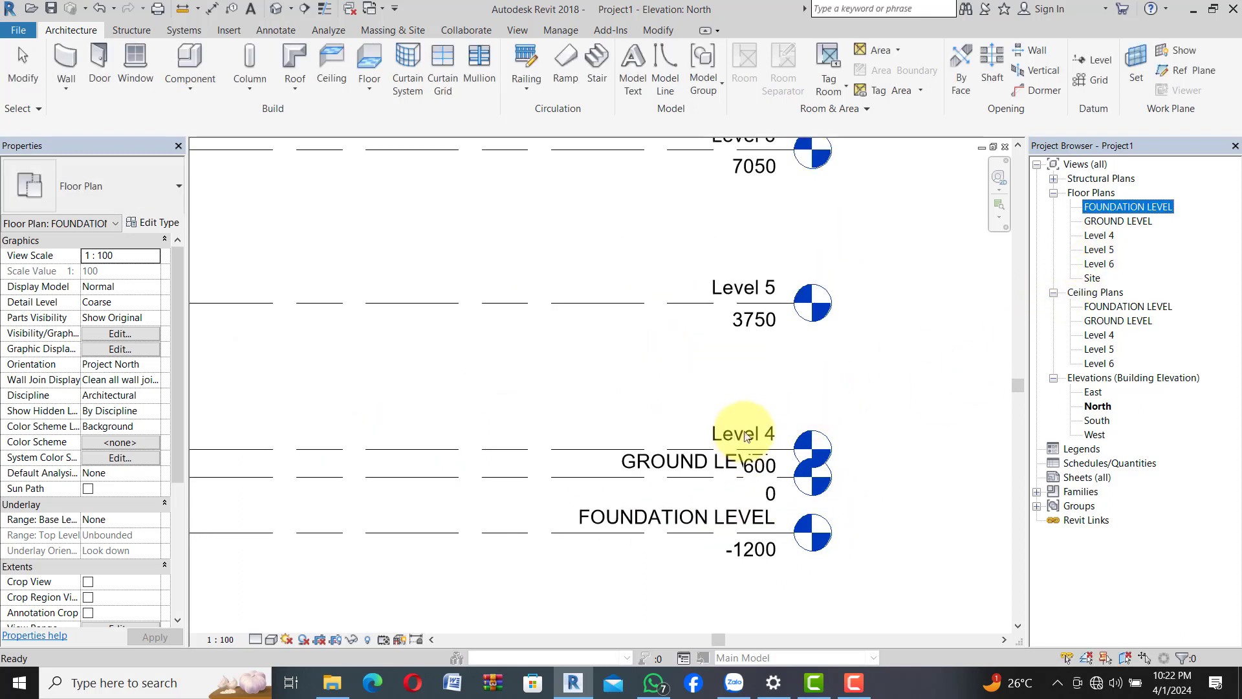
right_click(1100, 235)
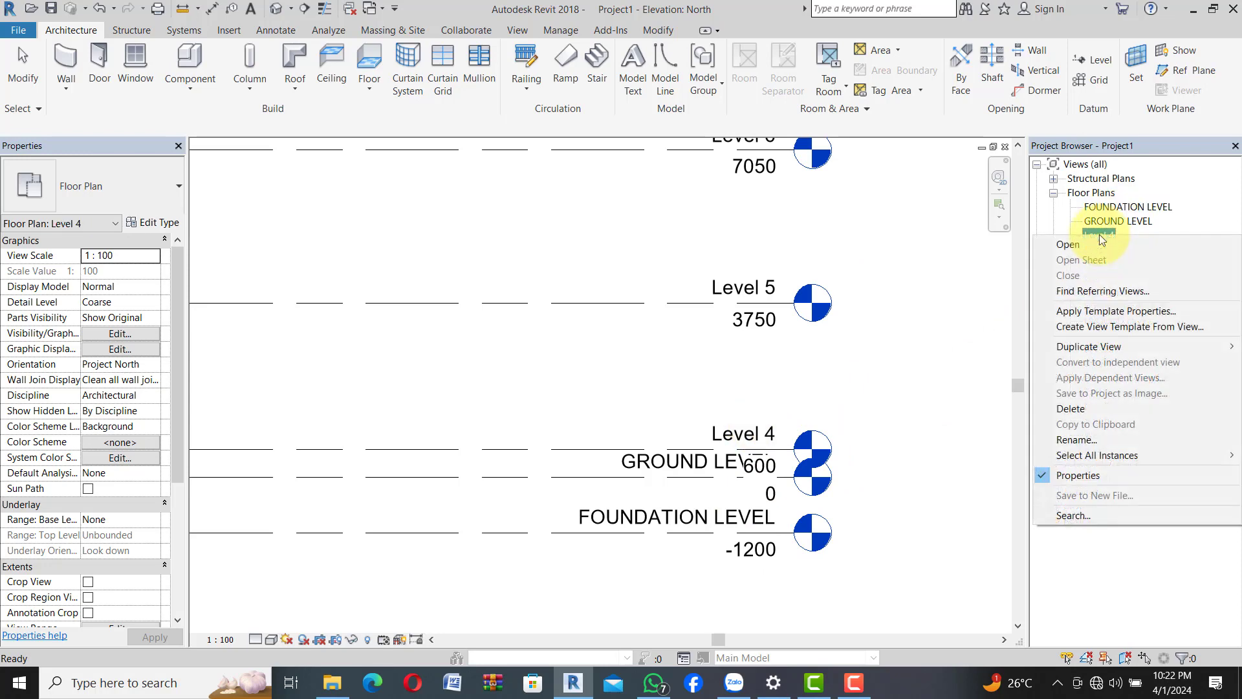
click(1092, 440)
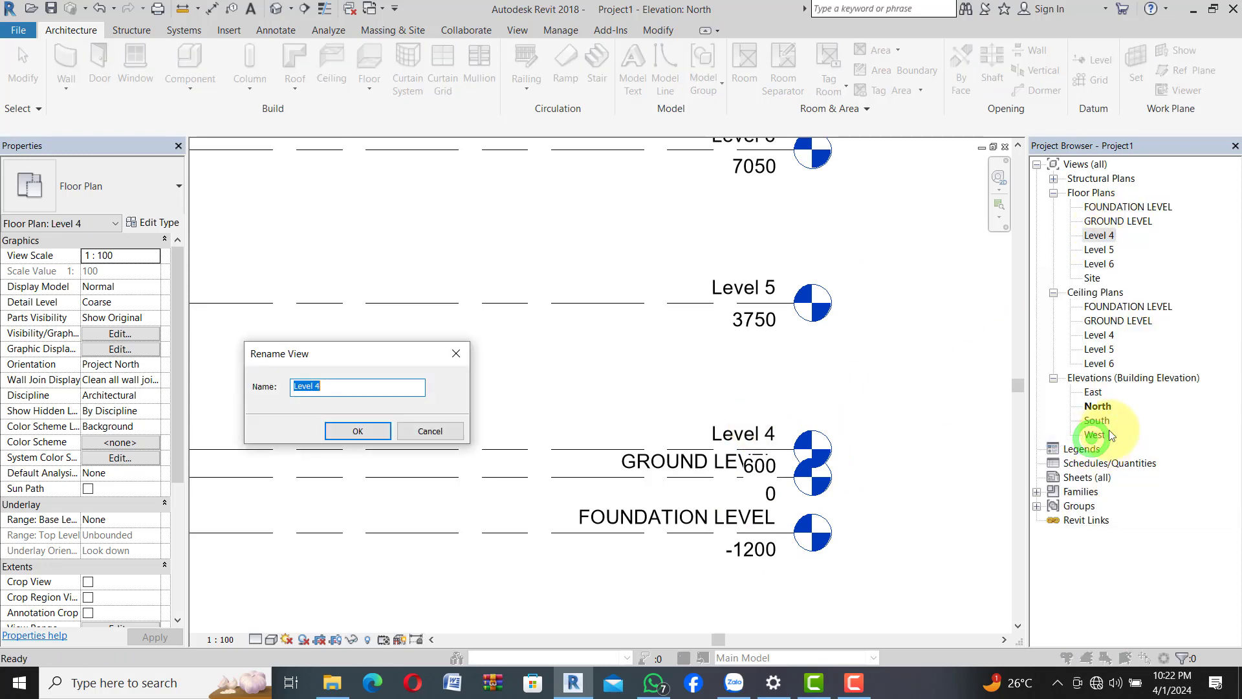
text(GRO)
key(BackSpace)
key(BackSpace)
key(BackSpace)
text(FLOOR LEVEL)
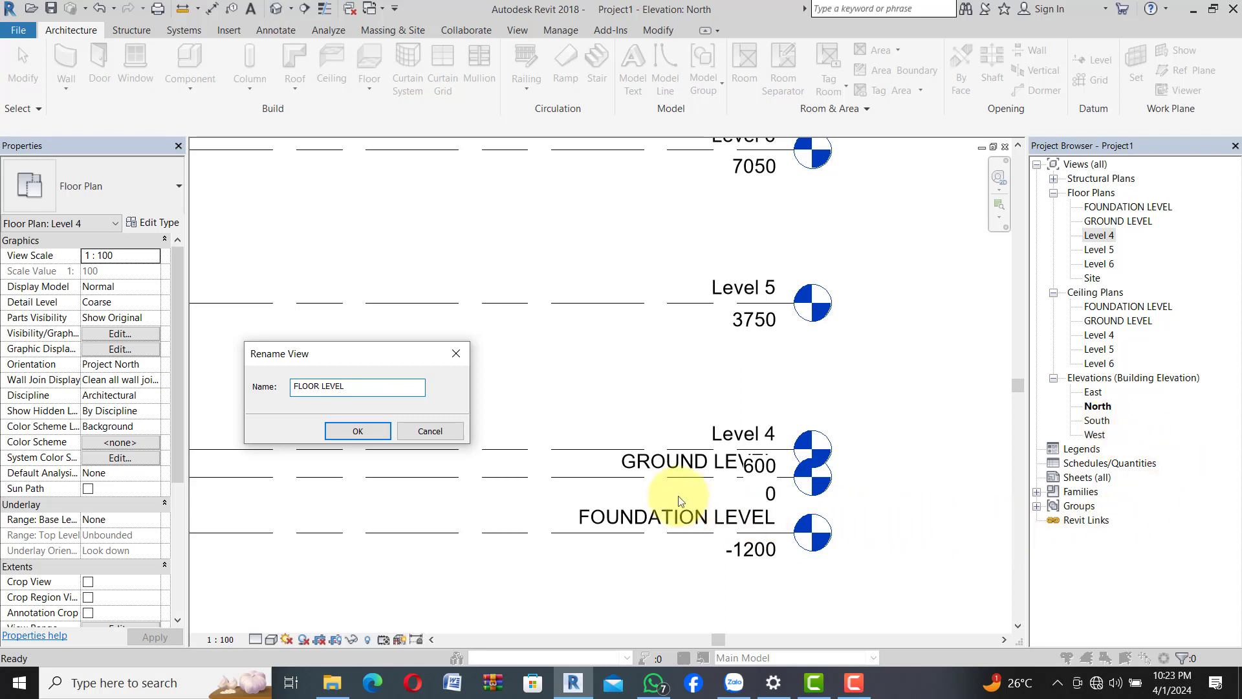
click(355, 431)
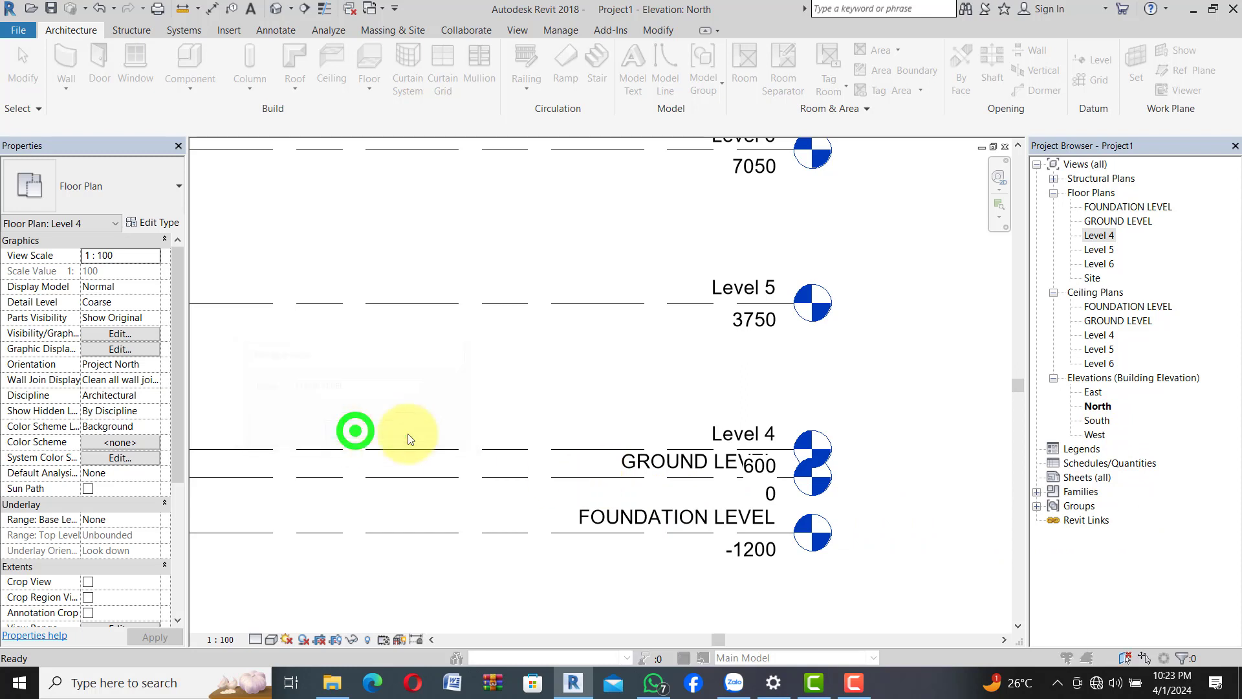
click(666, 352)
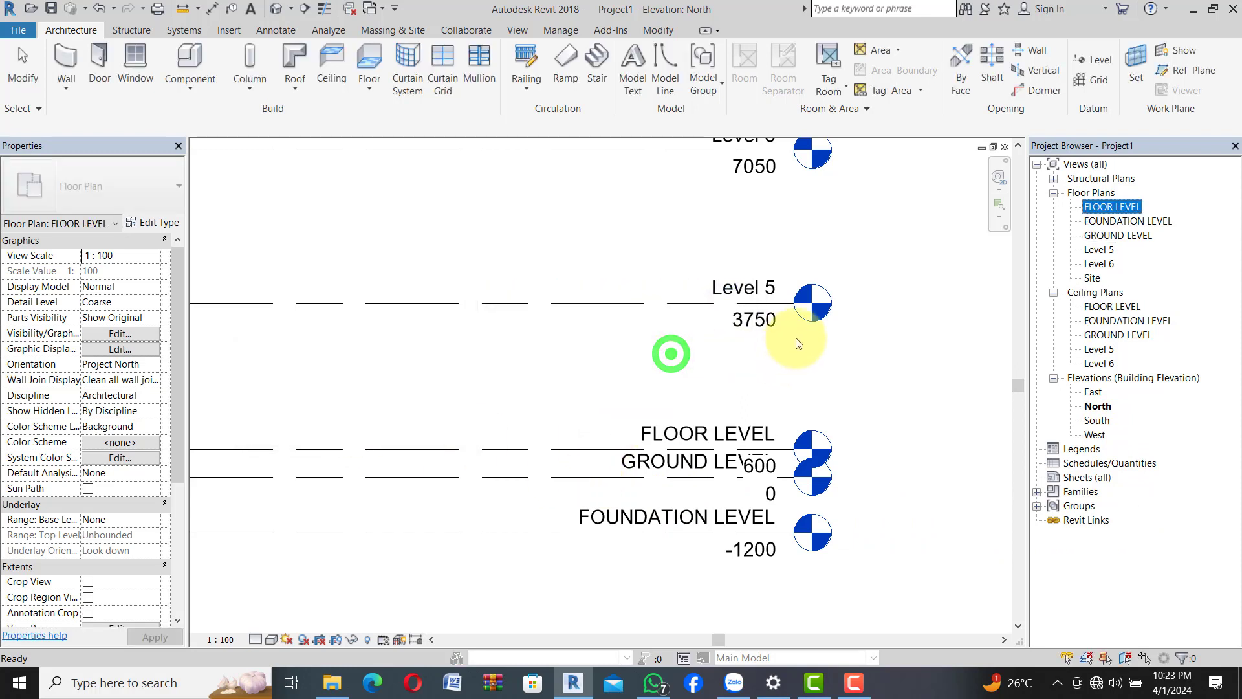
Step: Rename the Level 5 floor plan to FIRST FLOOR LEVL, and apply the name to the corresponding level and views
right_click(1095, 251)
click(1077, 454)
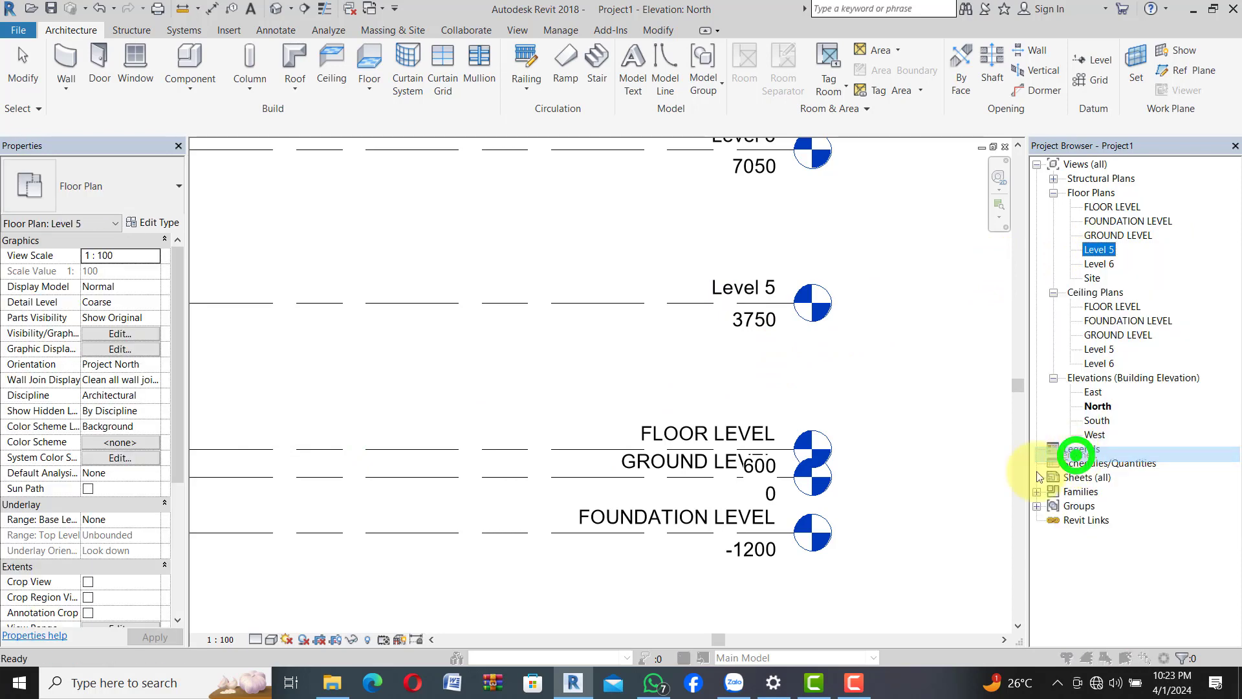
text(F)
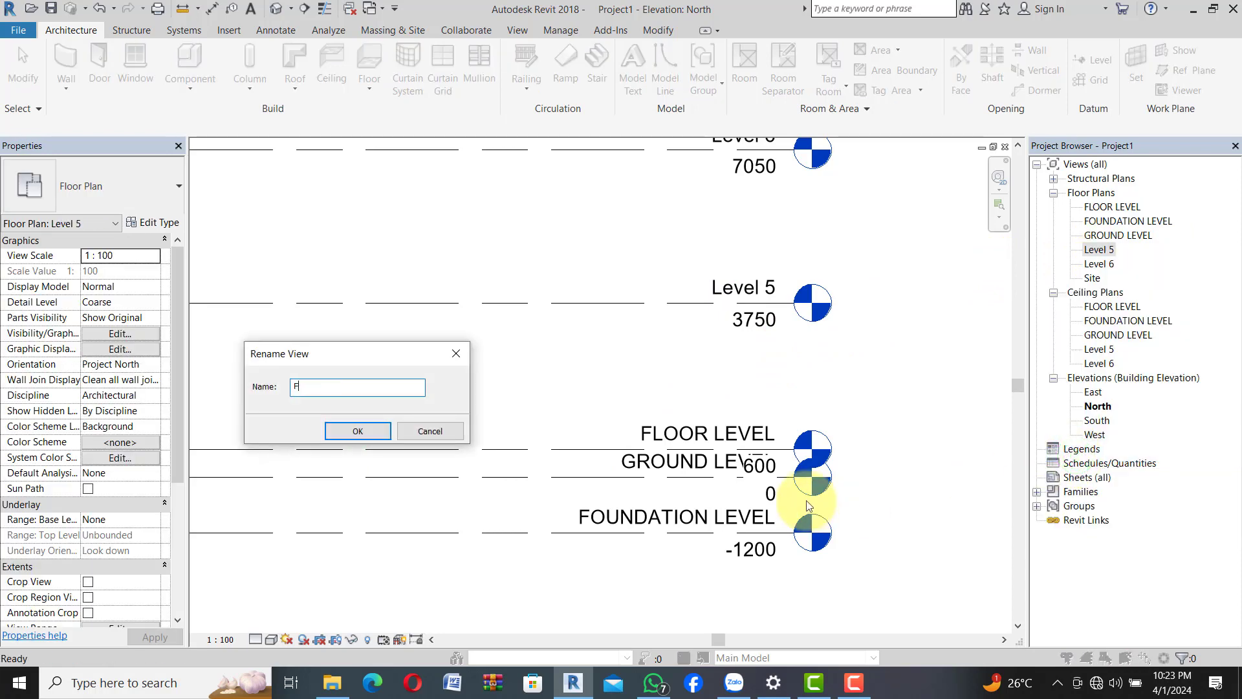
text(IRST FLOOR LEVL)
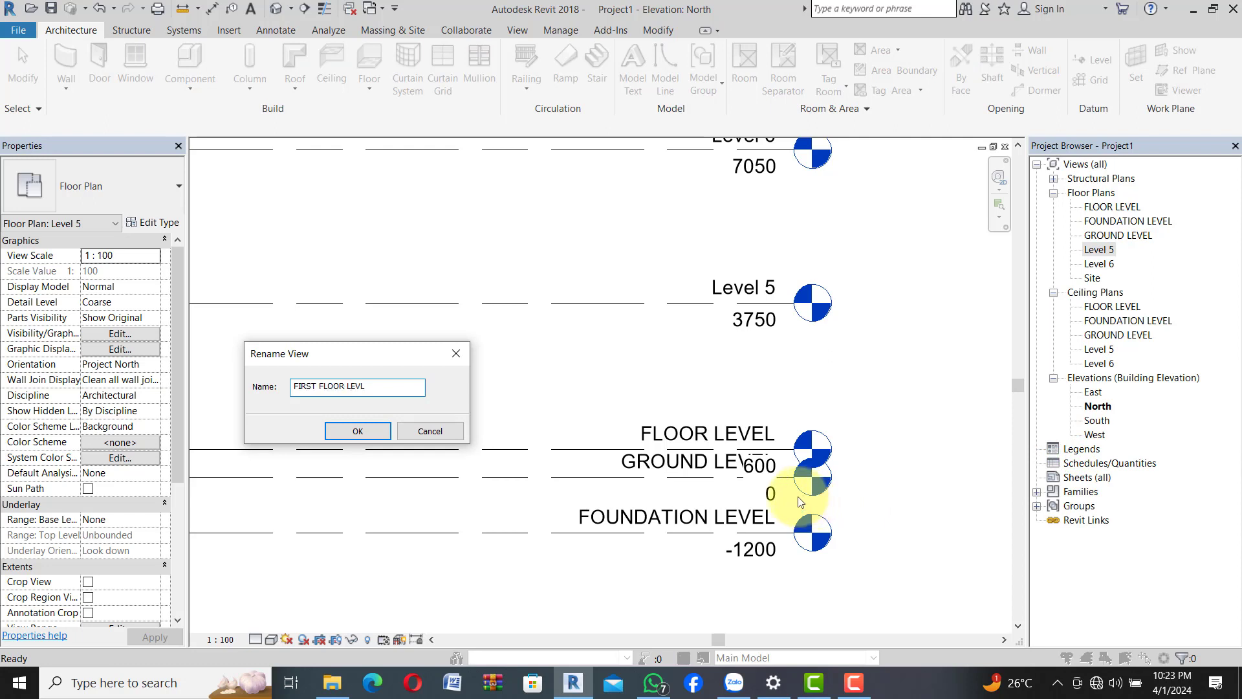
click(370, 431)
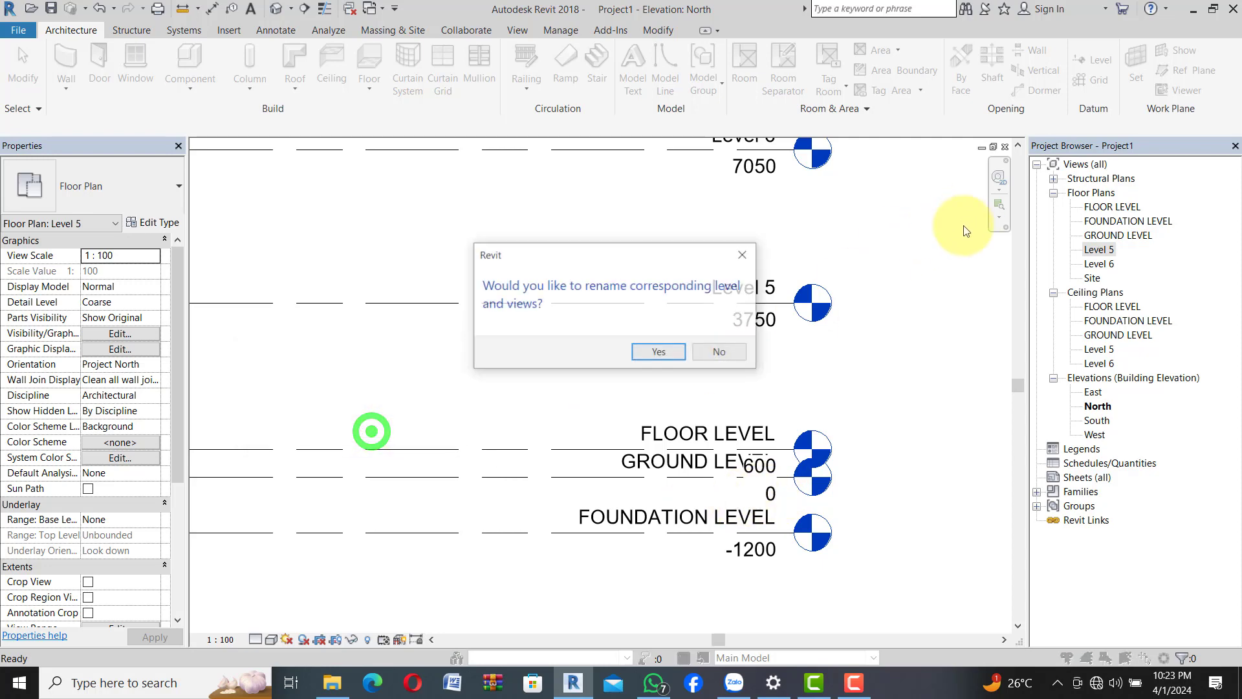
click(659, 352)
Step: Rename the Level 6 floor plan to ROOF LEVEL, and apply the name to the corresponding level and views
scroll(730, 471, down, 2)
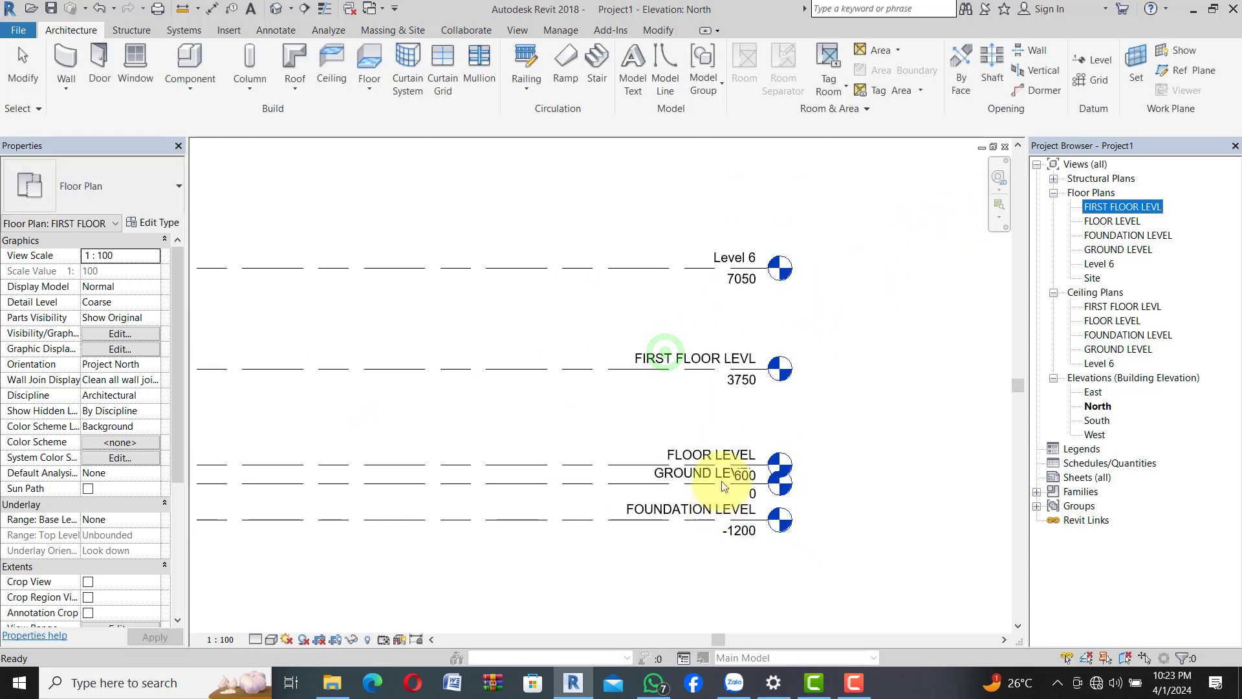
scroll(796, 272, up, 2)
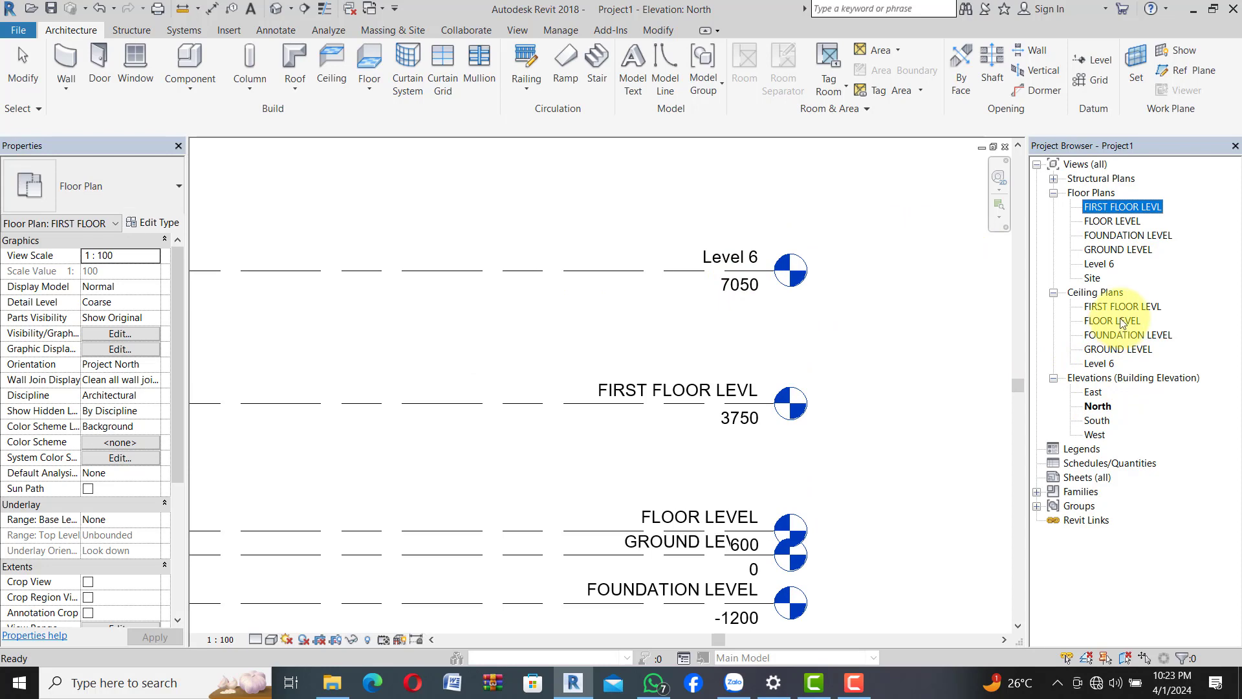
click(1108, 265)
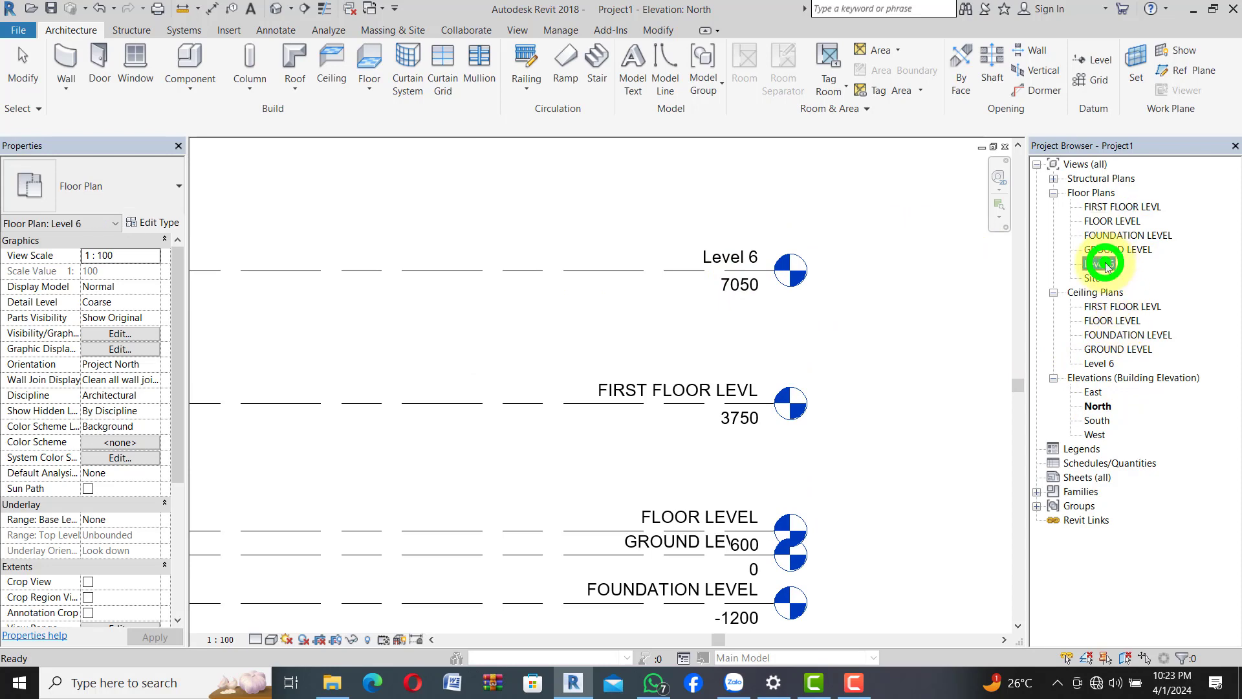
right_click(1108, 265)
click(1074, 467)
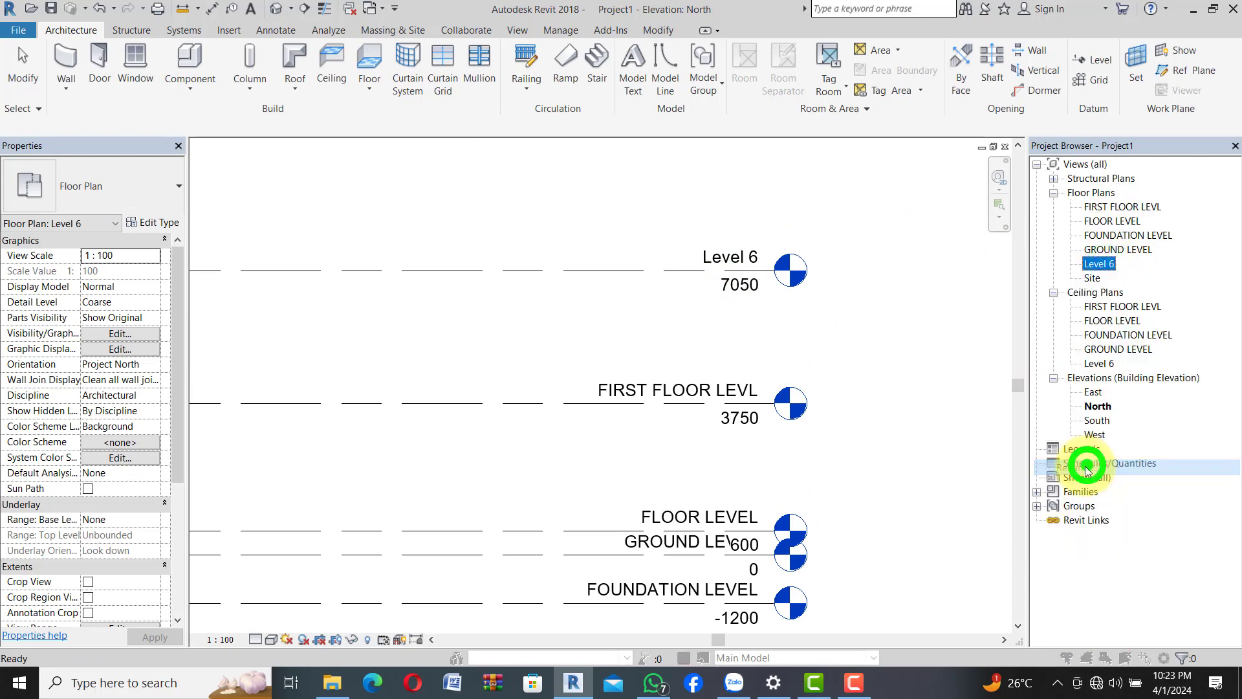
text(ROOF LEVEL)
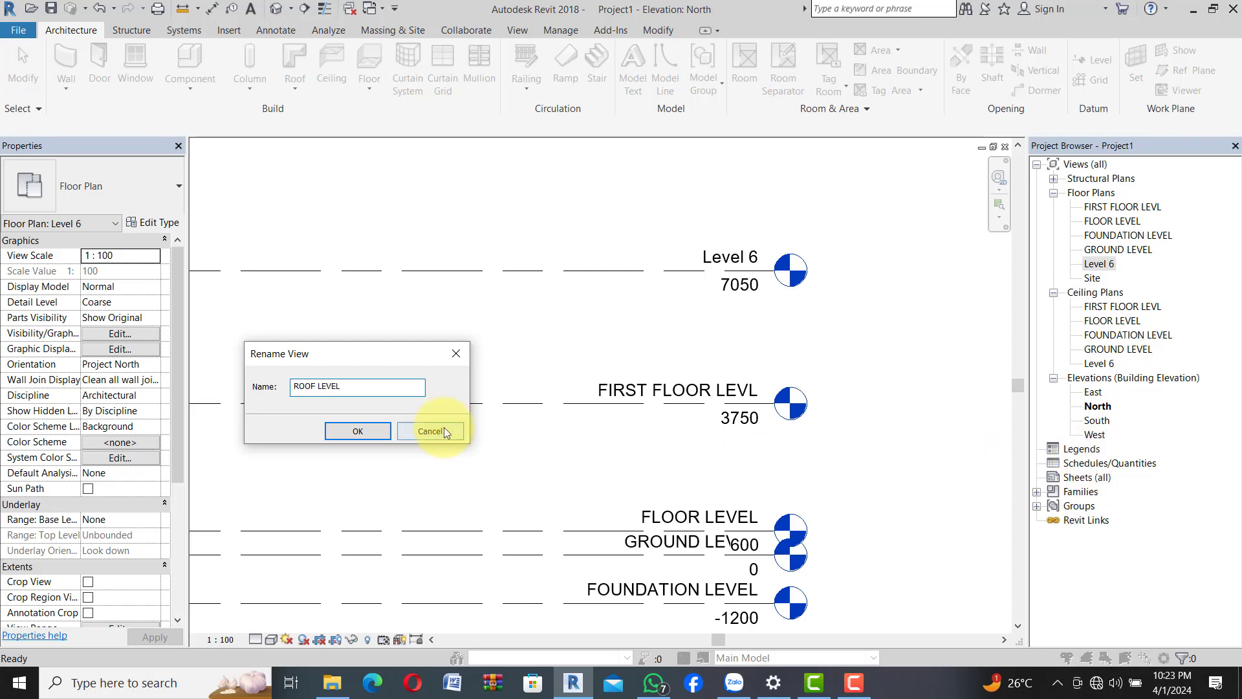
click(362, 432)
click(666, 352)
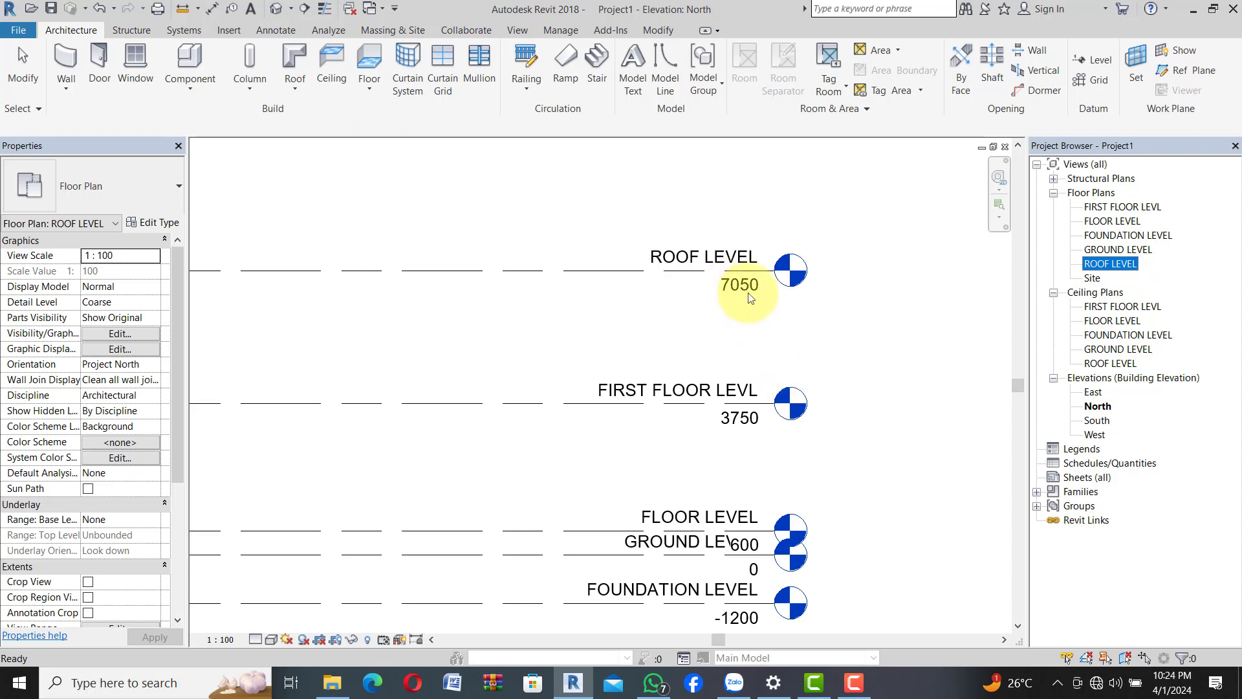
Step: Review the renamed levels in the North elevation, and open the FLOOR LEVEL and FIRST FLOOR LEVL floor plans and the FIRST FLOOR LEVL ceiling plan
scroll(749, 298, down, 2)
scroll(806, 343, down, 1)
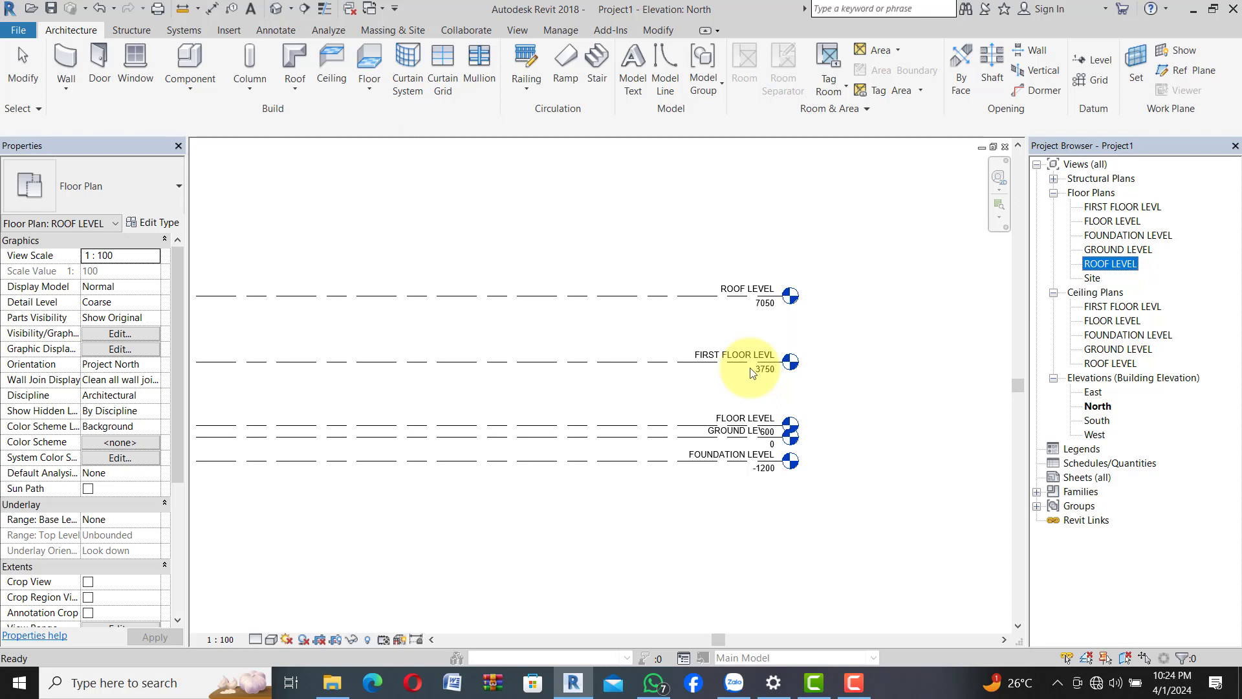
scroll(793, 374, up, 1)
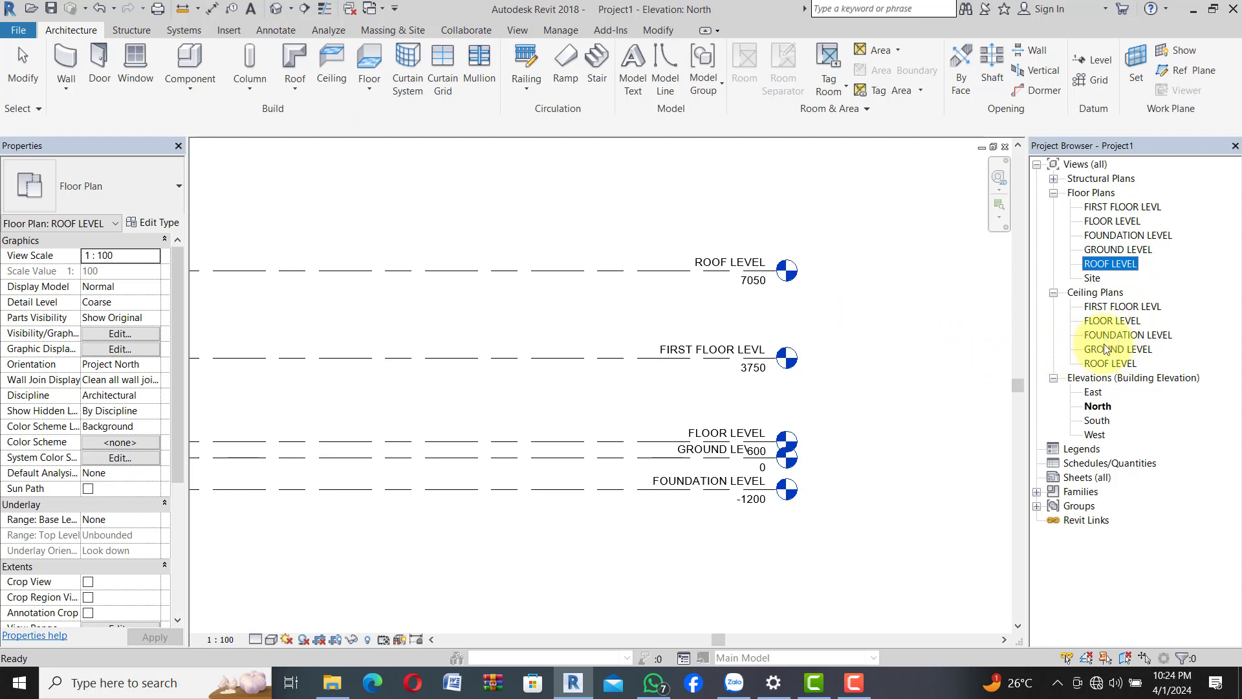
double_click(1113, 221)
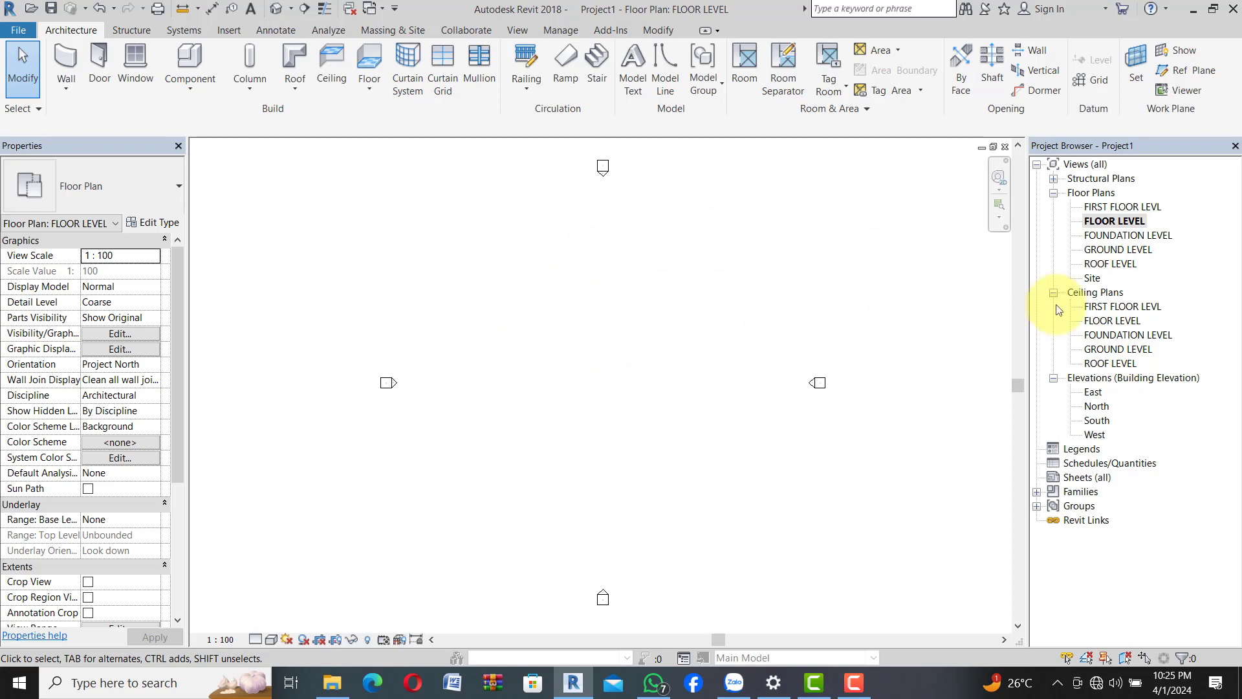
double_click(1129, 207)
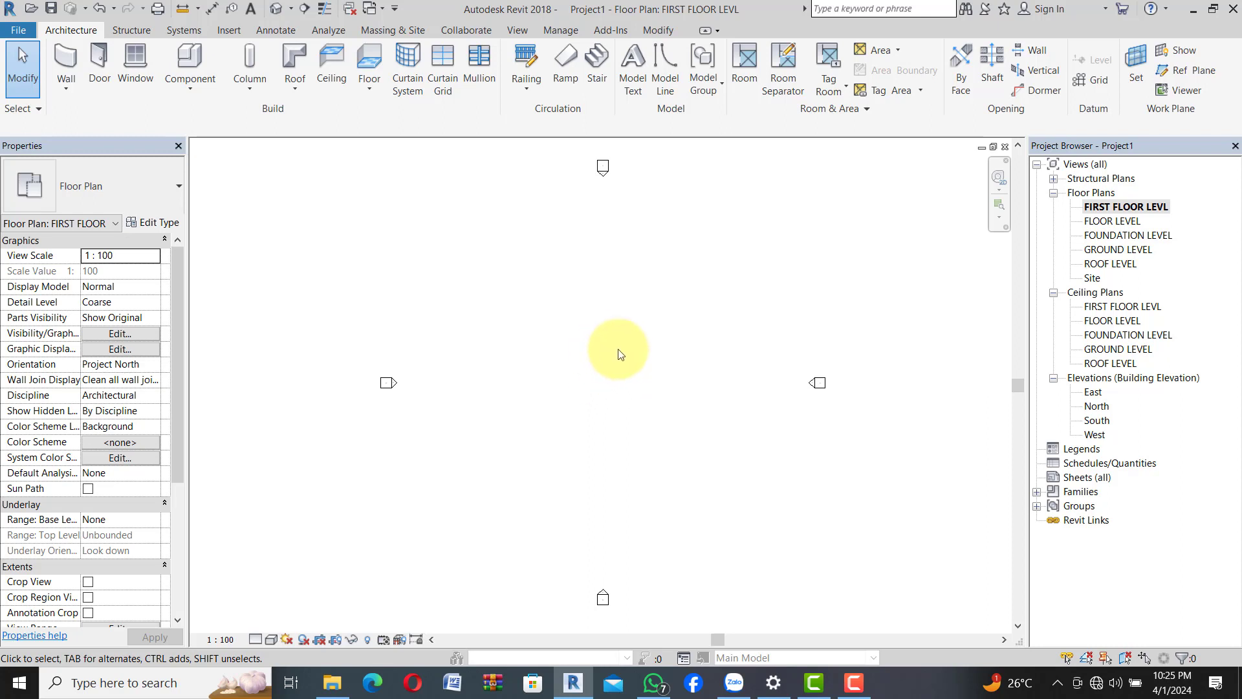
double_click(1129, 308)
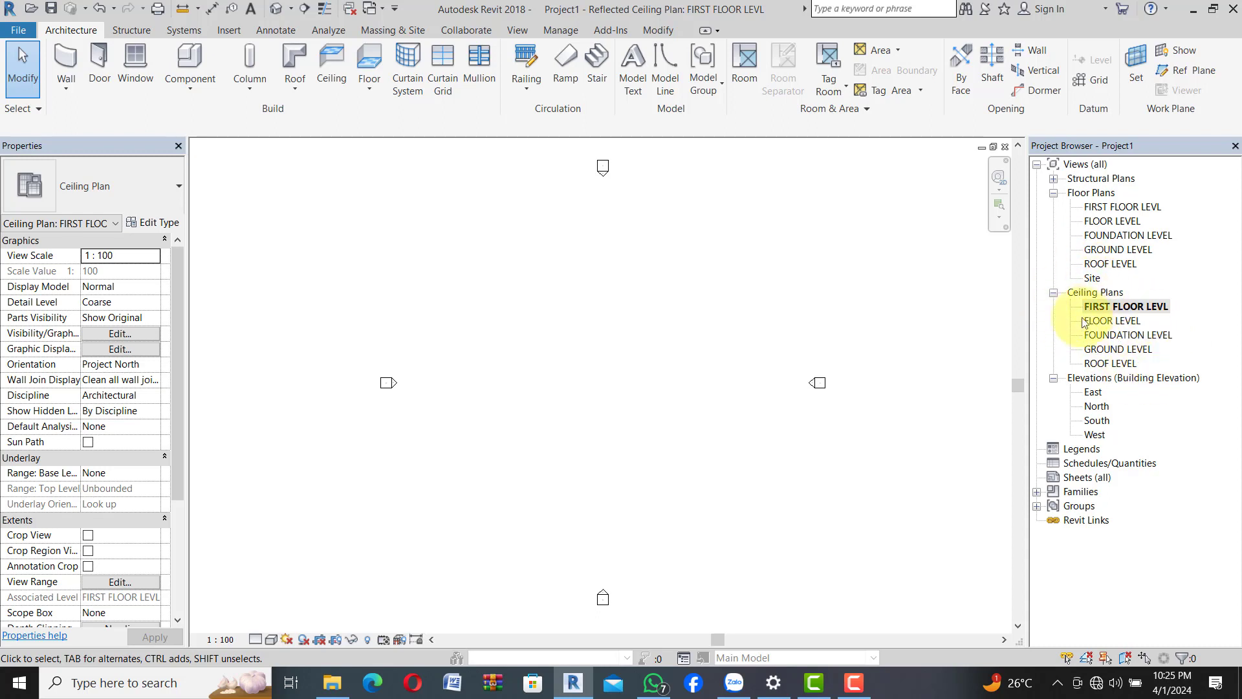
Step: Collapse the Ceiling Plans group and view the FLOOR LEVEL, FIRST FLOOR LEVL, FOUNDATION LEVEL and ROOF LEVEL floor plans in turn
click(1055, 296)
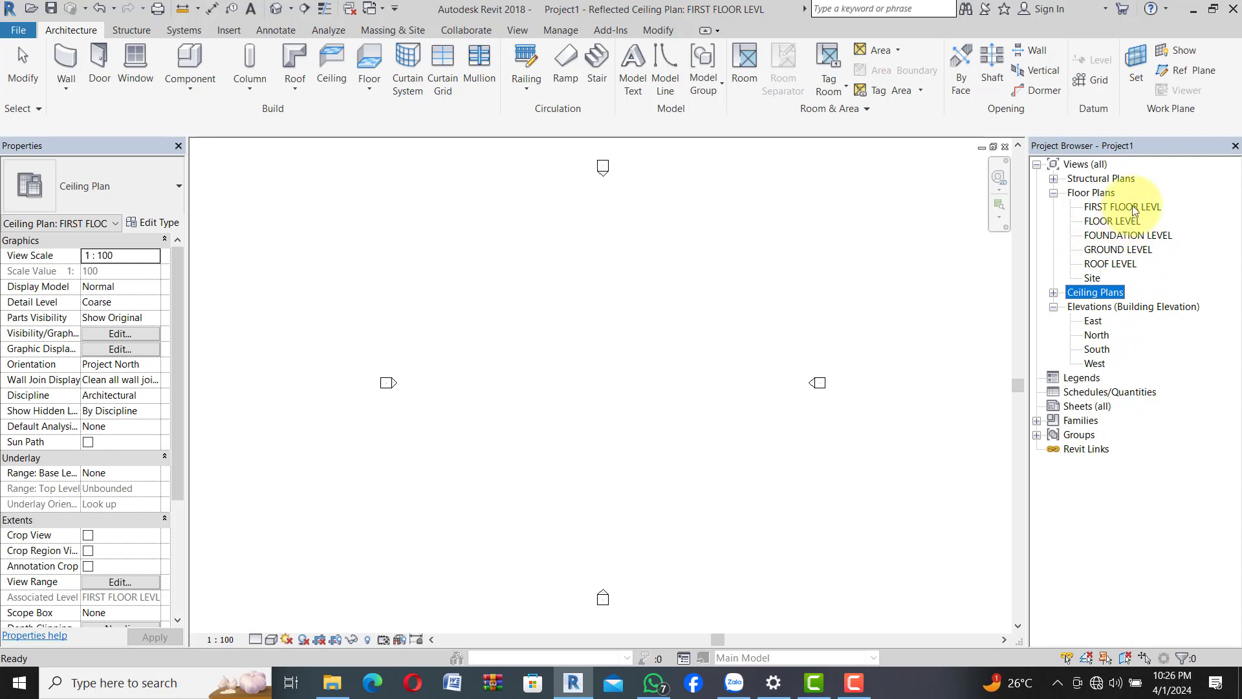
double_click(1123, 222)
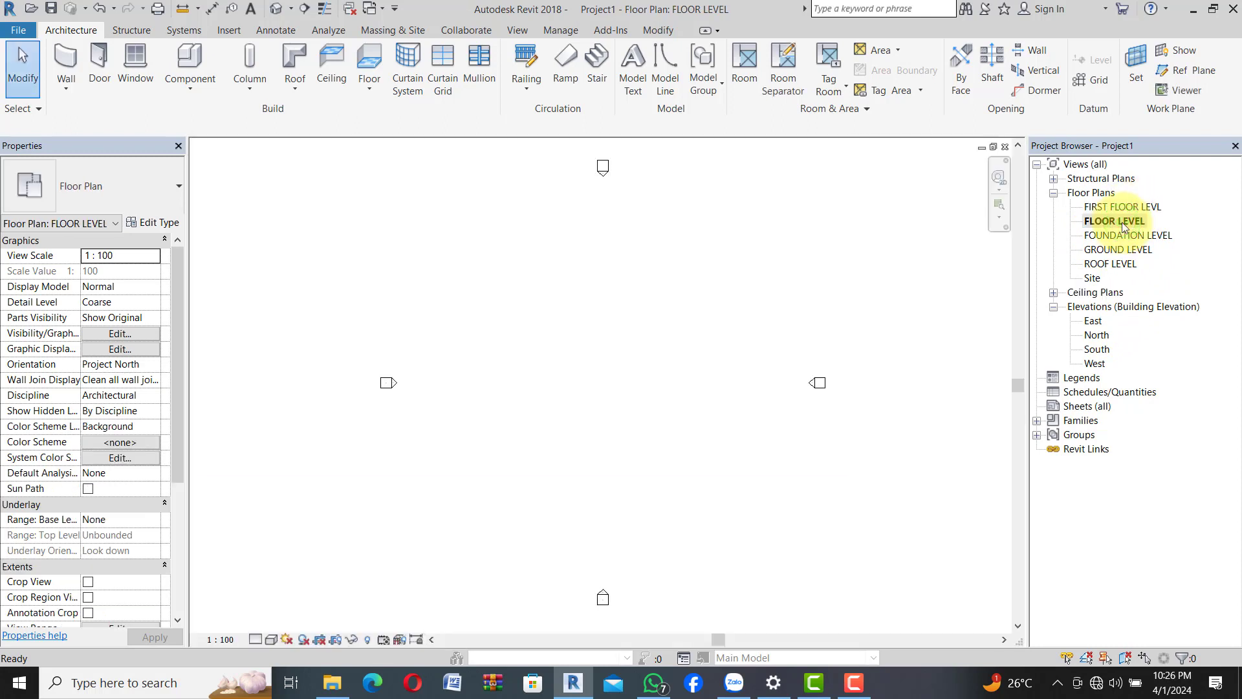
double_click(1127, 207)
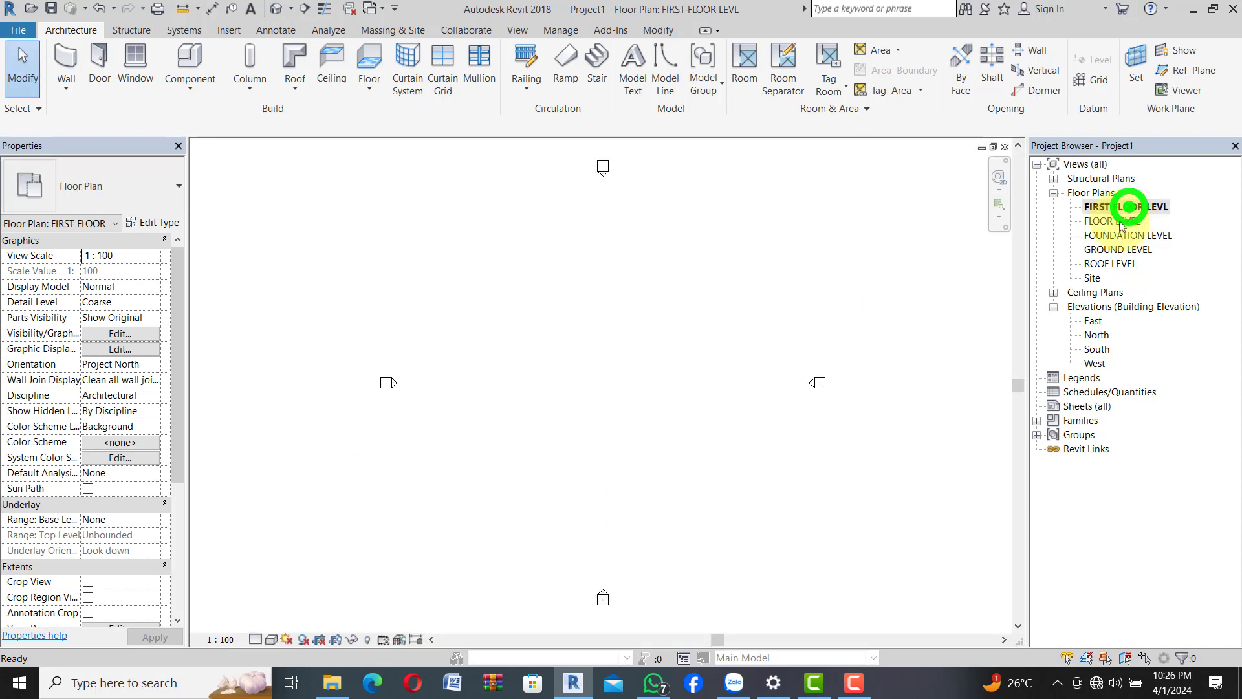
double_click(1121, 237)
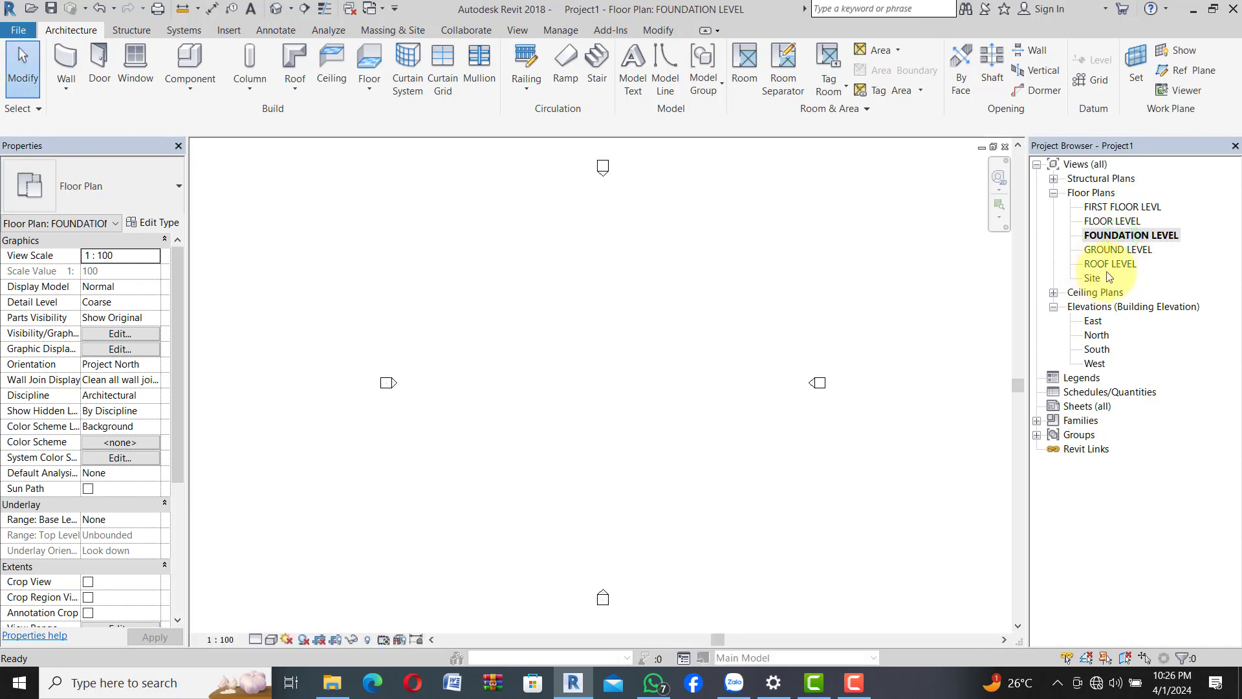
double_click(1109, 264)
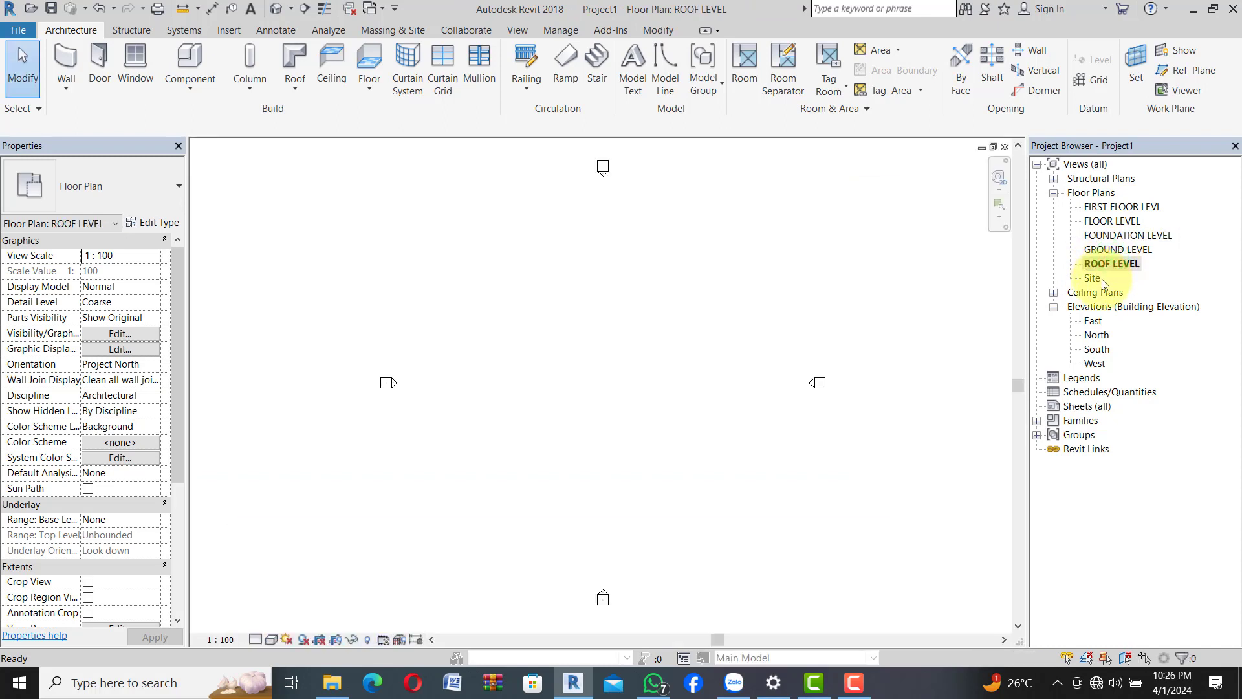